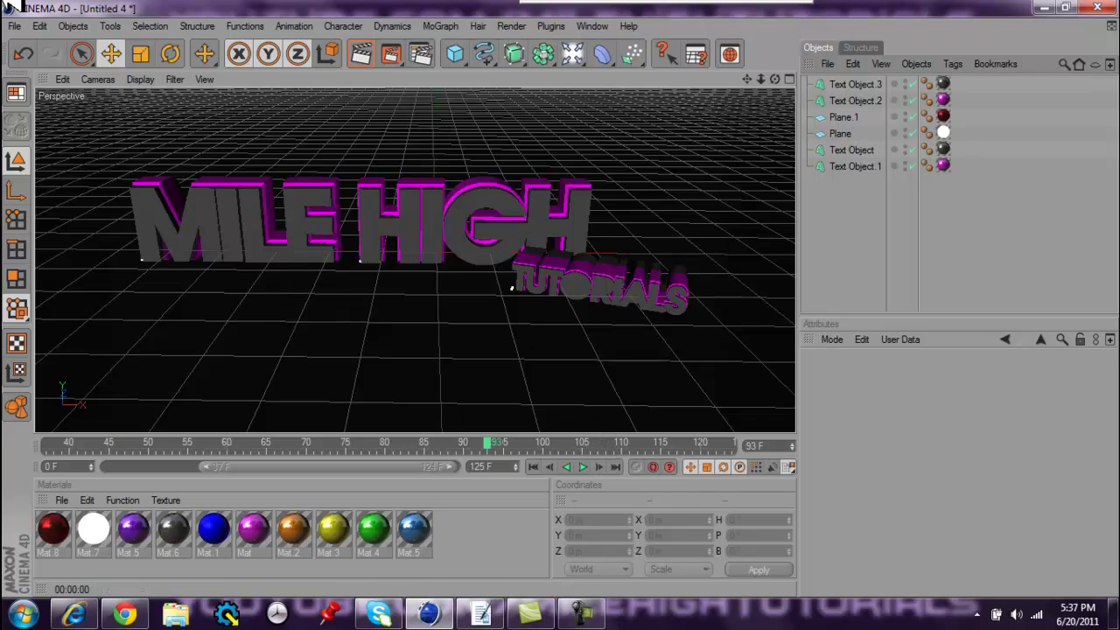
Create a new project and set its render output to the HDV/HDTV 720 25 preset.
click(26, 24)
click(35, 41)
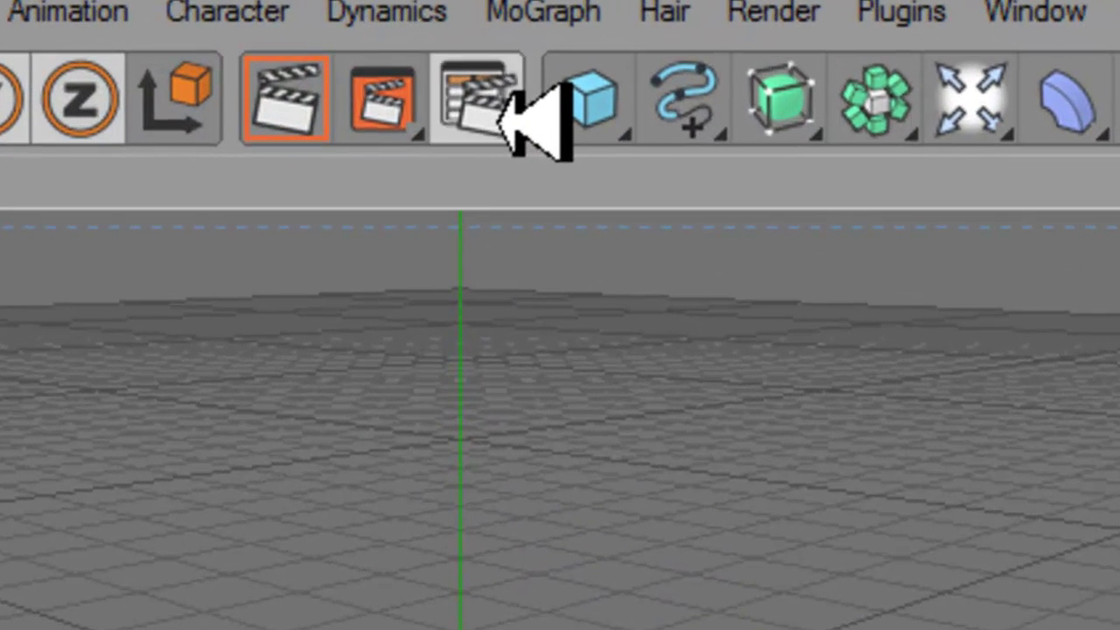
click(501, 116)
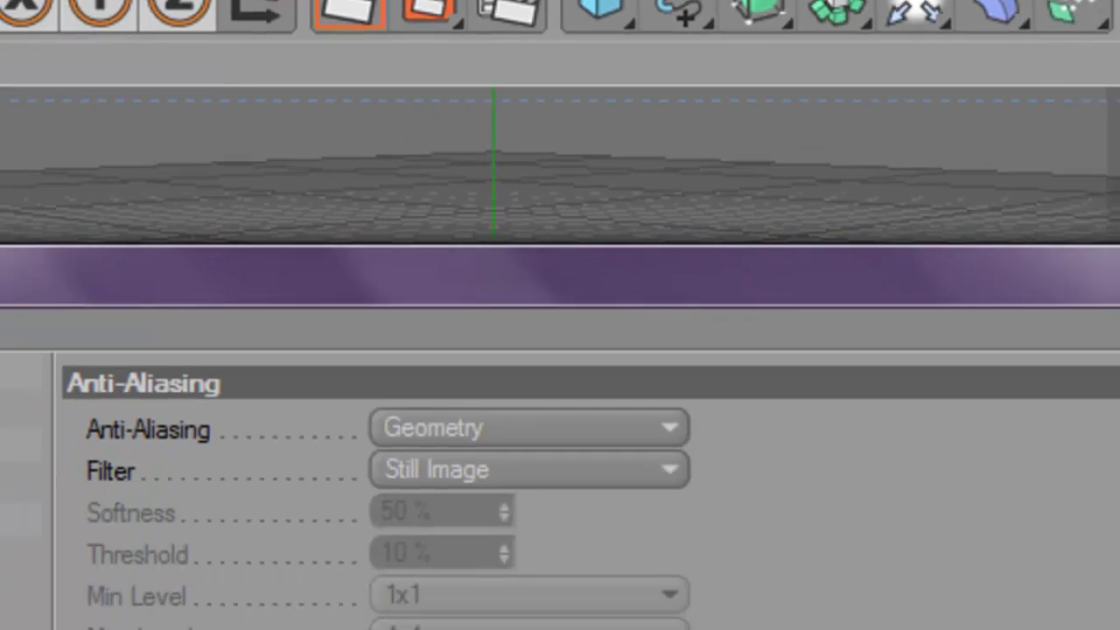
click(118, 92)
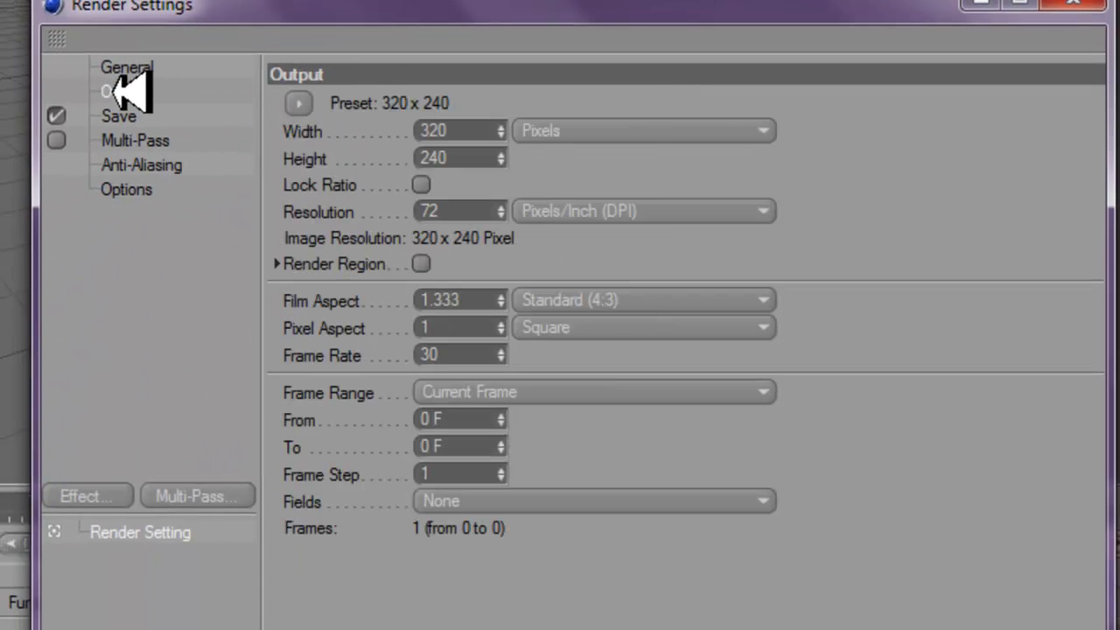
click(299, 103)
mouse_move(362, 187)
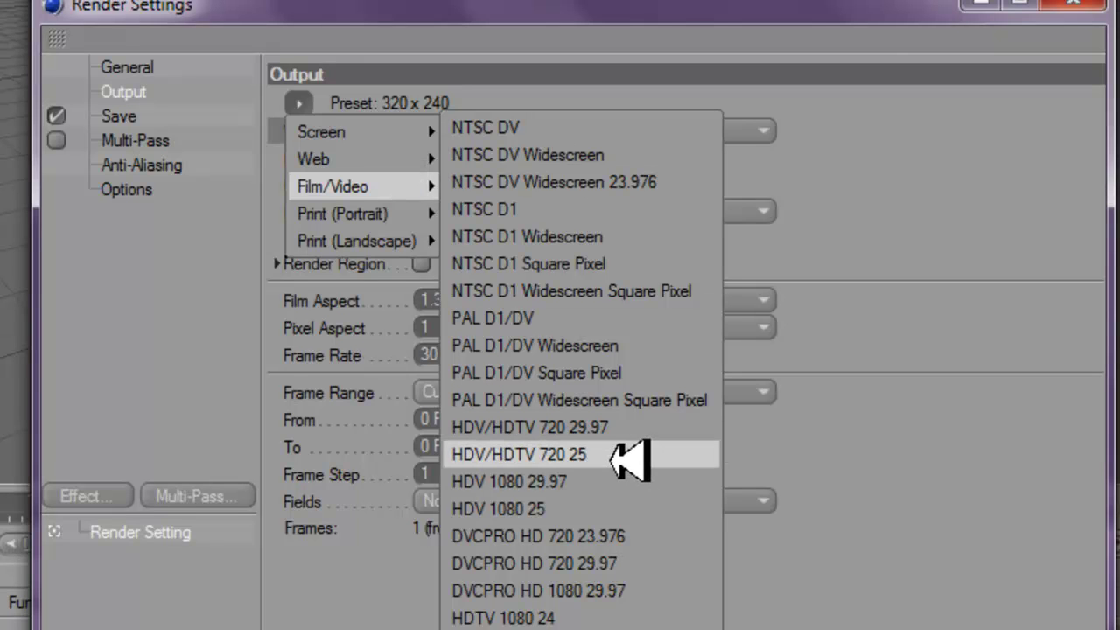
click(629, 455)
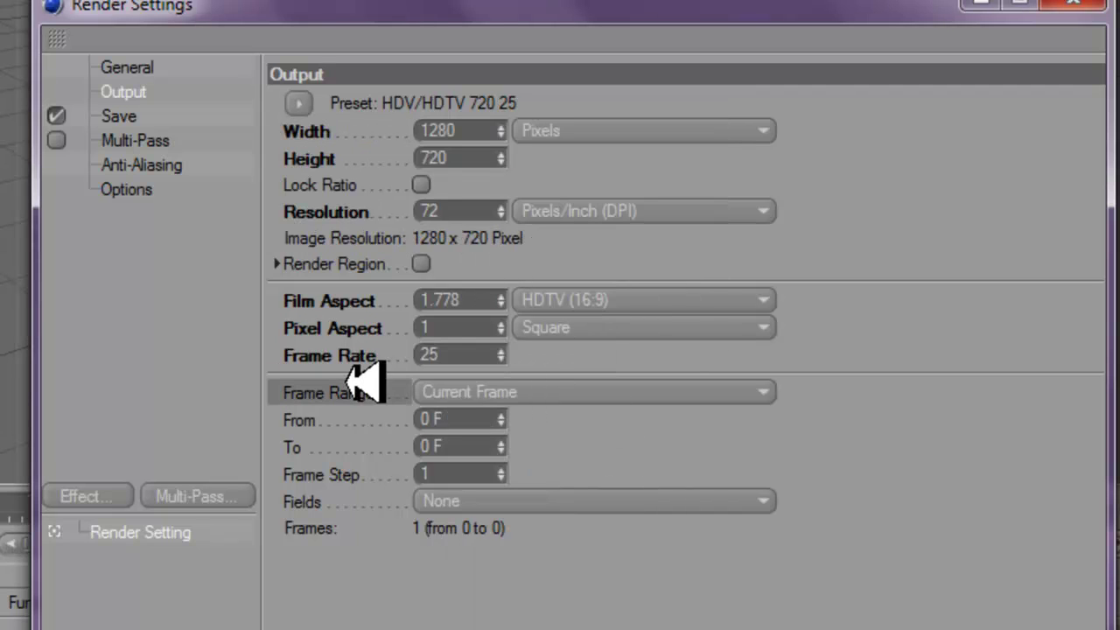
Set the render frame range to All Frames and the save format to QuickTime Movie.
click(583, 393)
click(572, 468)
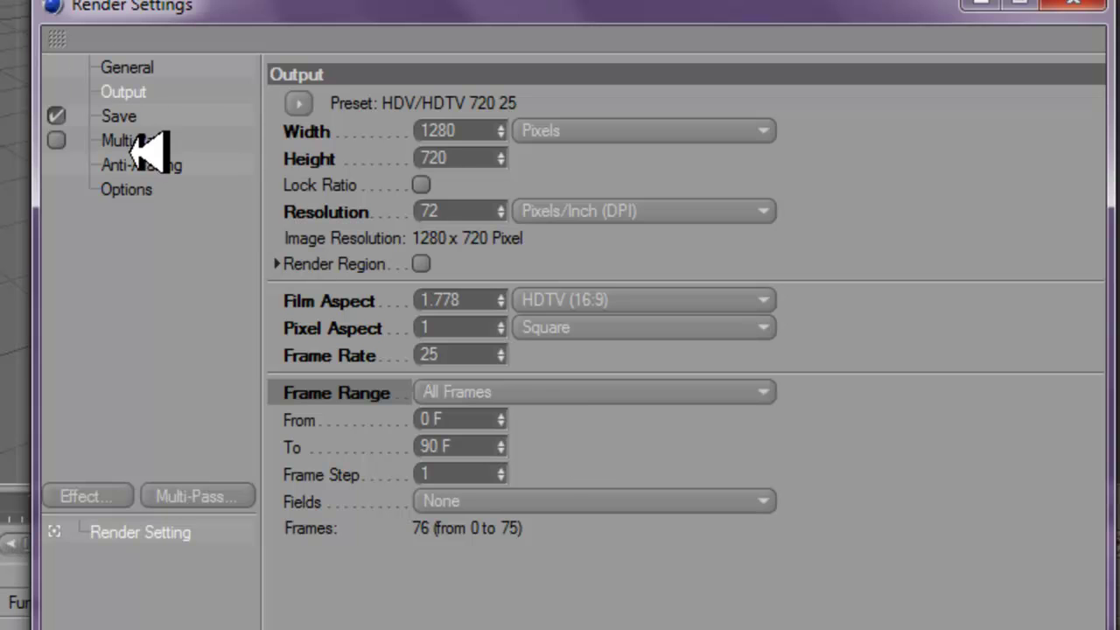
click(122, 115)
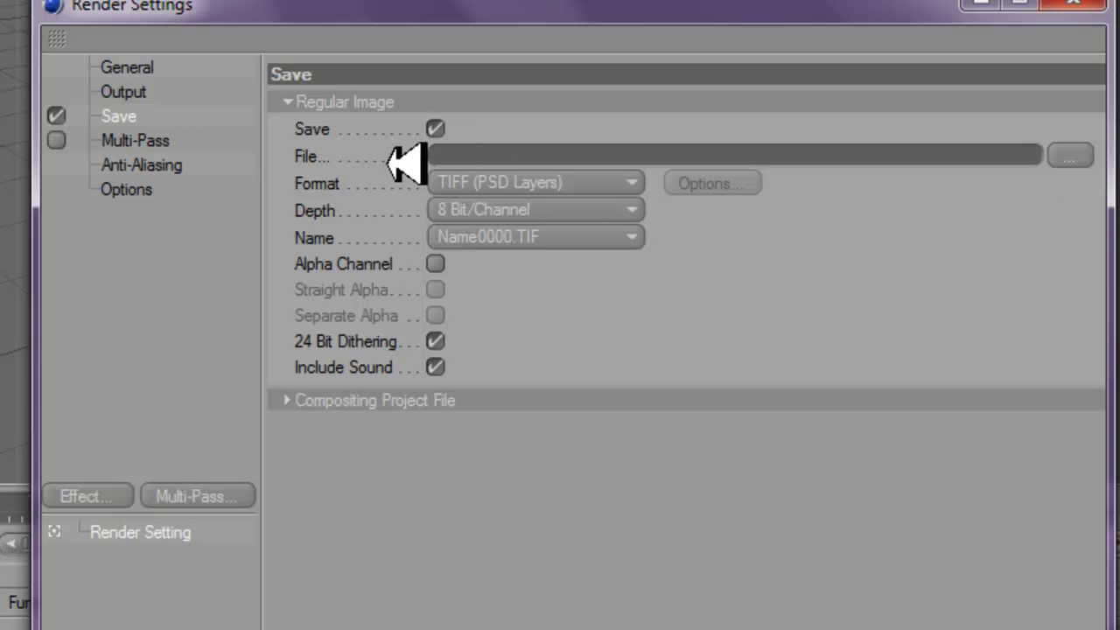
click(636, 184)
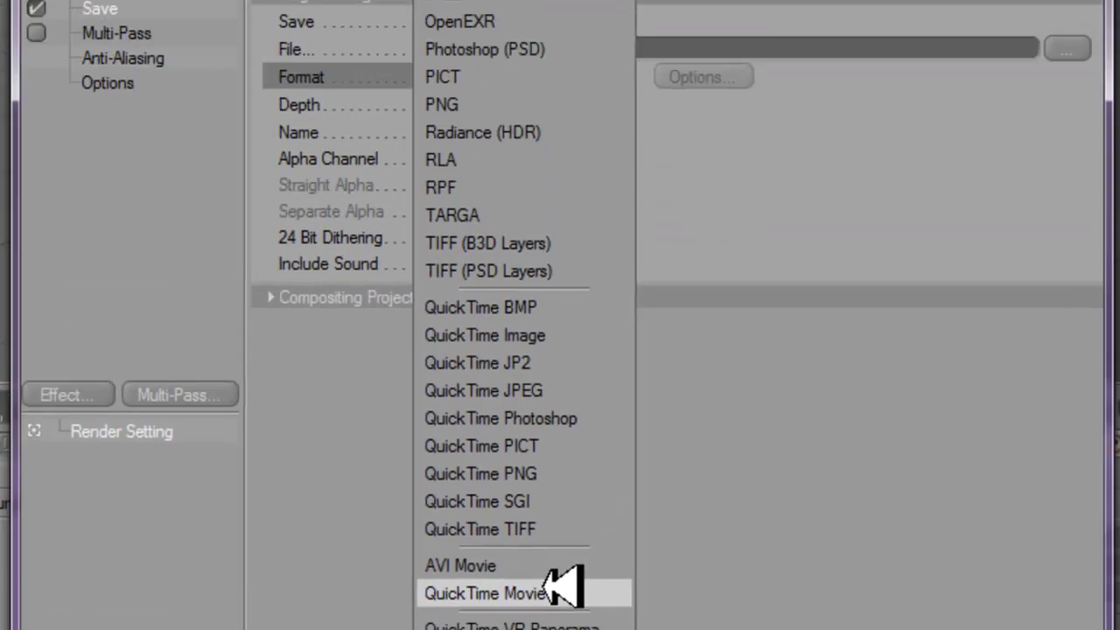
click(564, 589)
click(507, 401)
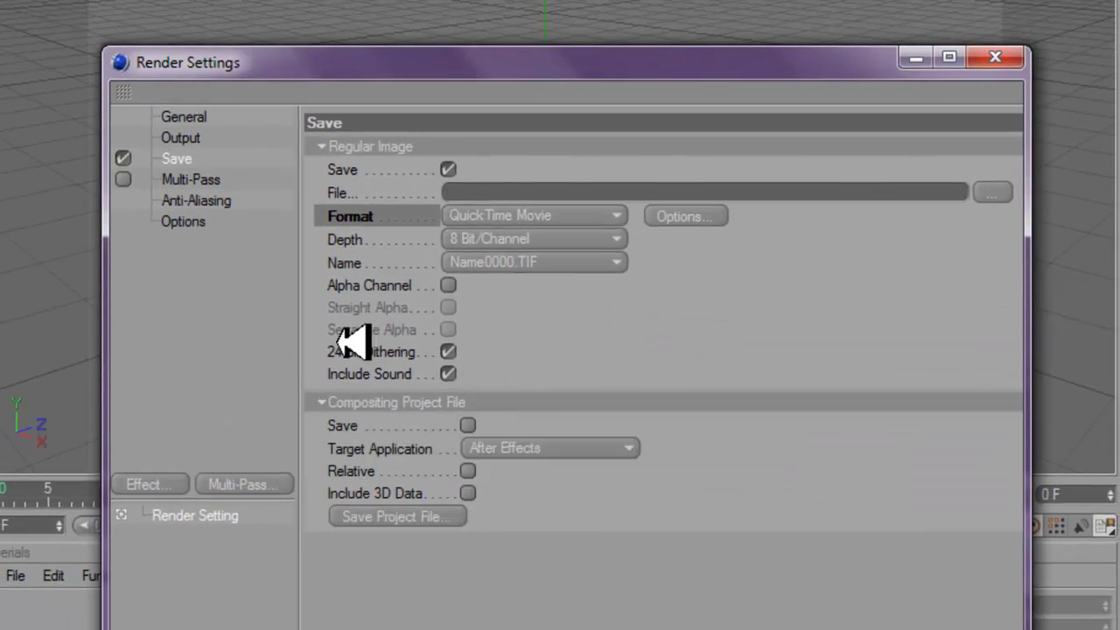
click(394, 400)
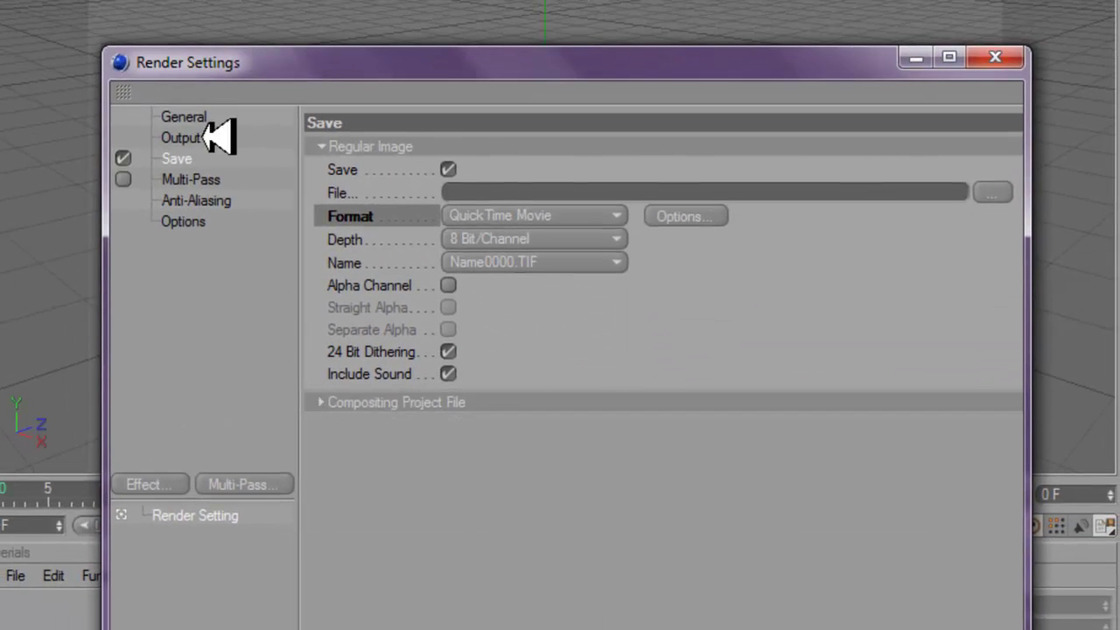
Set anti-aliasing to Best with the Animation filter and a maximum level of 2x2, then close the render settings.
click(203, 199)
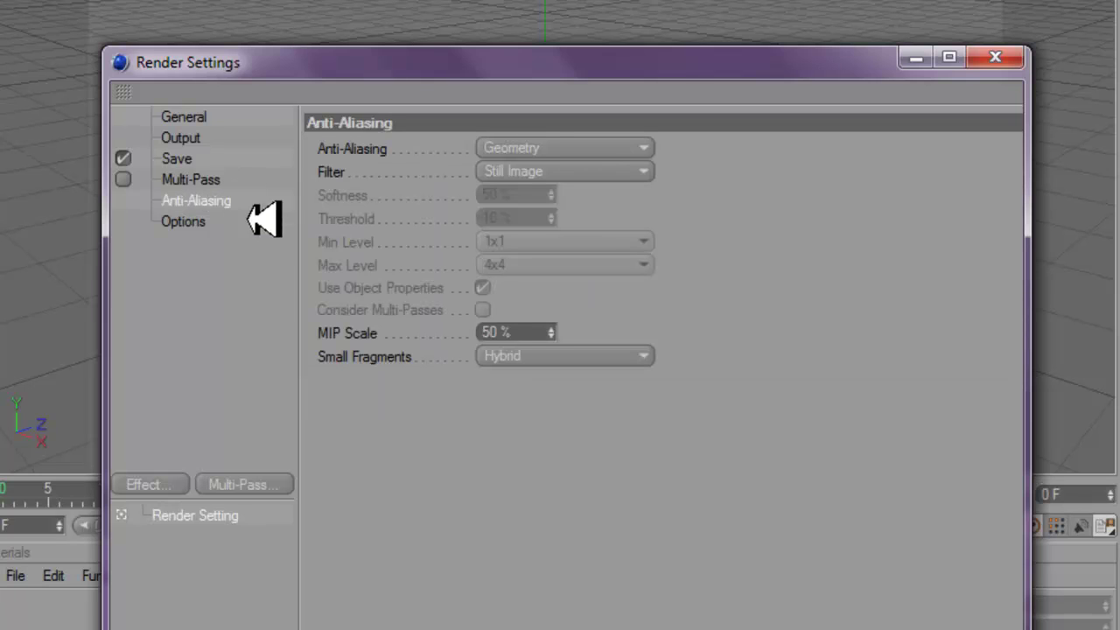
click(539, 149)
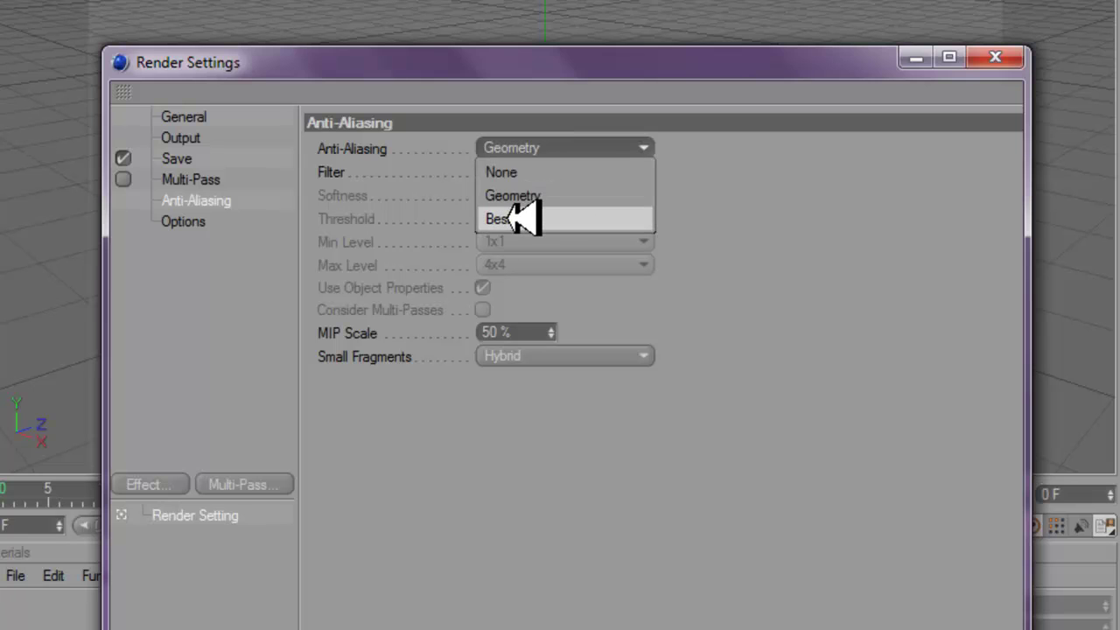
click(519, 219)
click(528, 172)
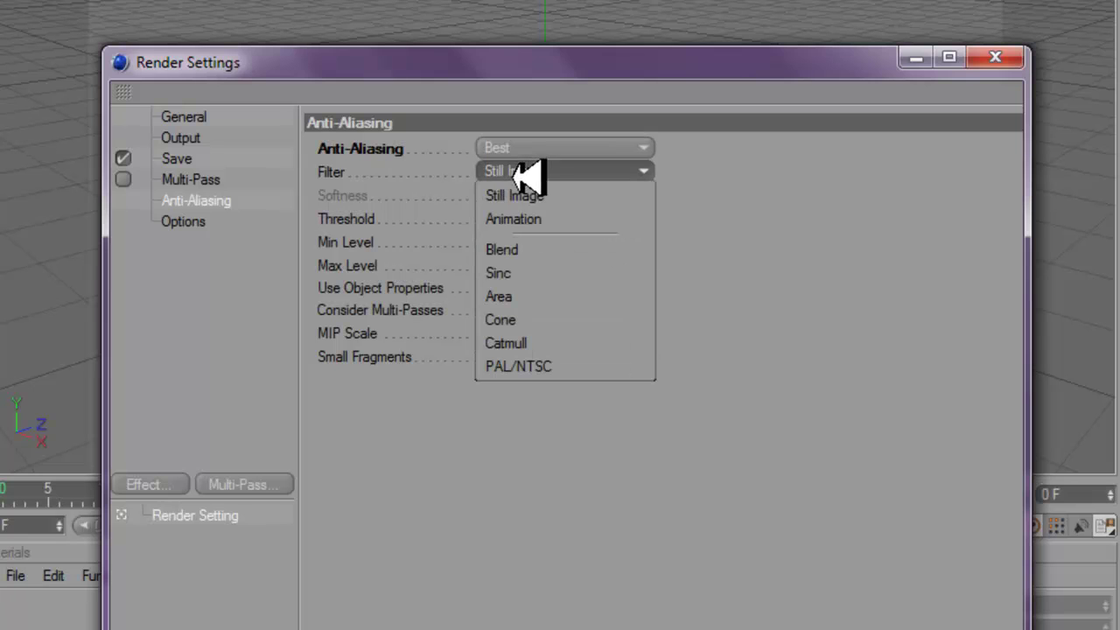
click(535, 219)
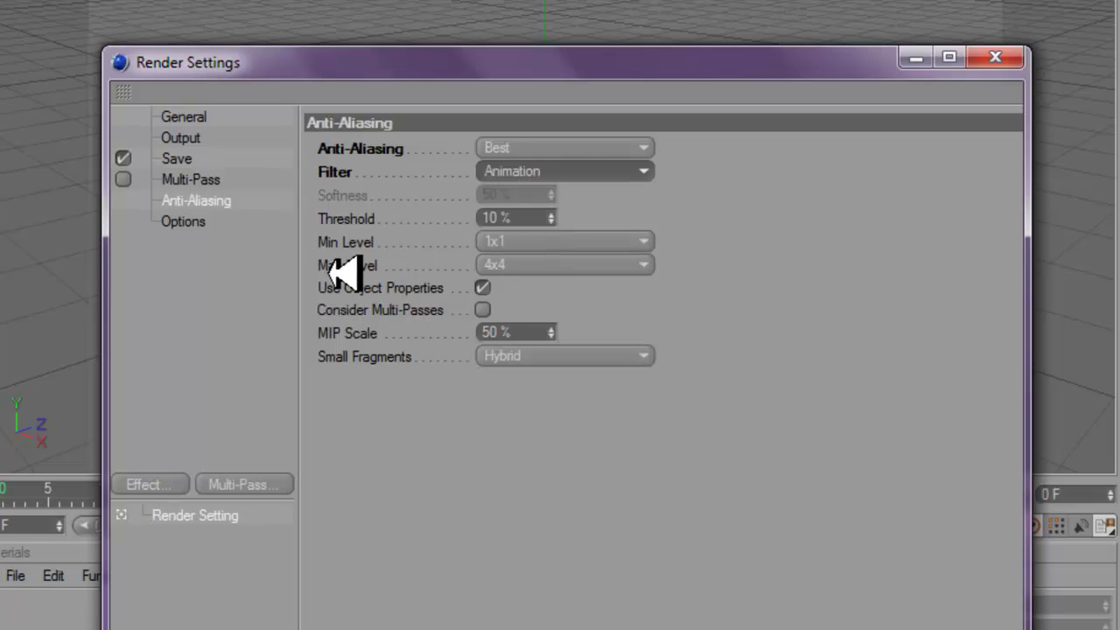
click(549, 264)
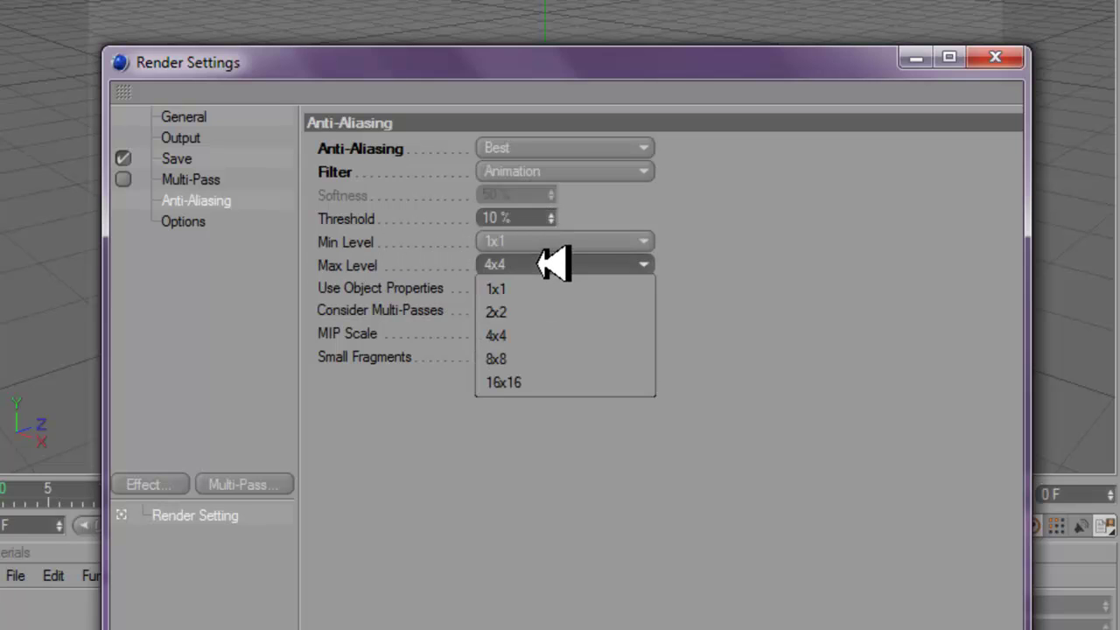
click(523, 310)
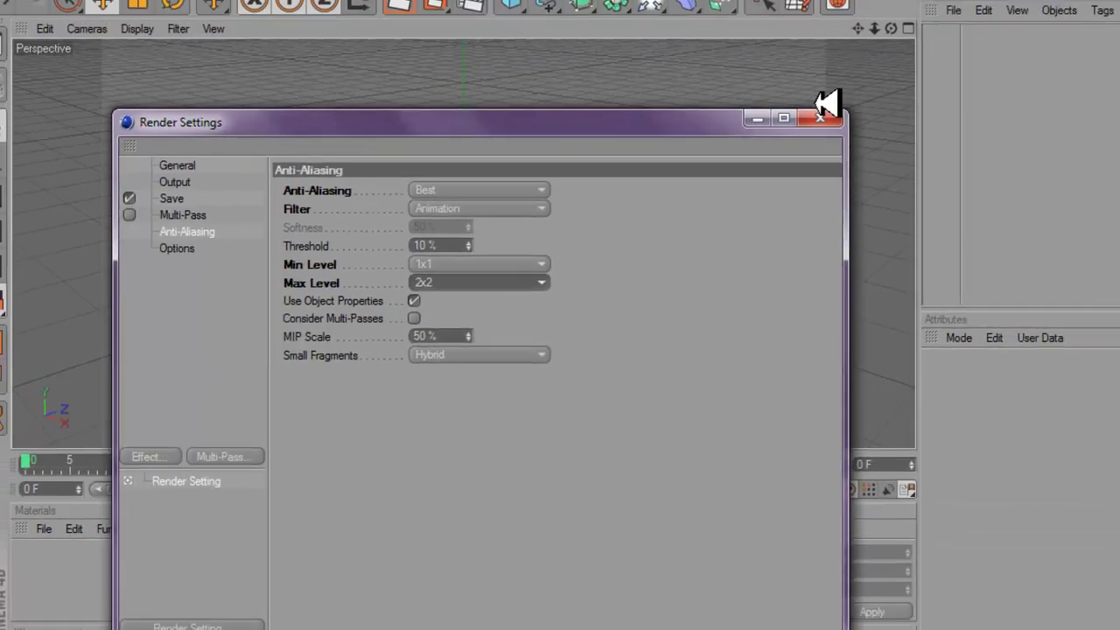
click(821, 116)
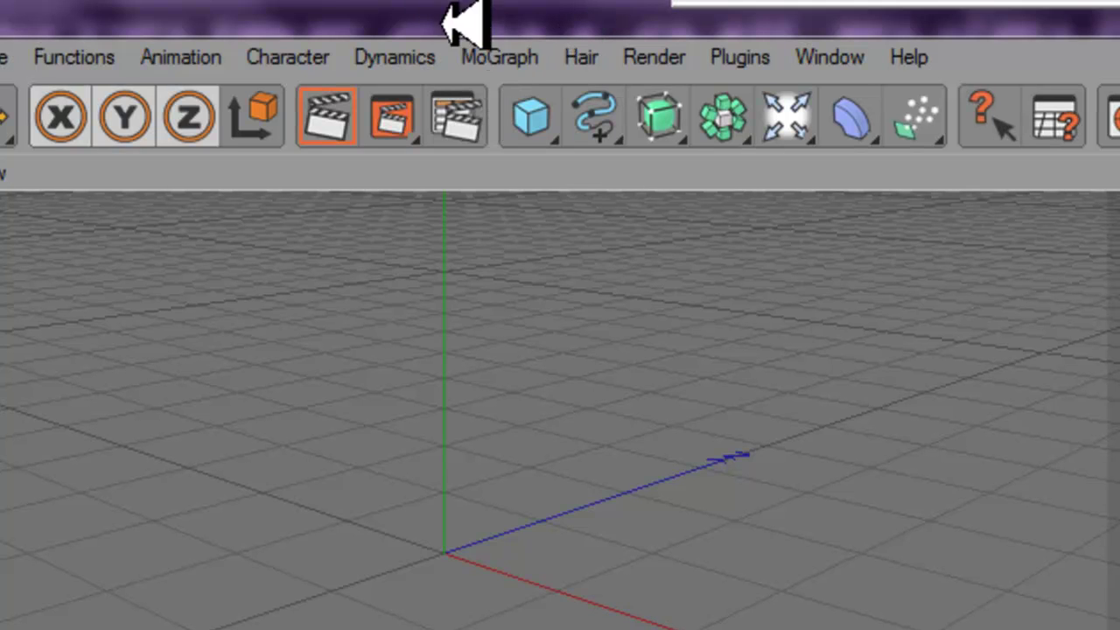
Add a MoGraph text object reading "Mile High" and move it along the X axis to about -478 m.
click(502, 56)
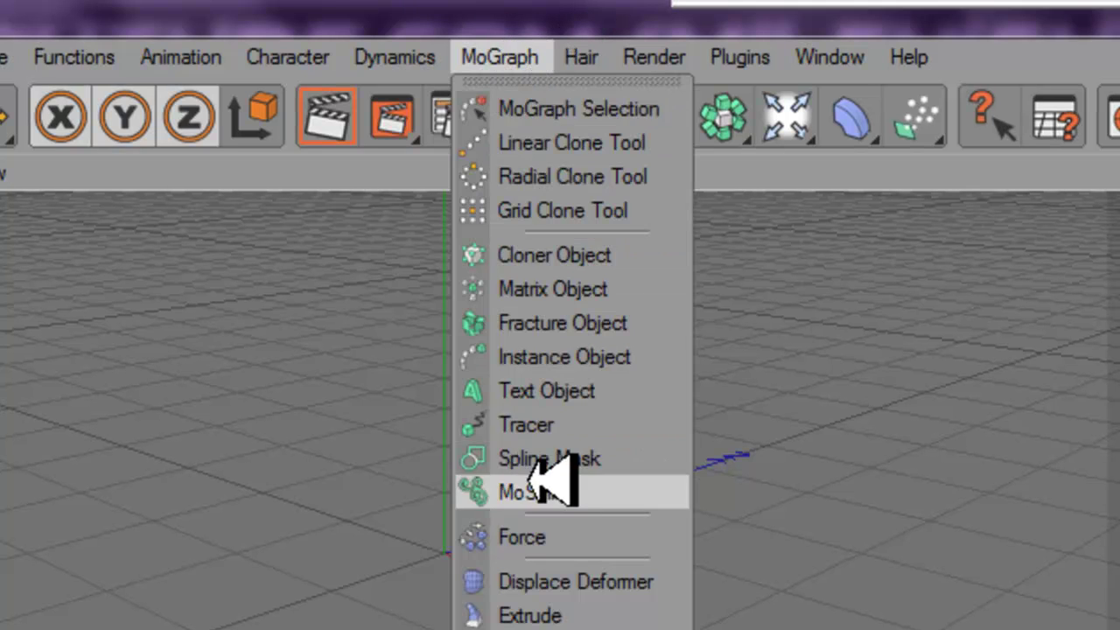
click(559, 390)
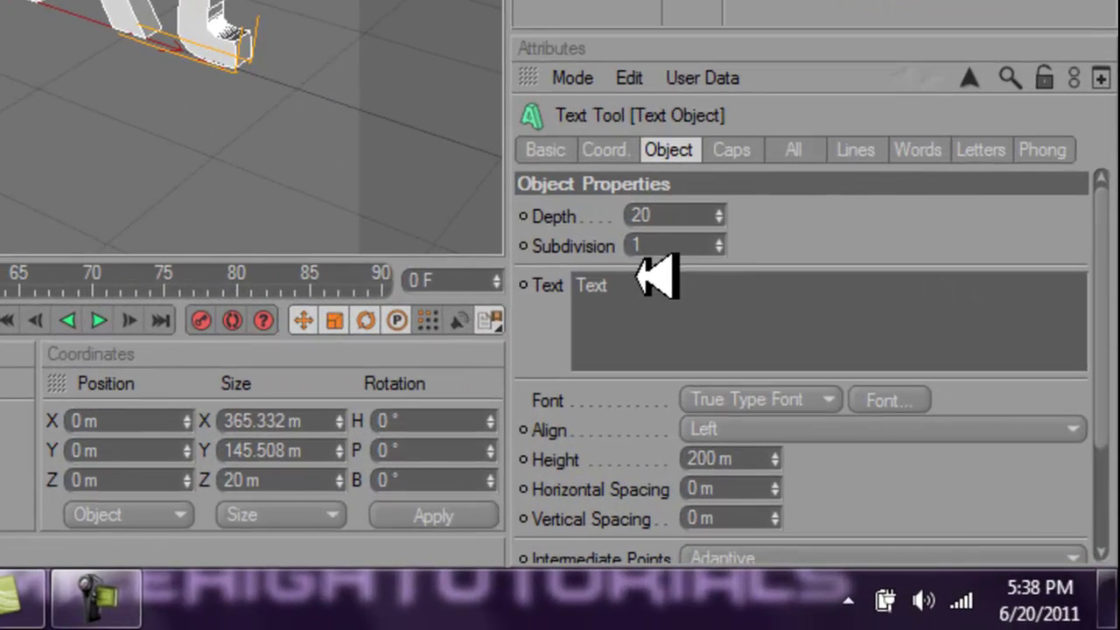
click(632, 287)
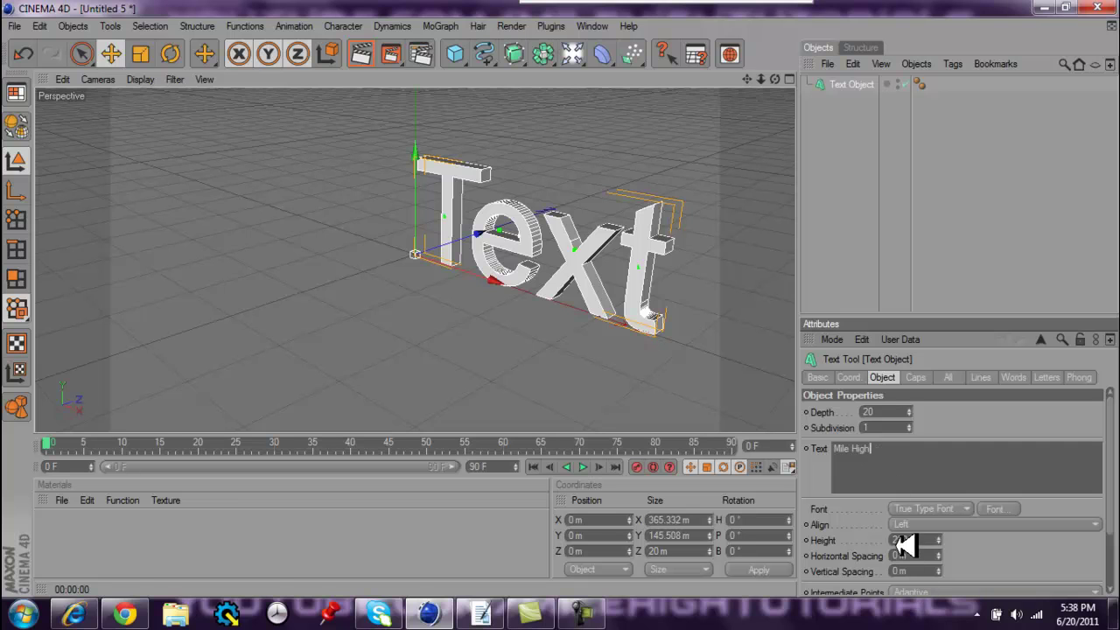
drag(501, 282, 570, 296)
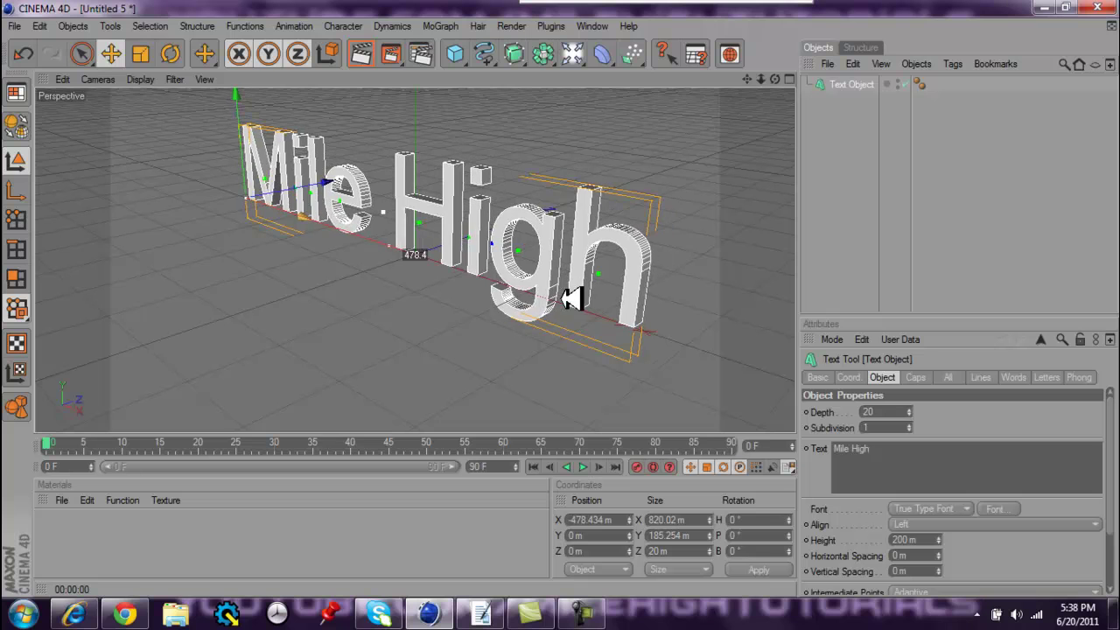
alt+drag(605, 374, 519, 333)
click(542, 302)
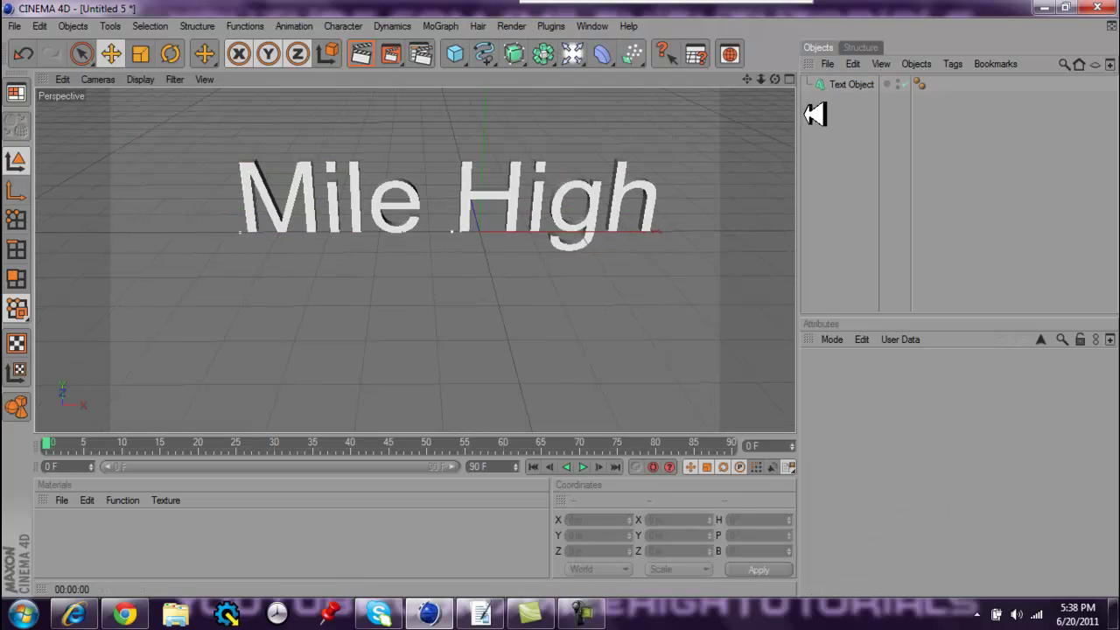
Set the text object's depth to 100 and its font to REBOARD Bold.
click(862, 86)
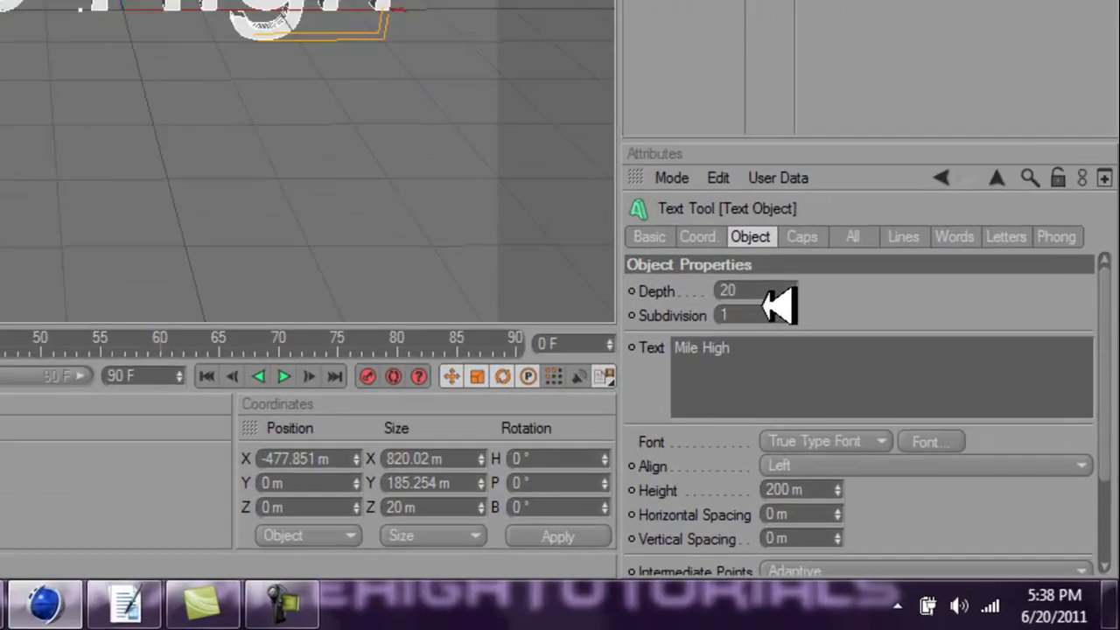
drag(886, 413, 811, 410)
text(100)
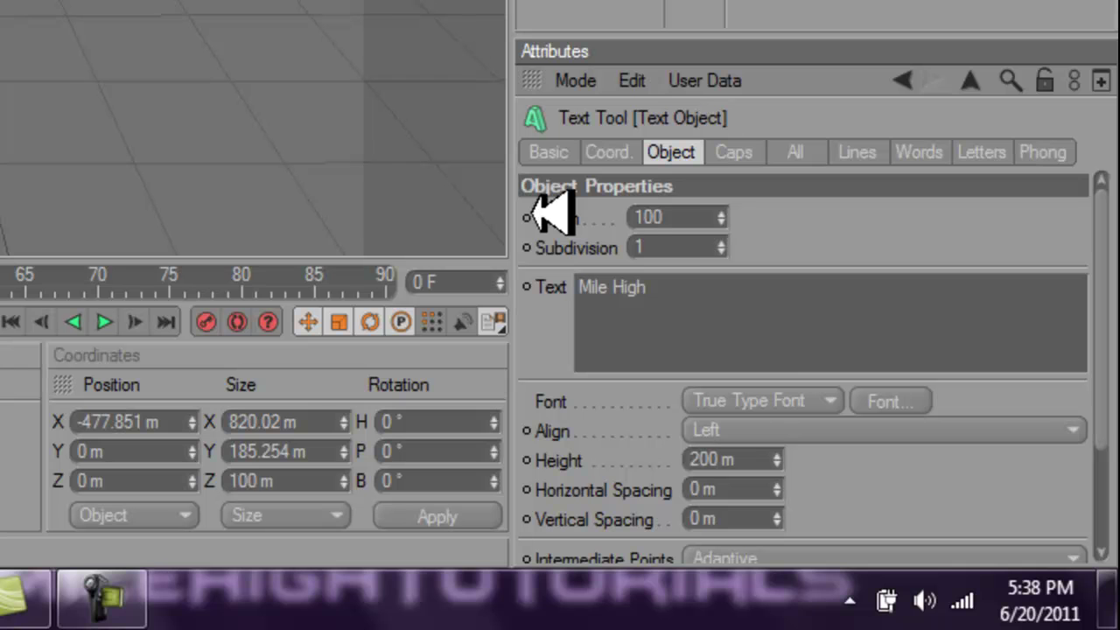
click(925, 403)
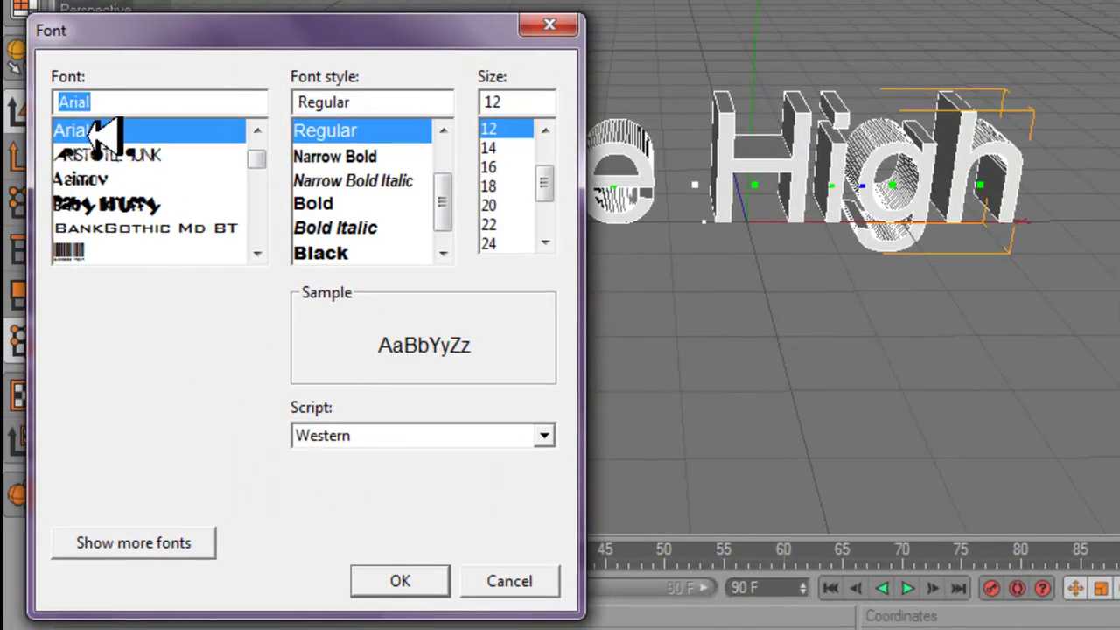
text(re)
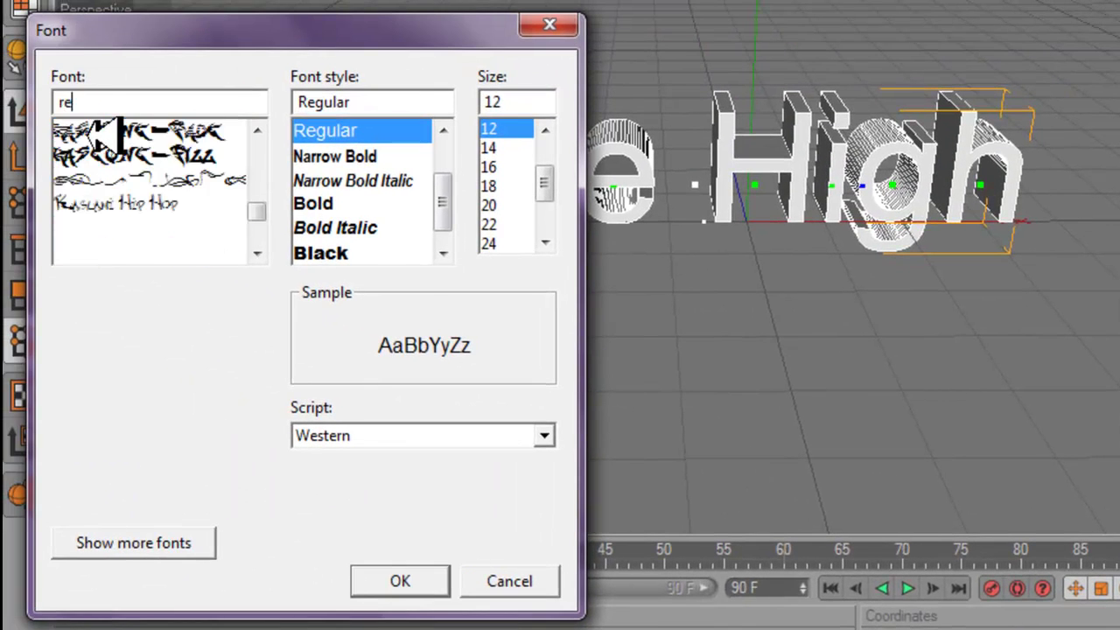
click(101, 156)
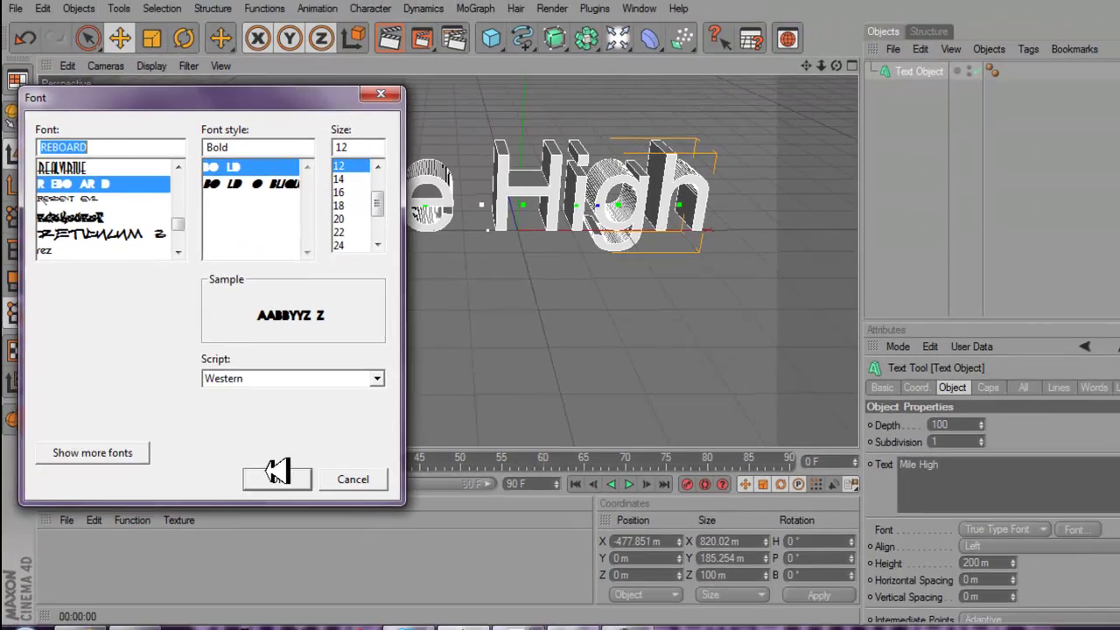
click(400, 581)
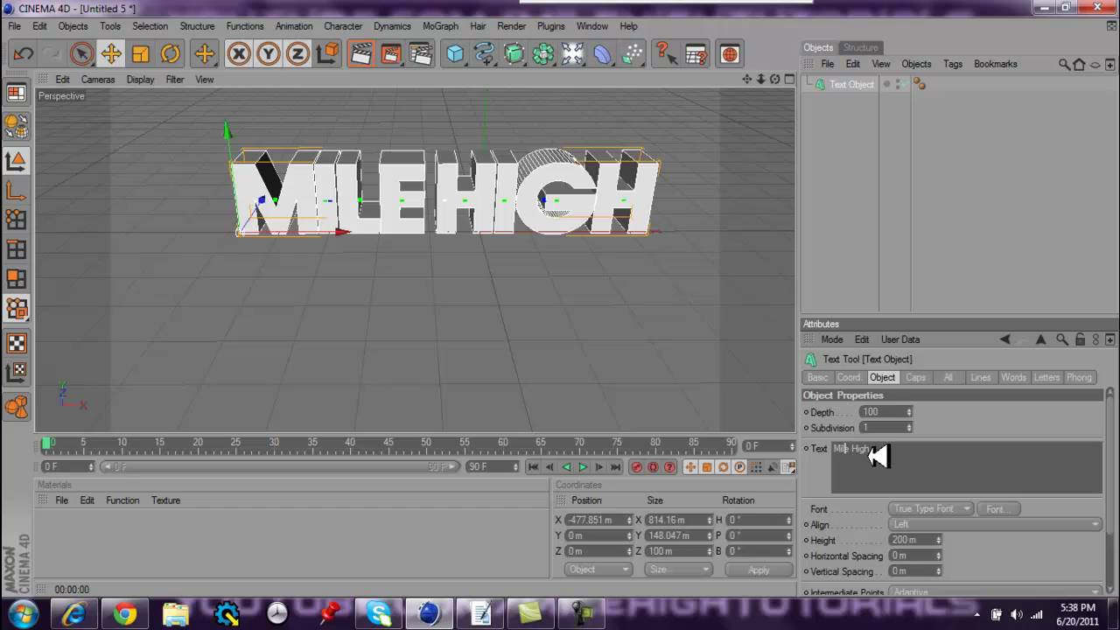
Widen the gap between "Mile" and "High" with an extra space in the text.
click(829, 241)
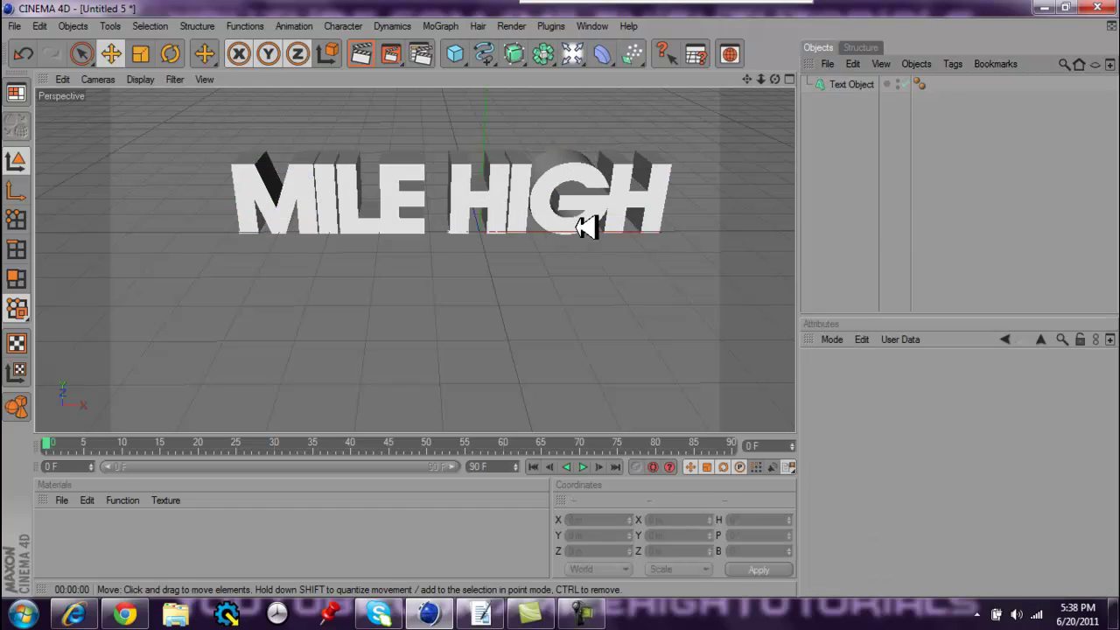
click(466, 192)
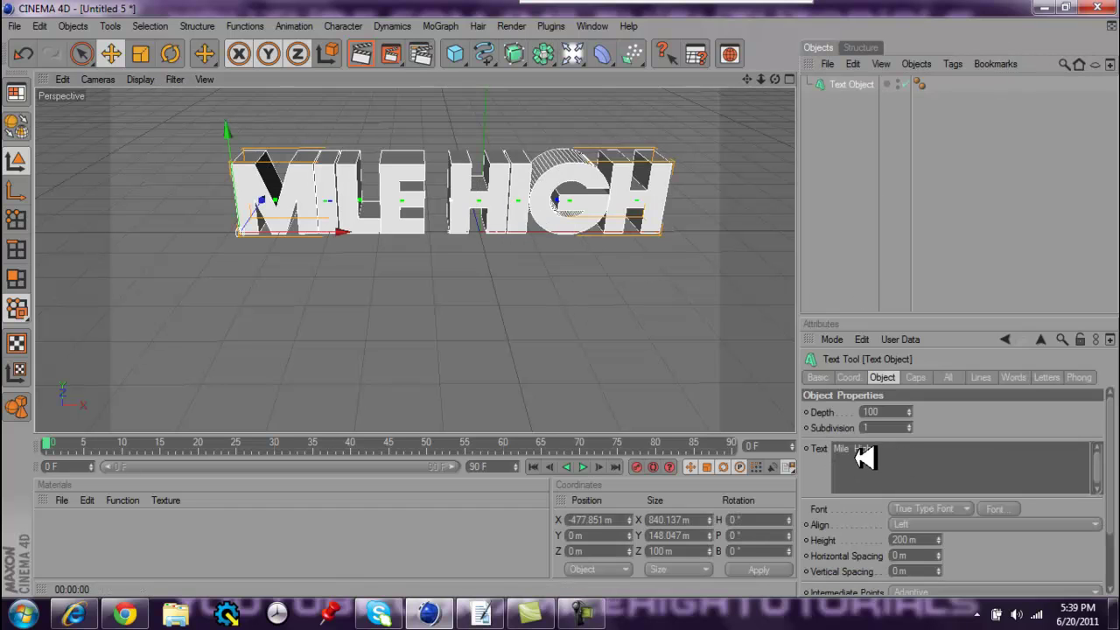
click(854, 163)
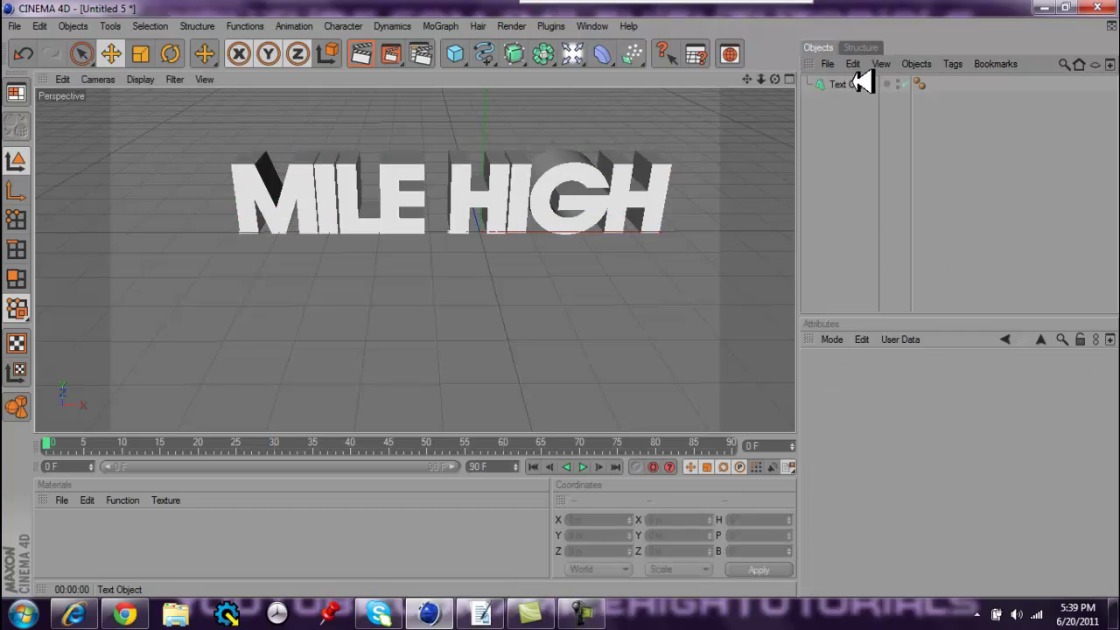
Duplicate the text object and set the copy's depth to 50.
ctrl+drag(856, 91, 849, 101)
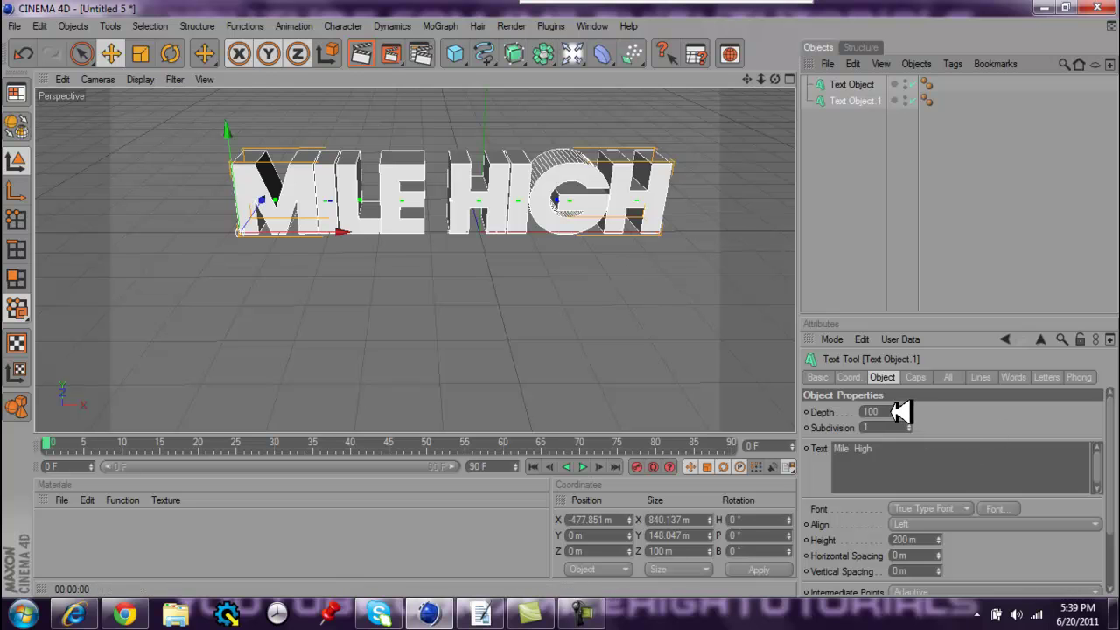
drag(891, 412, 840, 417)
text(50)
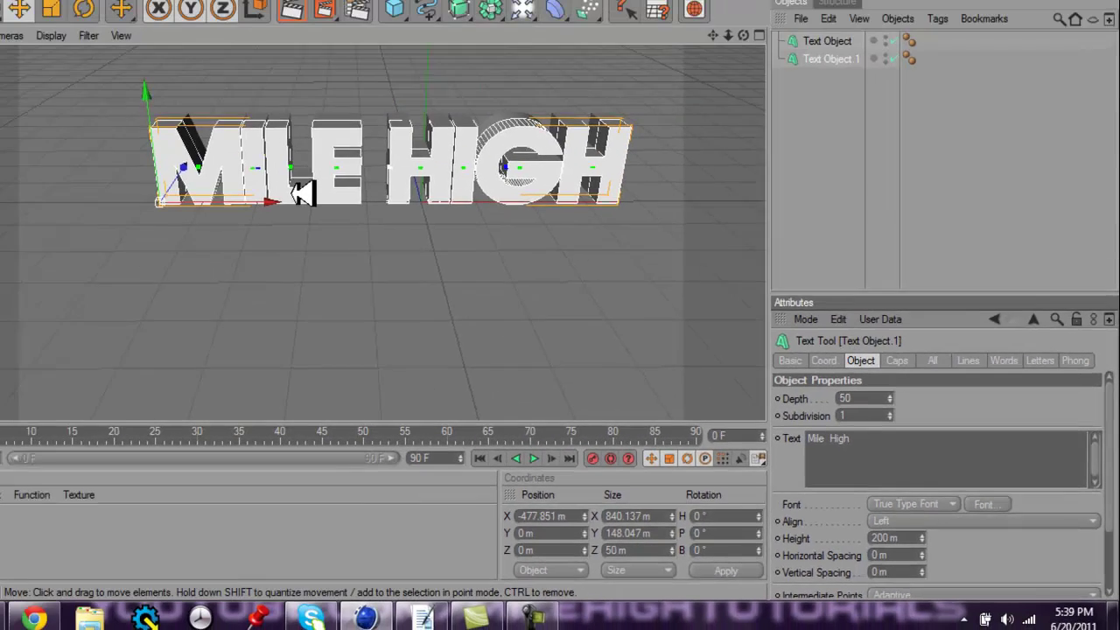
In the top view, move the thinner text copy back along Z until it sits centred within the original text's depth.
middle_click(298, 194)
middle_click(577, 206)
drag(132, 170, 132, 157)
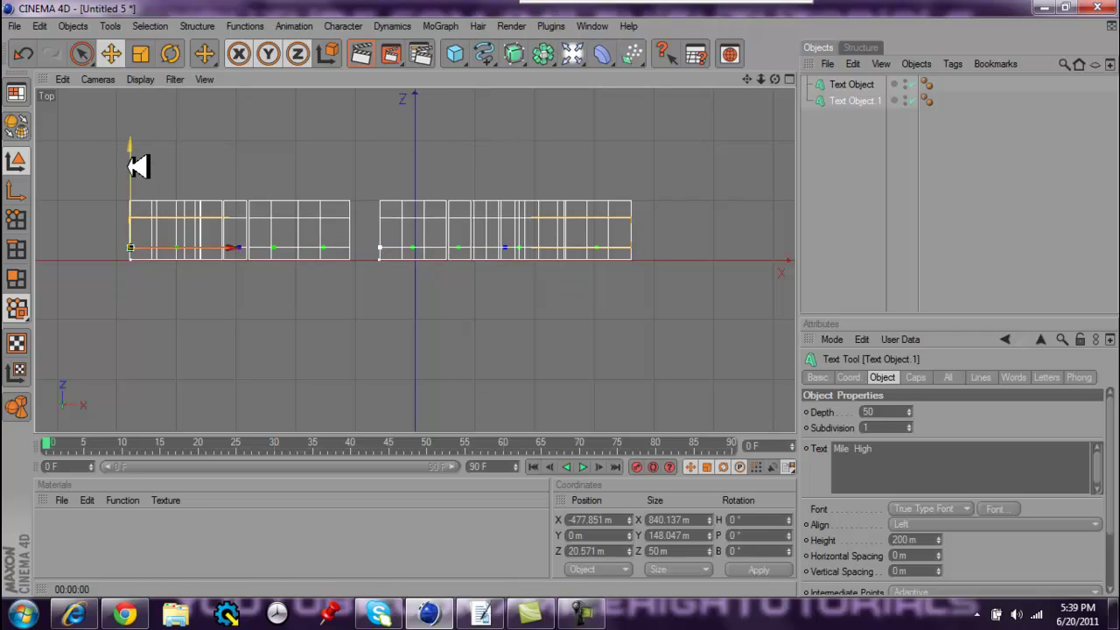
drag(571, 298, 571, 301)
click(886, 162)
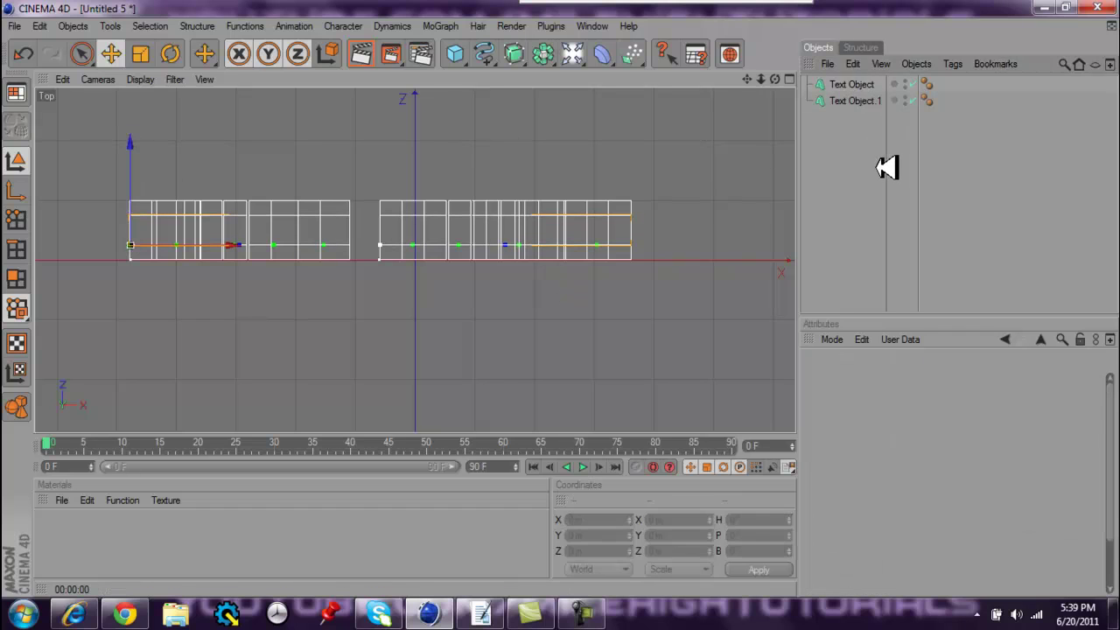
Set both the start and end caps of the thinner text copy to Fillet Cap and preview-render the perspective view.
middle_click(67, 225)
middle_click(67, 224)
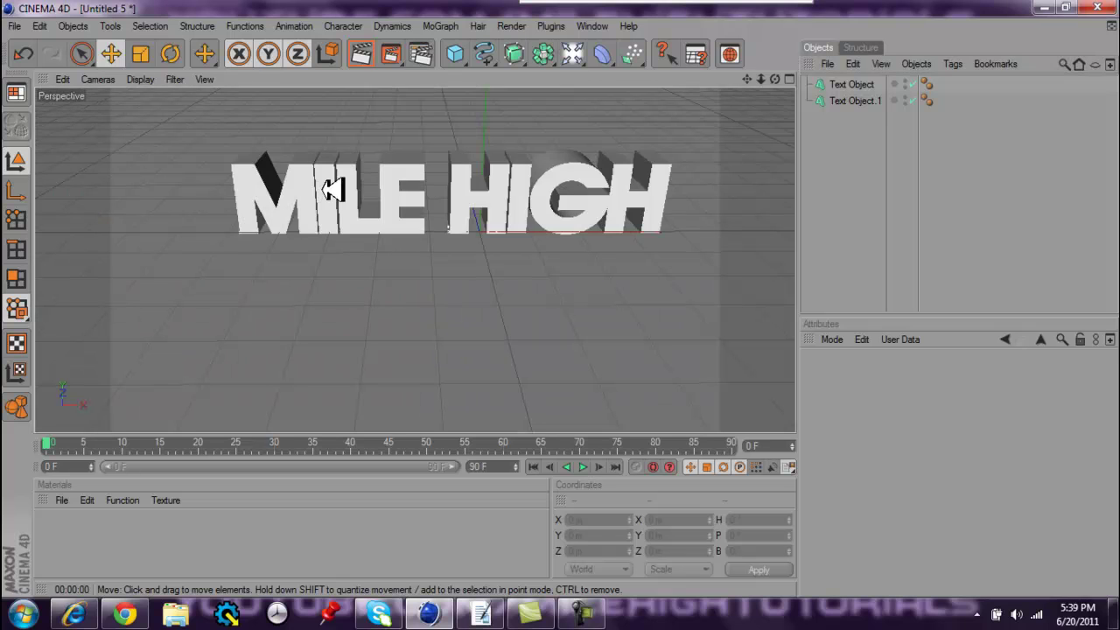
click(866, 101)
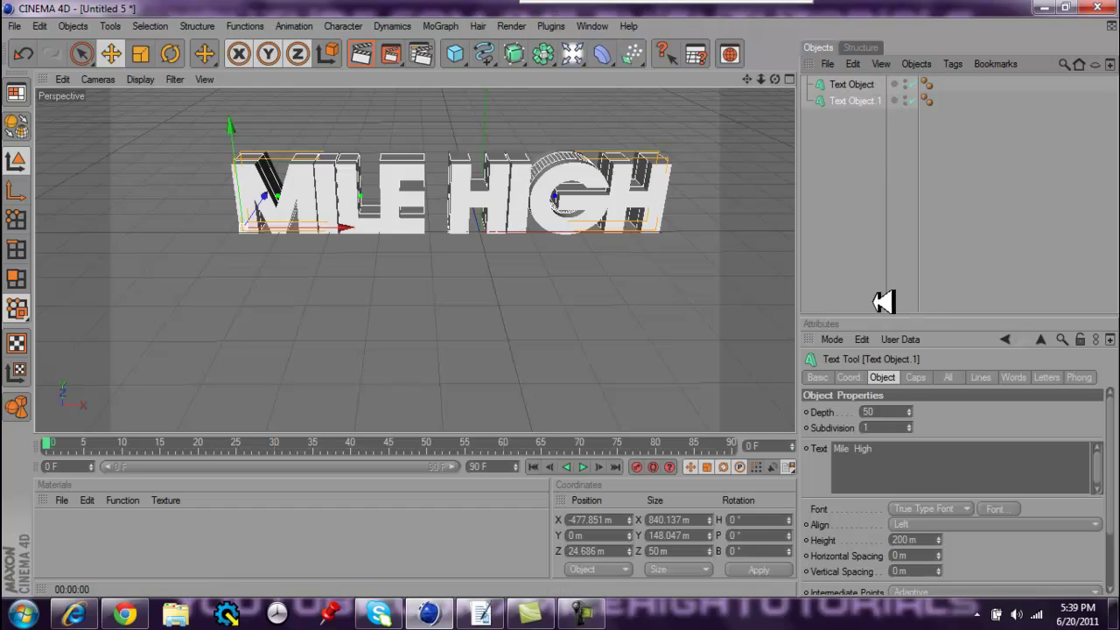
click(933, 376)
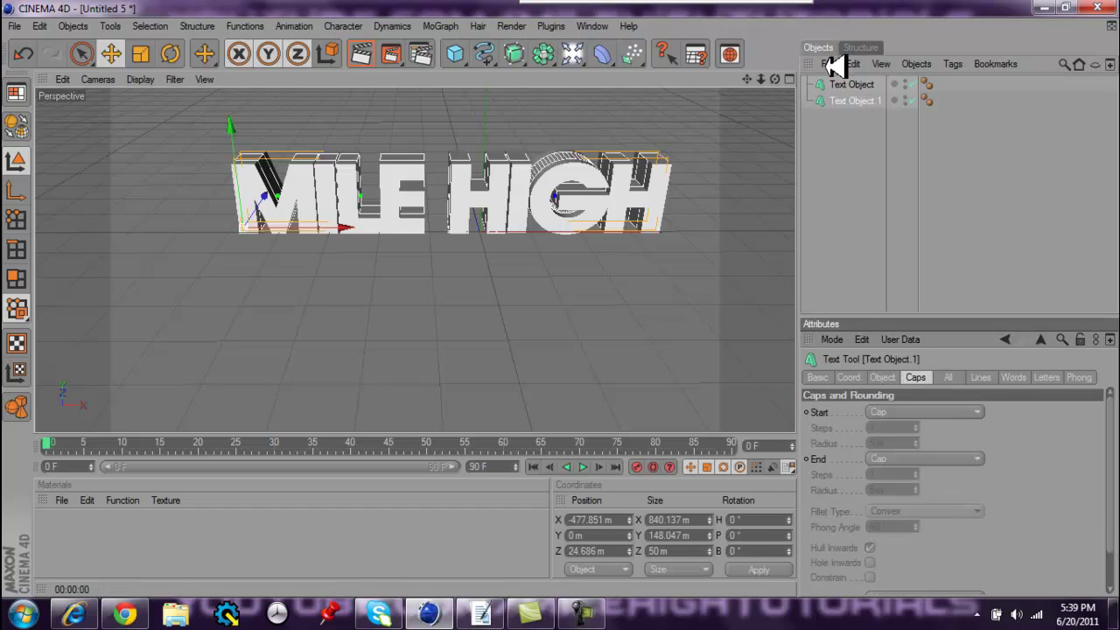
click(919, 412)
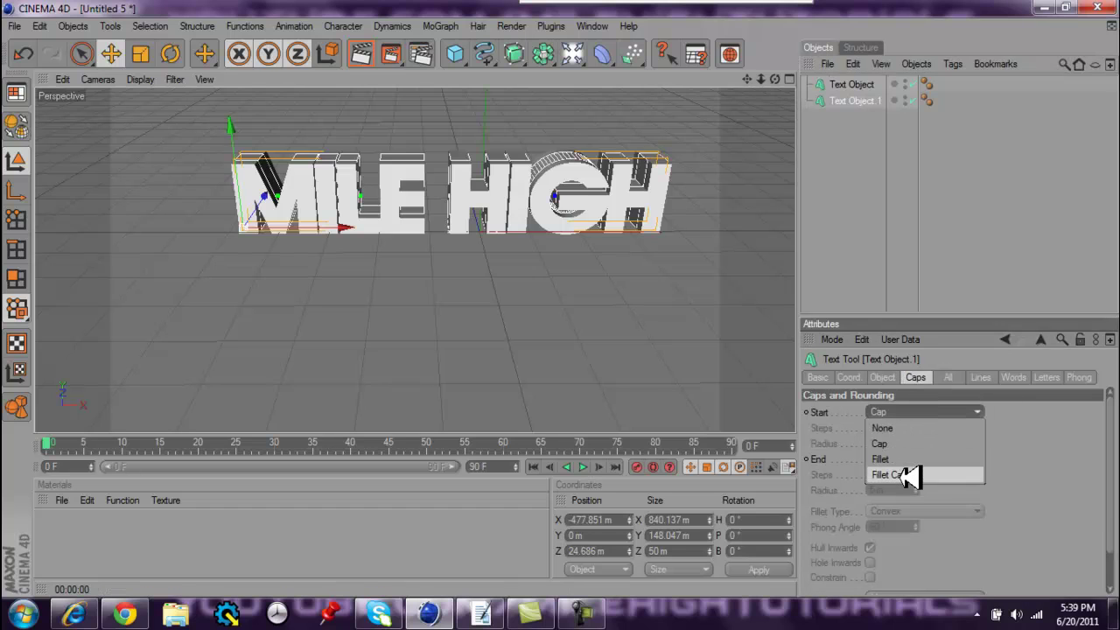
click(907, 474)
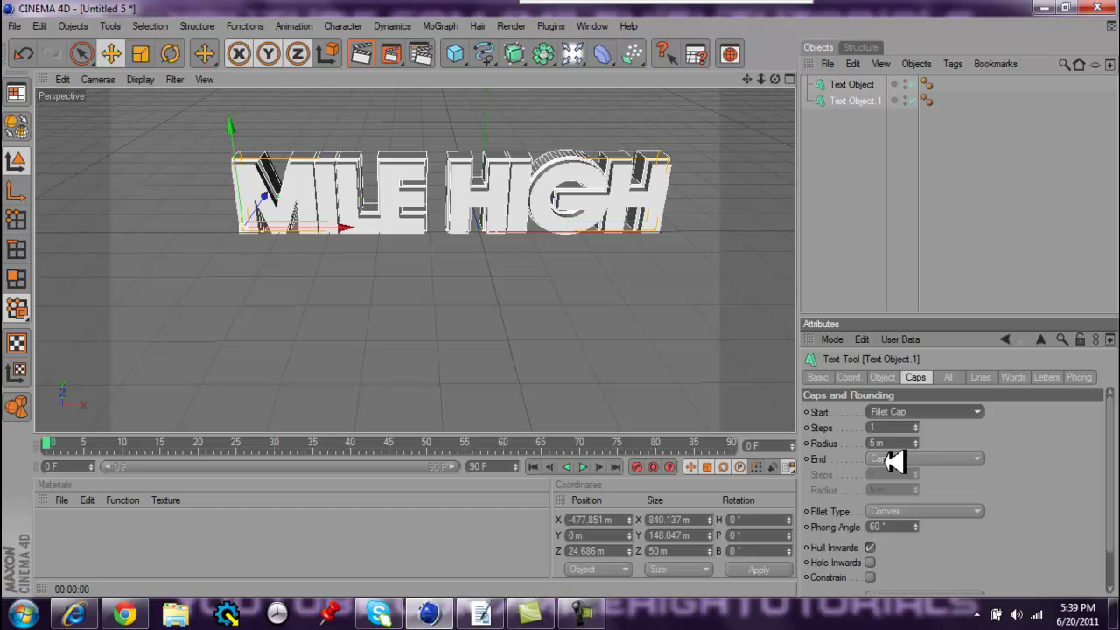
click(894, 461)
click(903, 522)
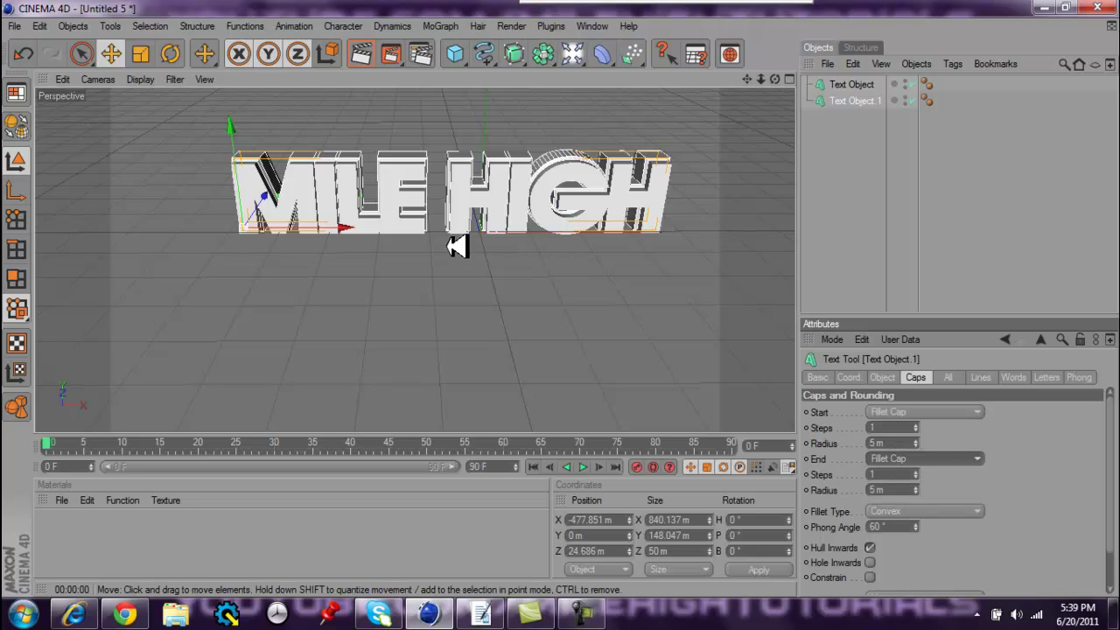
click(333, 284)
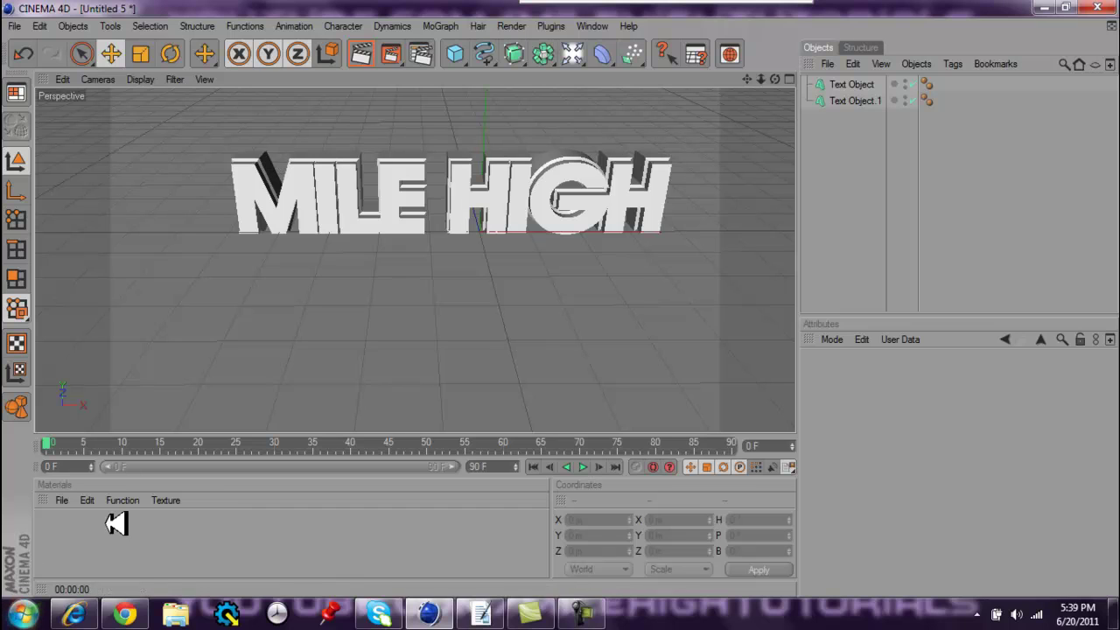
click(361, 53)
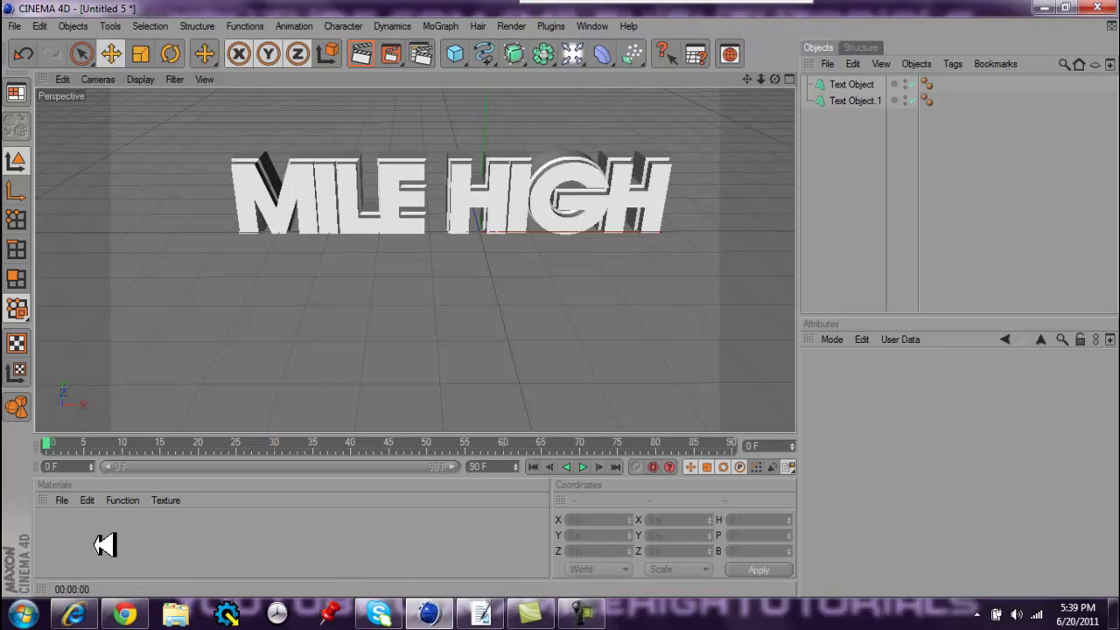
Create a new material and set its colour to dark grey (RGB 46, 46, 46).
double_click(102, 543)
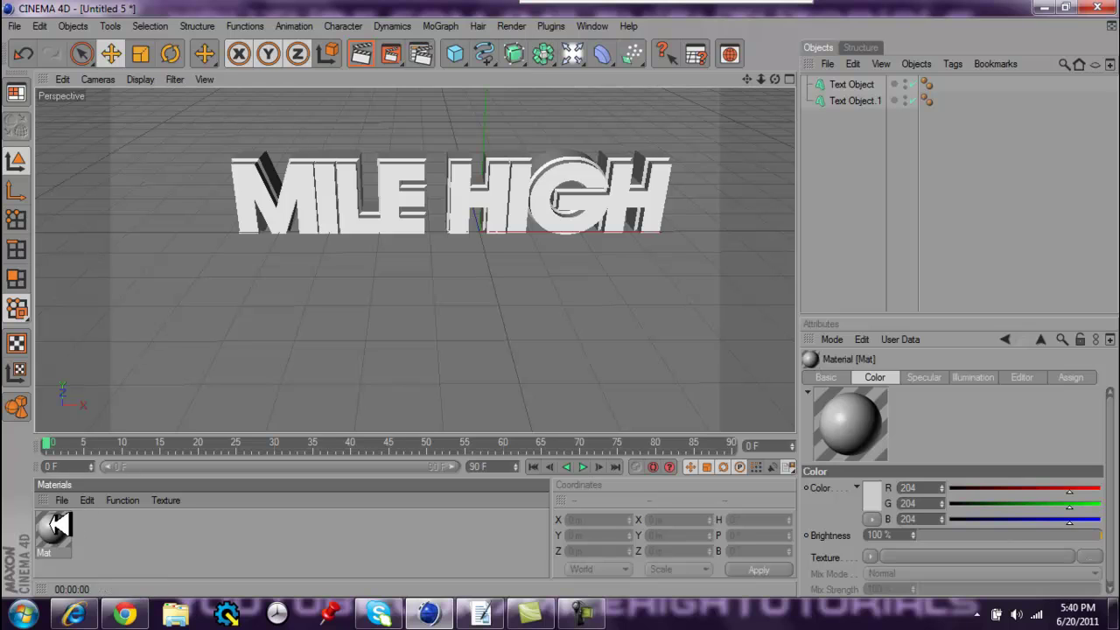
drag(58, 524, 572, 120)
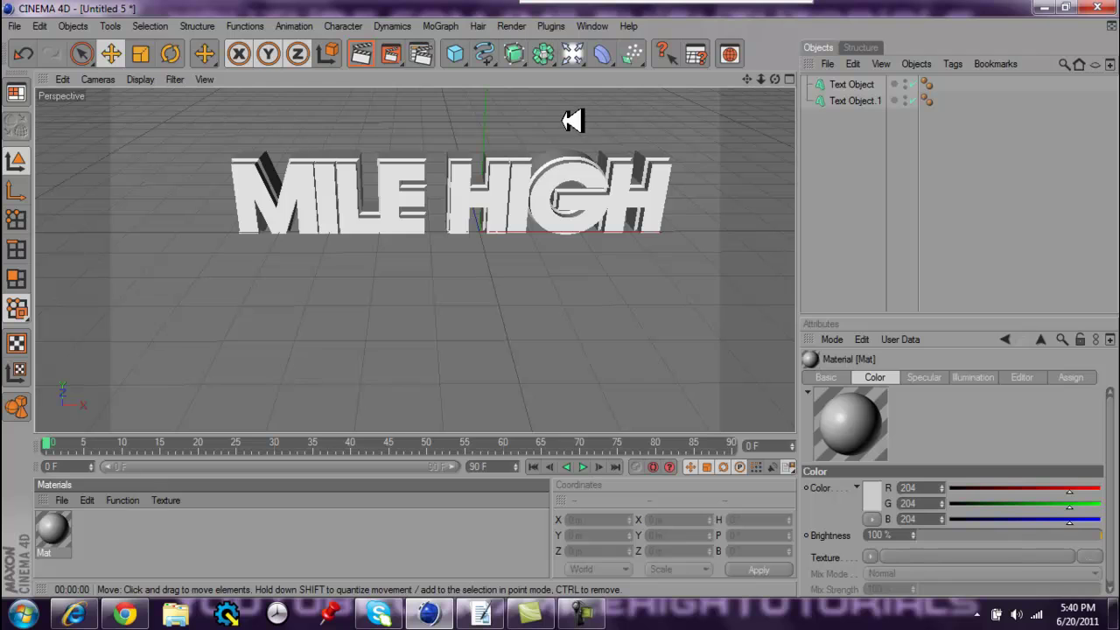
drag(547, 155, 68, 527)
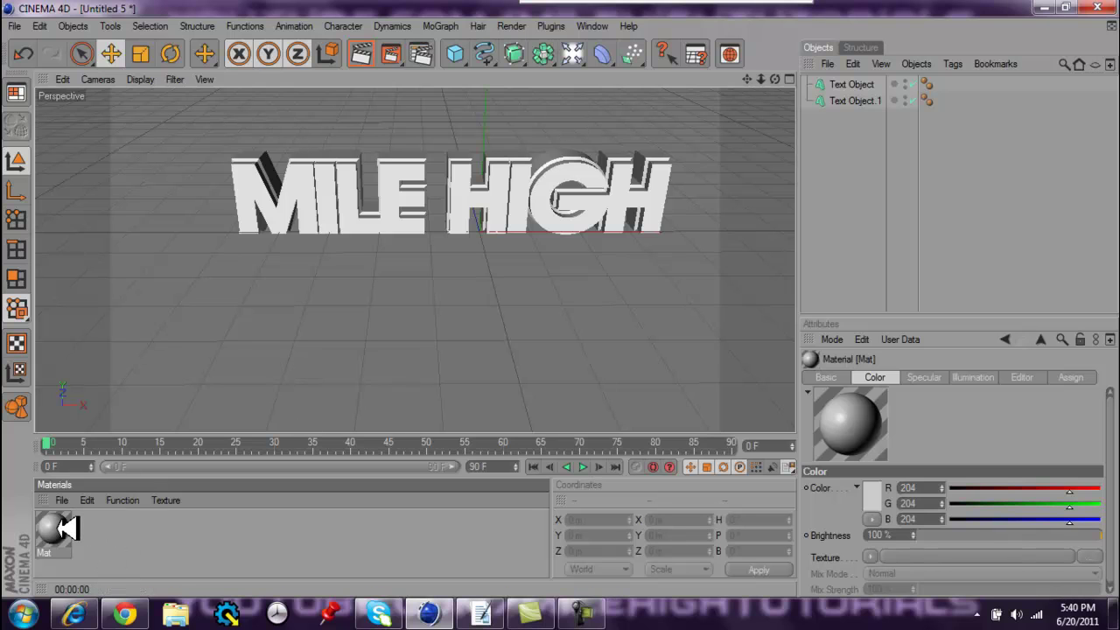
double_click(68, 527)
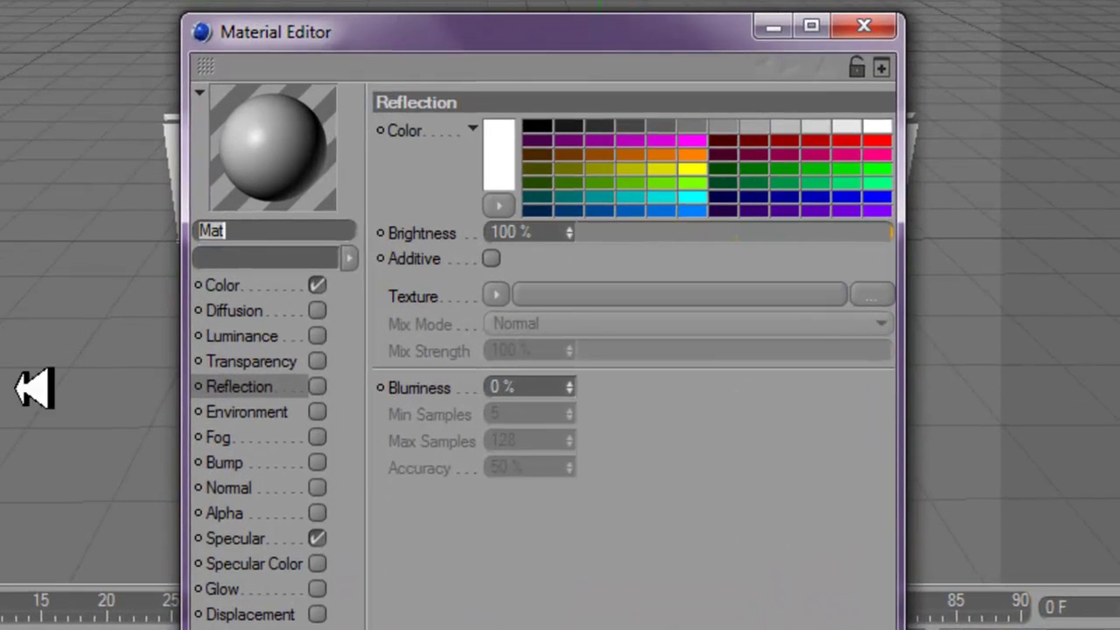
click(223, 282)
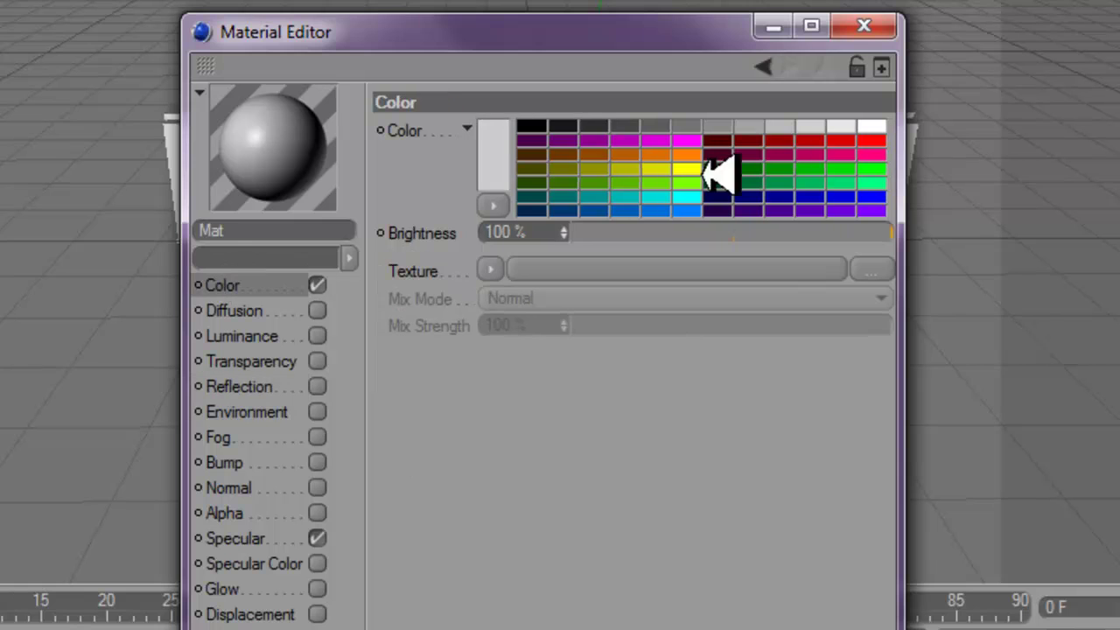
click(592, 125)
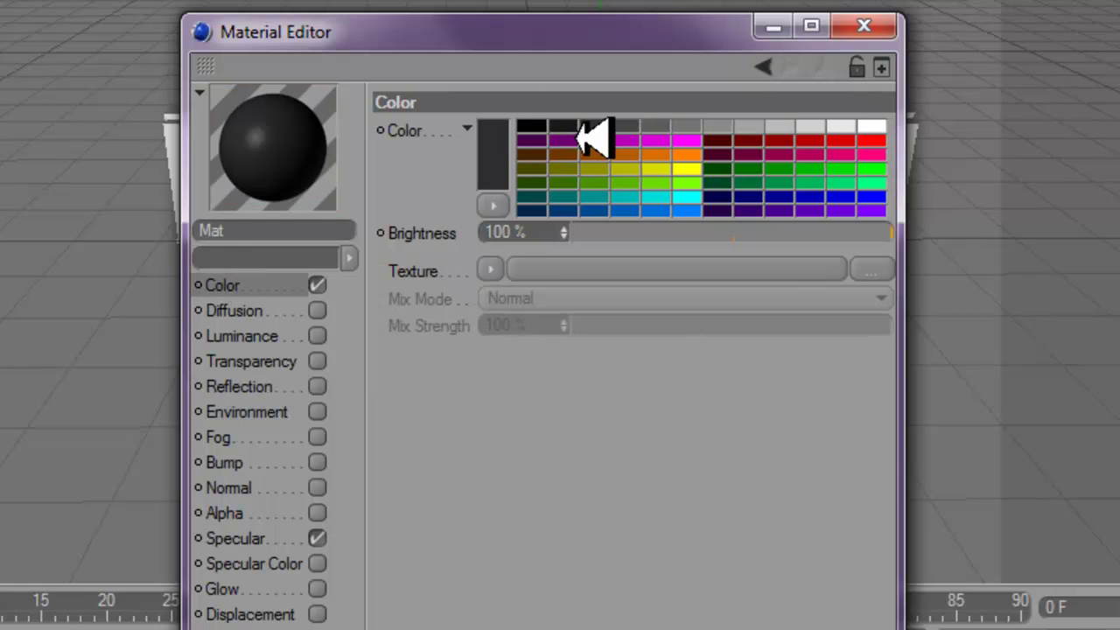
Enable reflection on the dark grey material and set its reflection brightness to 50%.
click(279, 389)
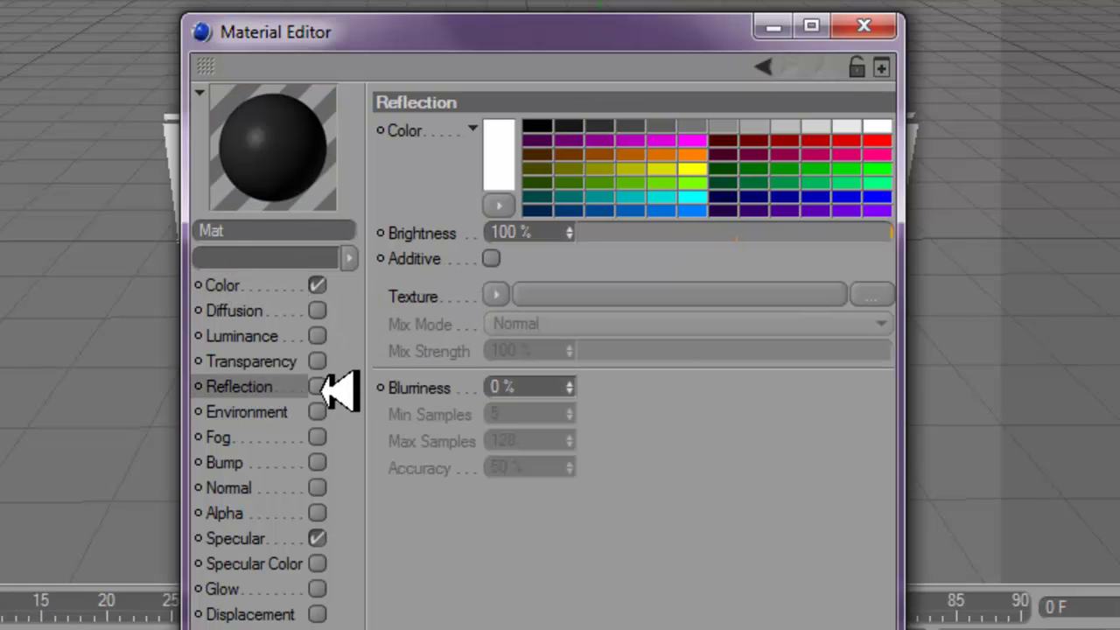
click(317, 386)
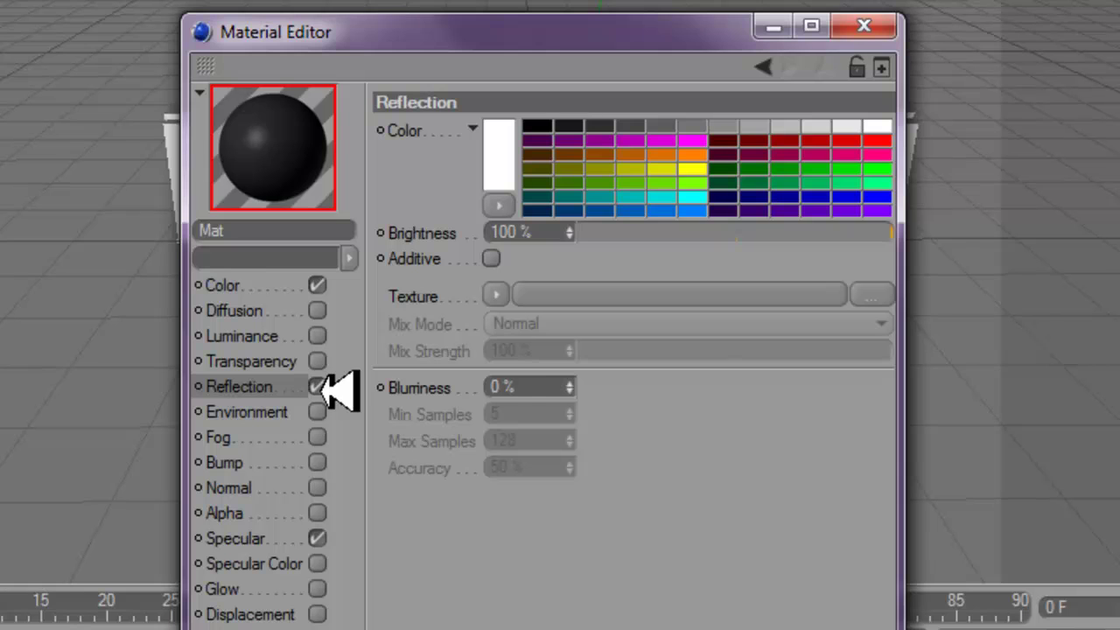
click(747, 232)
drag(746, 233, 739, 233)
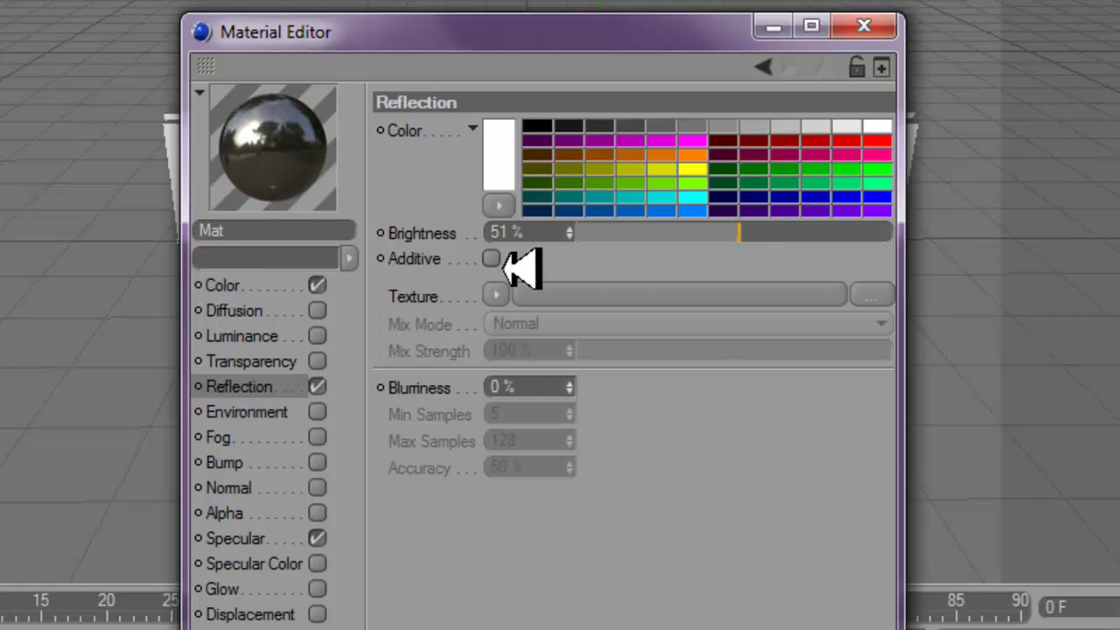
Add a Fresnel texture to the dark material's reflection with a mix strength of 20% and close the material editor.
click(503, 294)
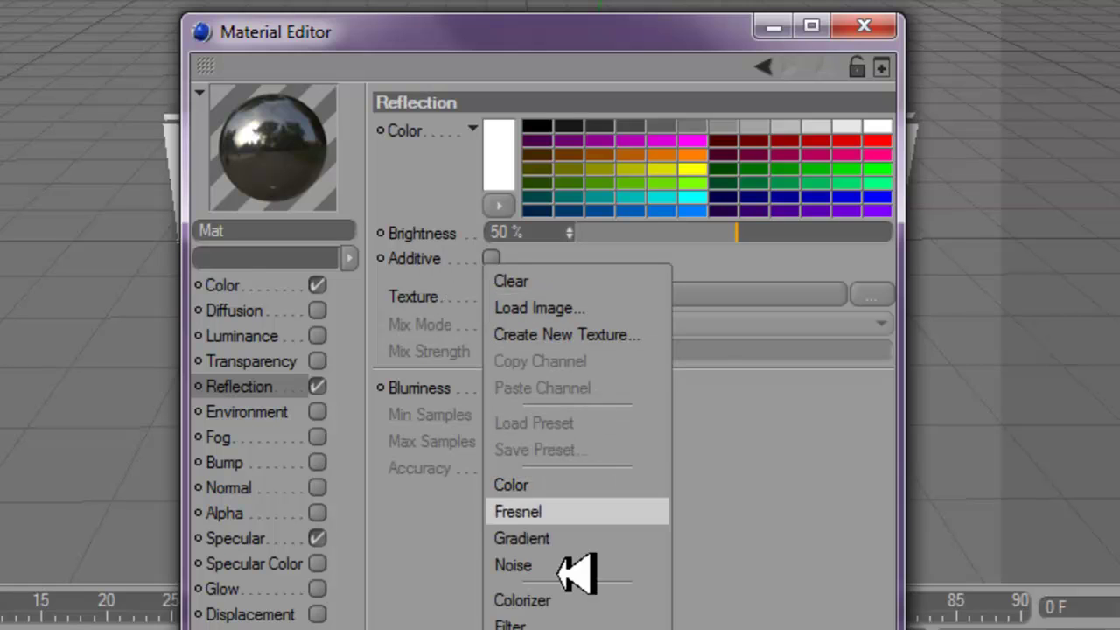
click(546, 513)
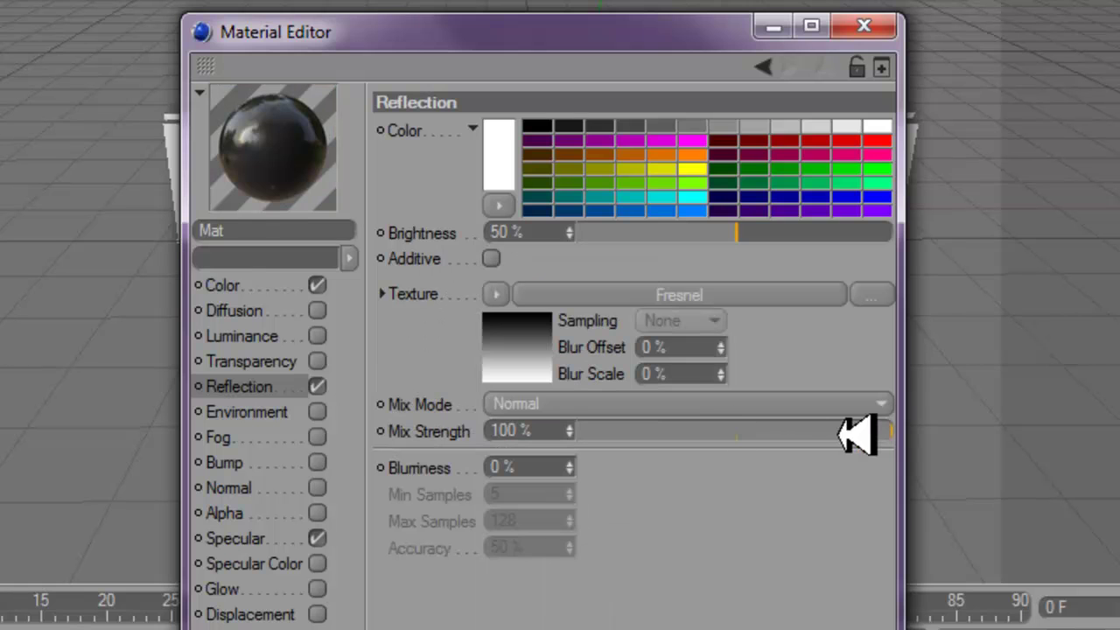
drag(744, 429, 653, 431)
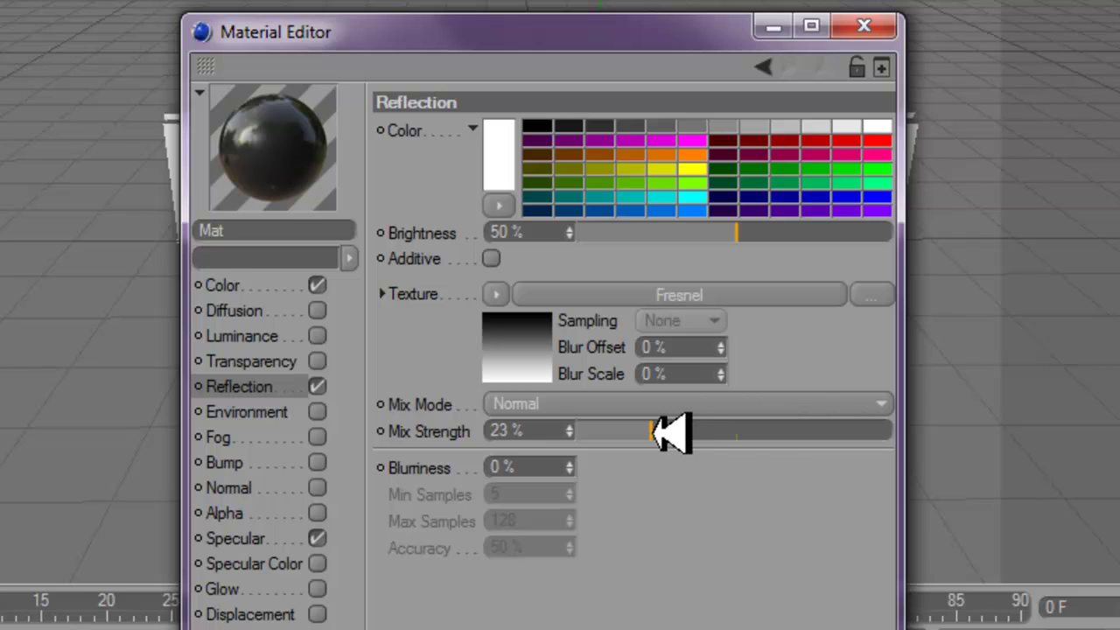
click(572, 433)
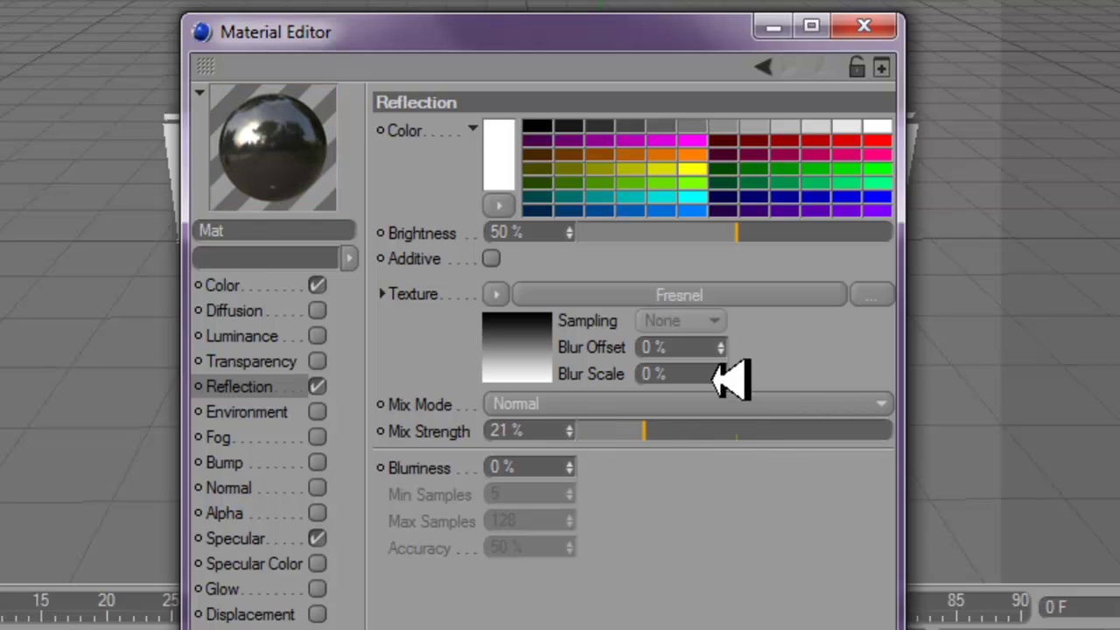
click(567, 437)
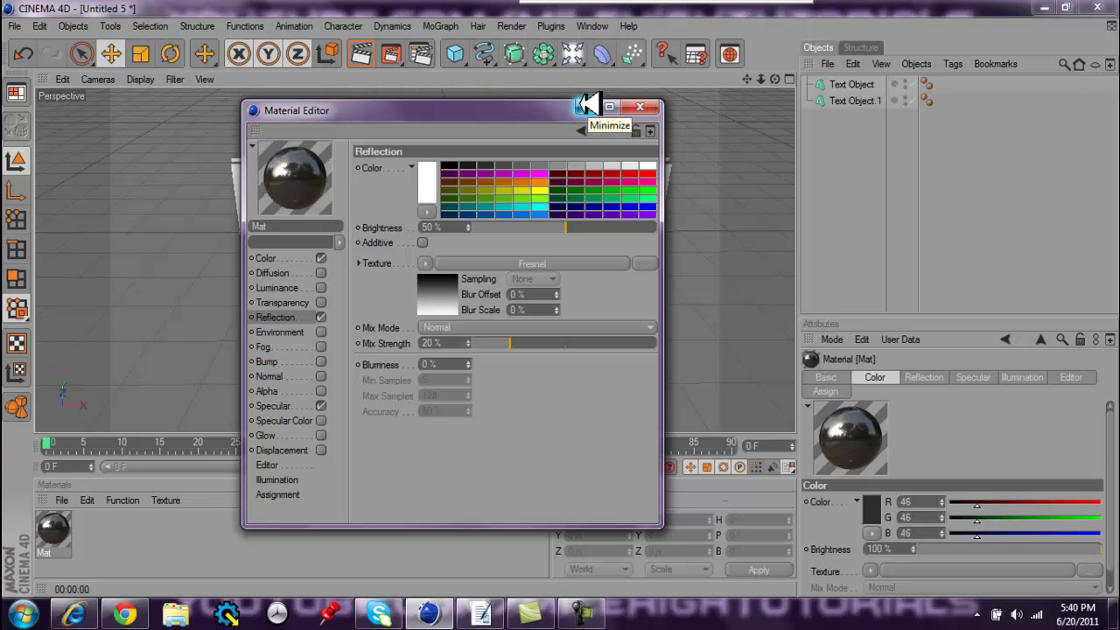
click(643, 106)
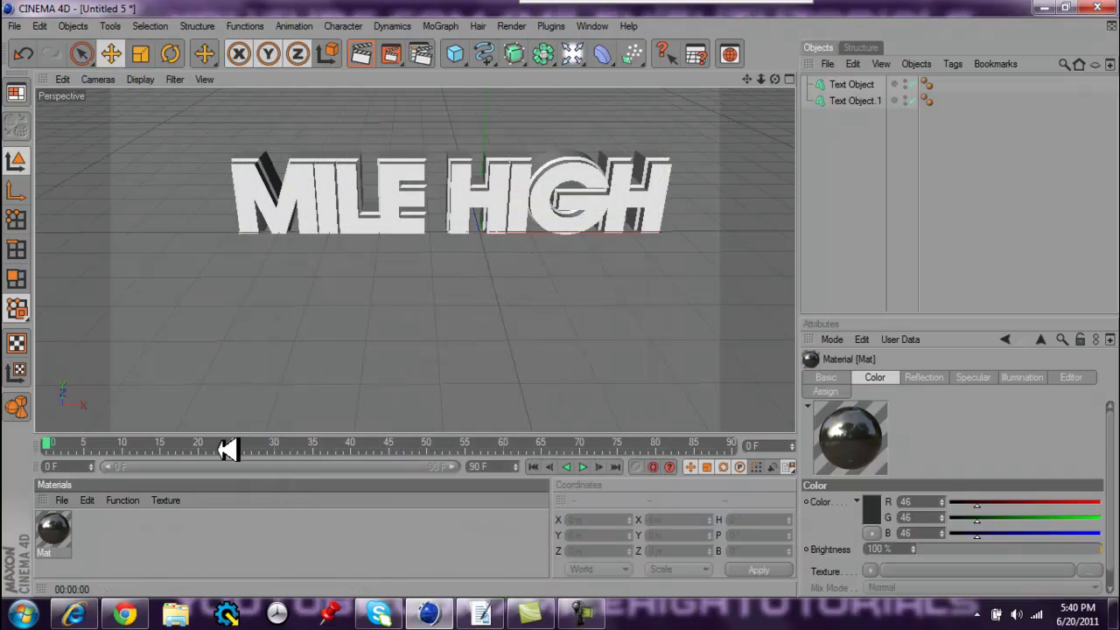
Apply the dark grey material to the original thicker text object and preview-render the perspective view.
drag(53, 528, 361, 226)
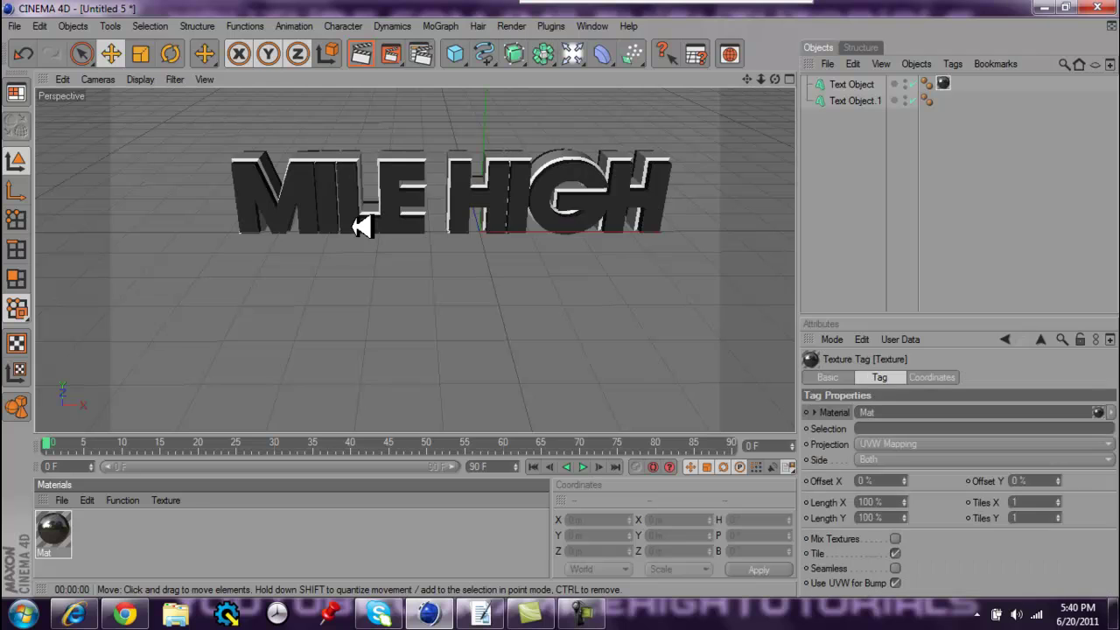
click(361, 53)
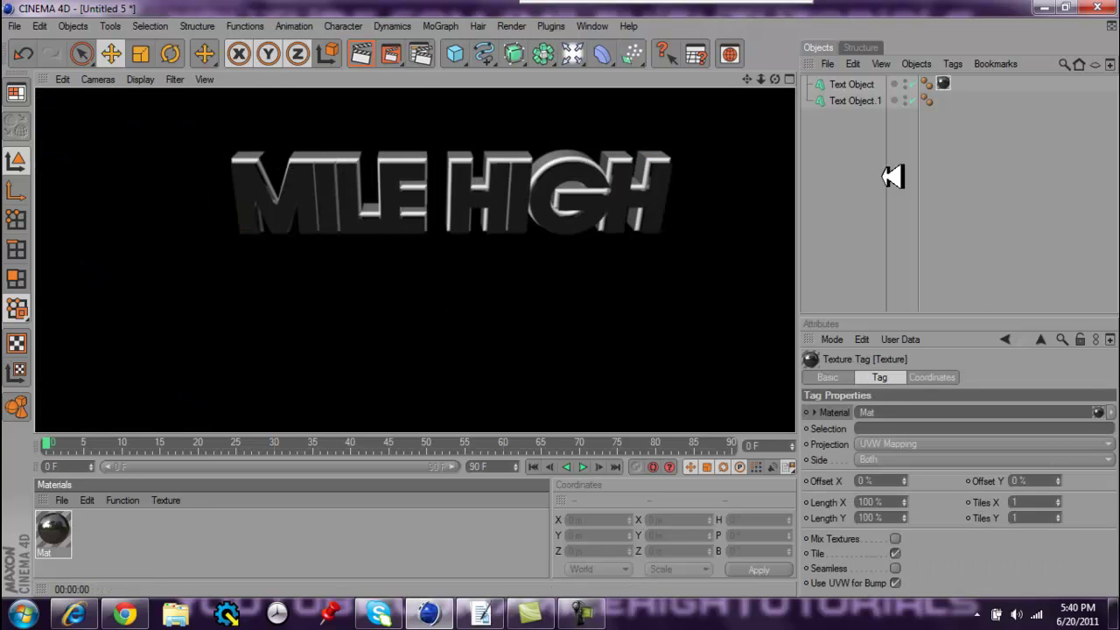
click(859, 159)
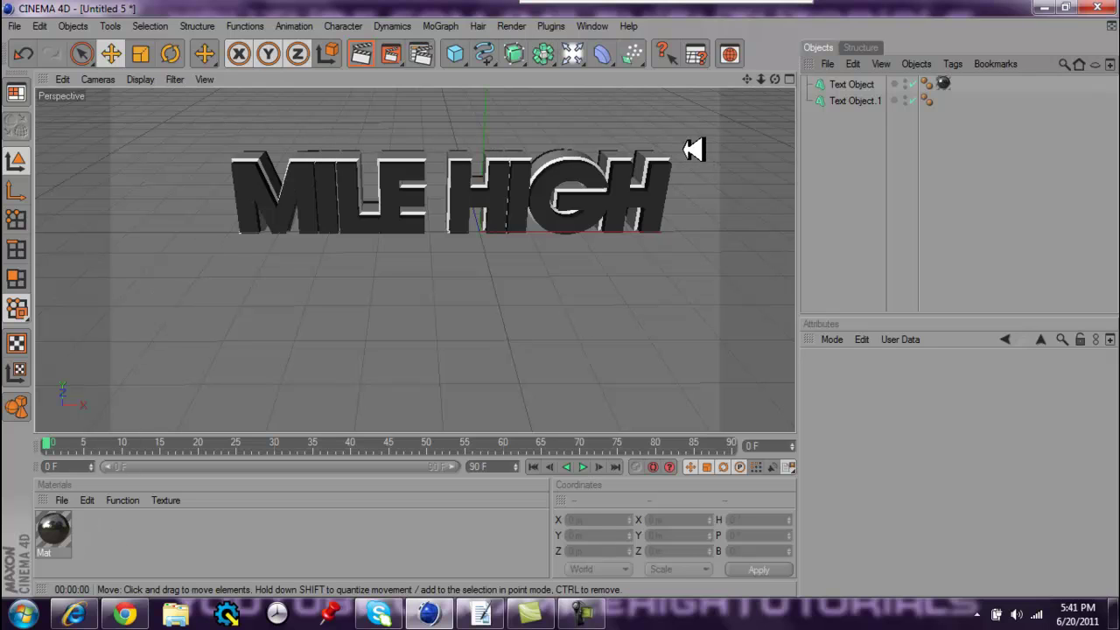
Create a second material and set its colour to pure red (RGB 255, 0, 0).
double_click(112, 544)
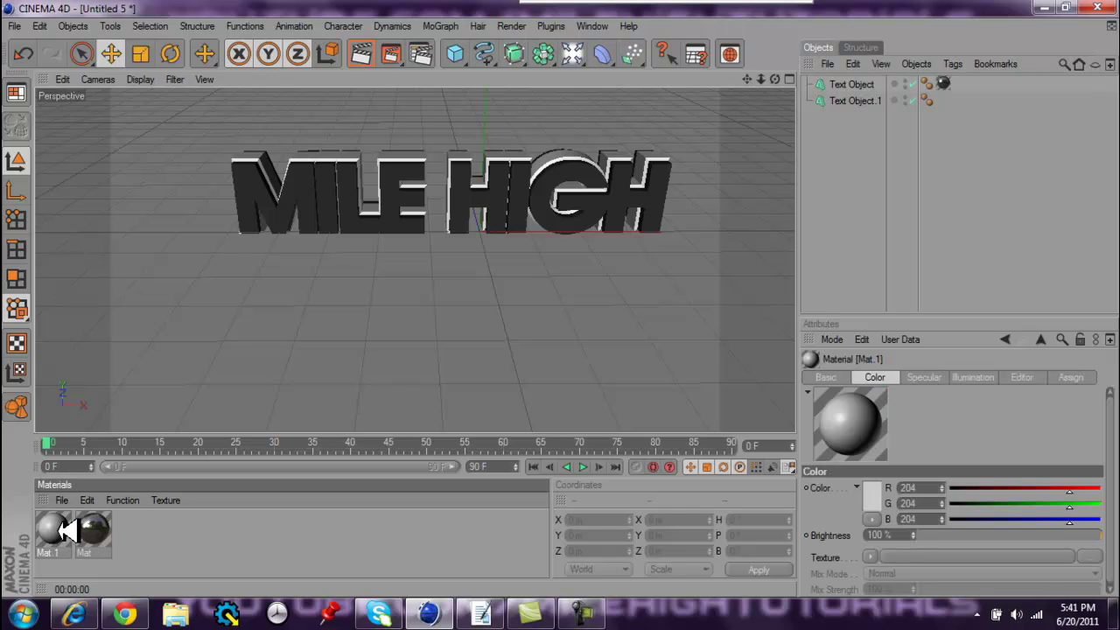
double_click(66, 531)
click(265, 259)
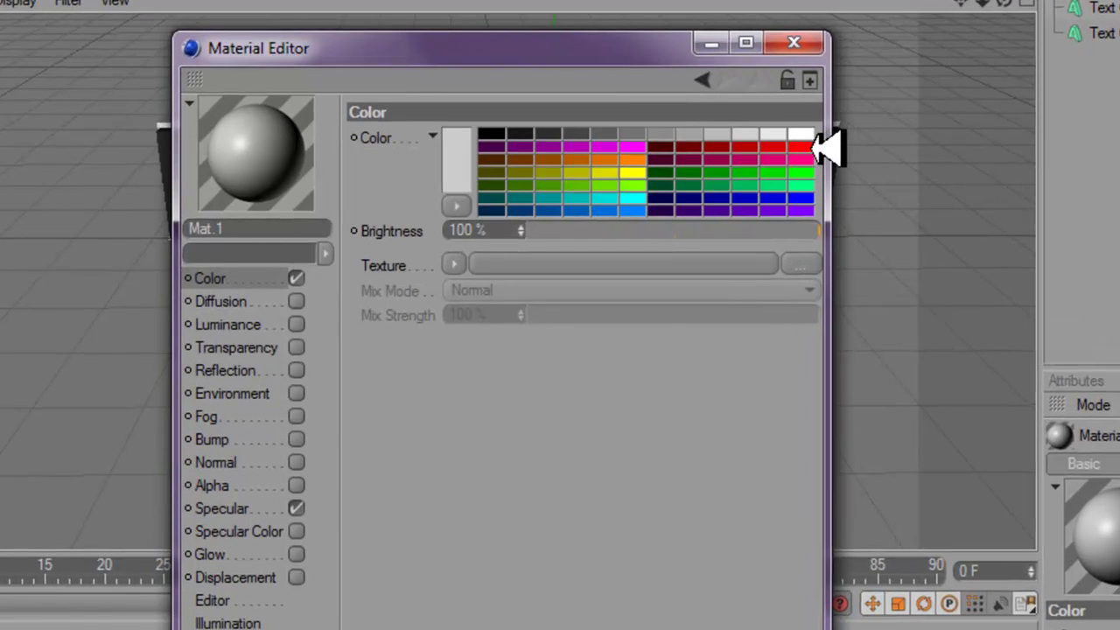
click(813, 148)
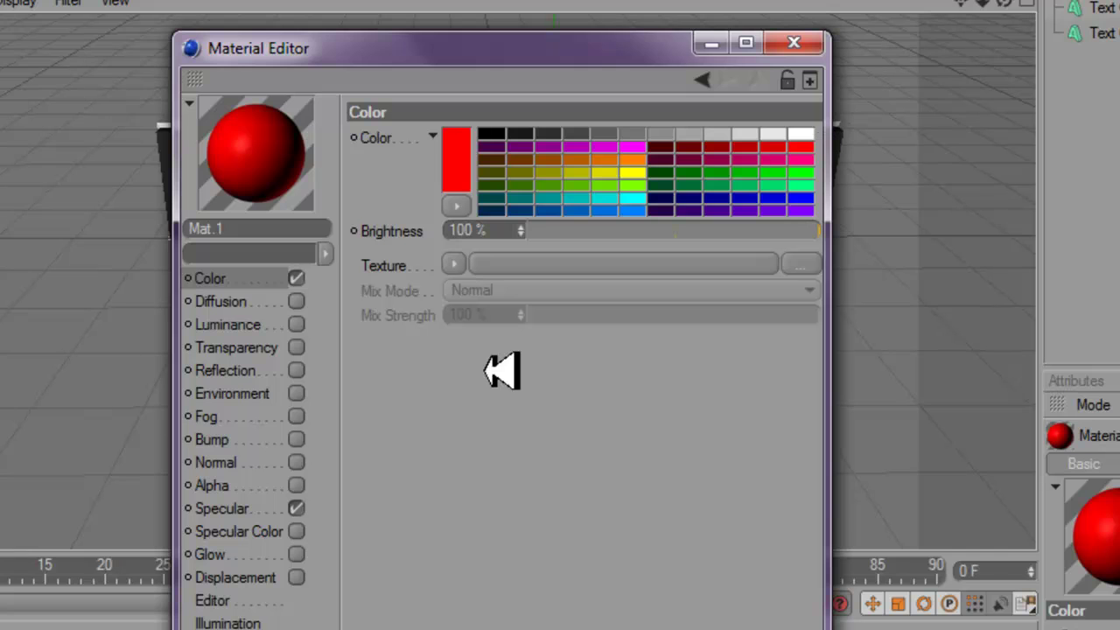
Give the red material a reflection with 50% brightness and a Fresnel texture at 50% mix strength, closing the material editor.
click(296, 370)
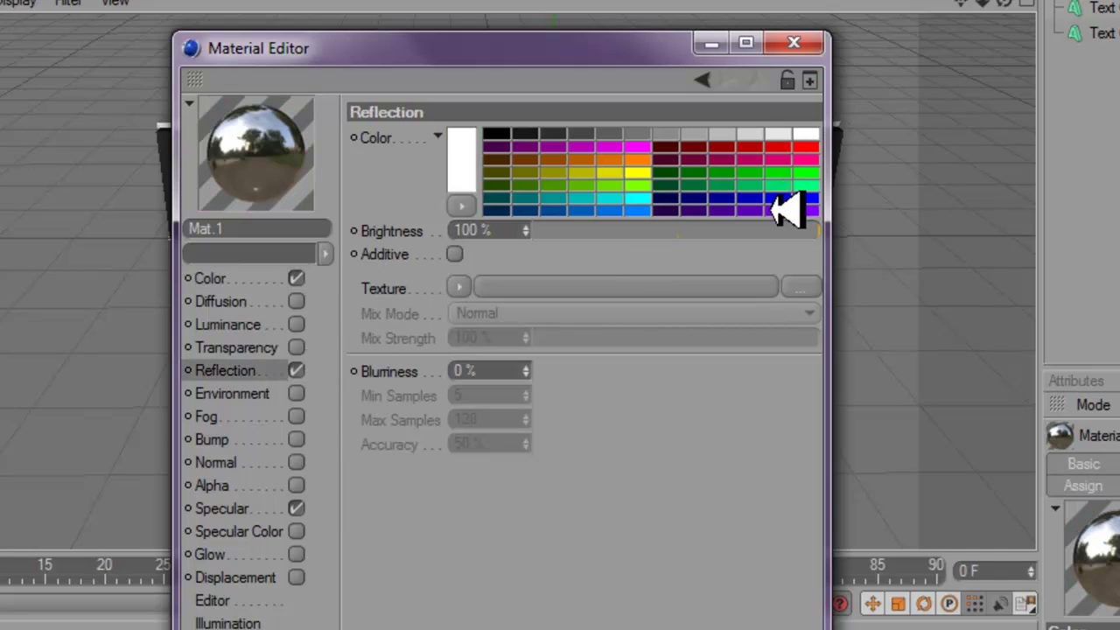
click(676, 230)
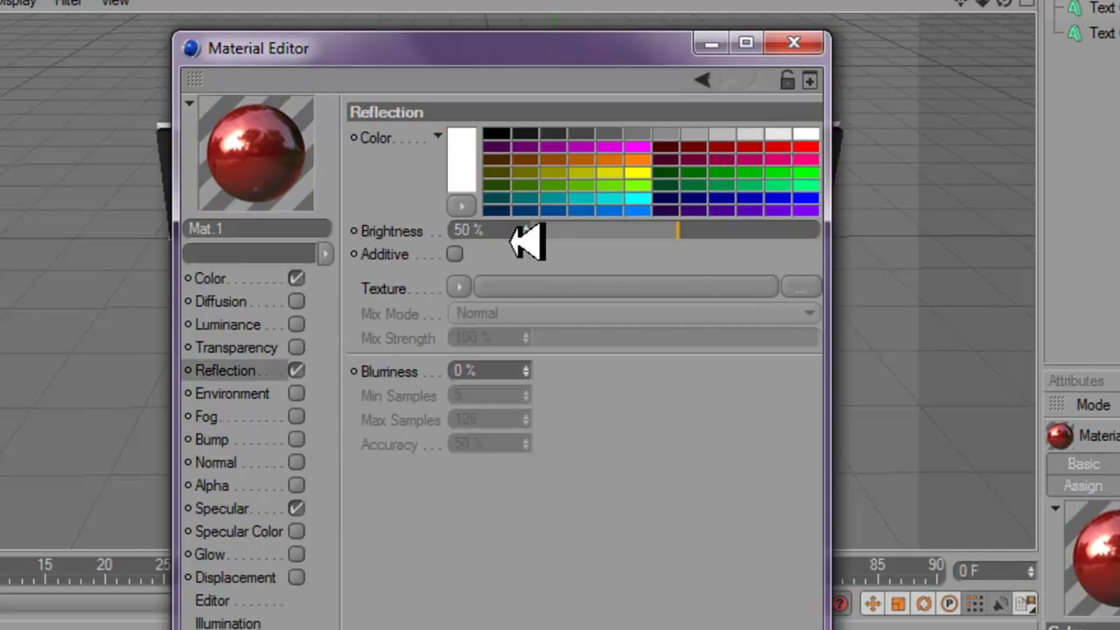
click(458, 287)
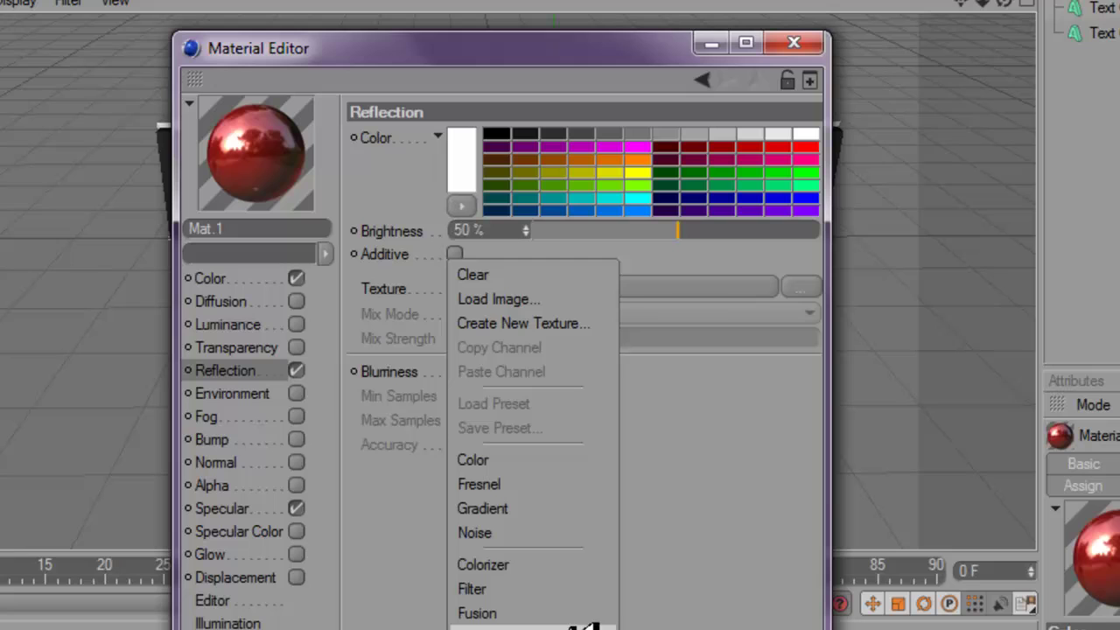
click(508, 483)
click(677, 410)
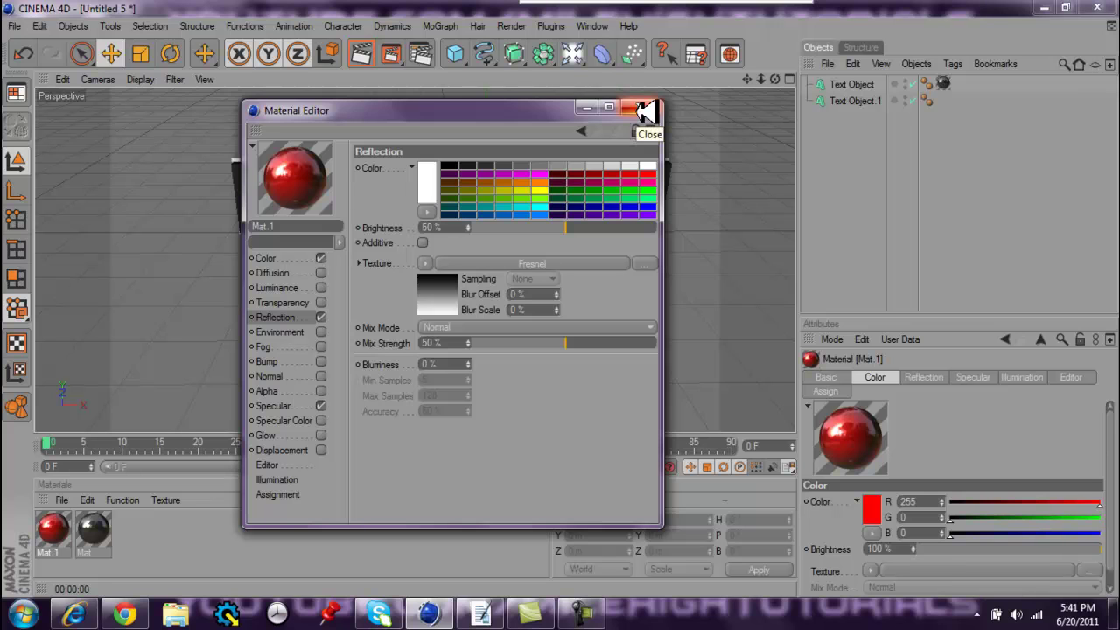
click(645, 109)
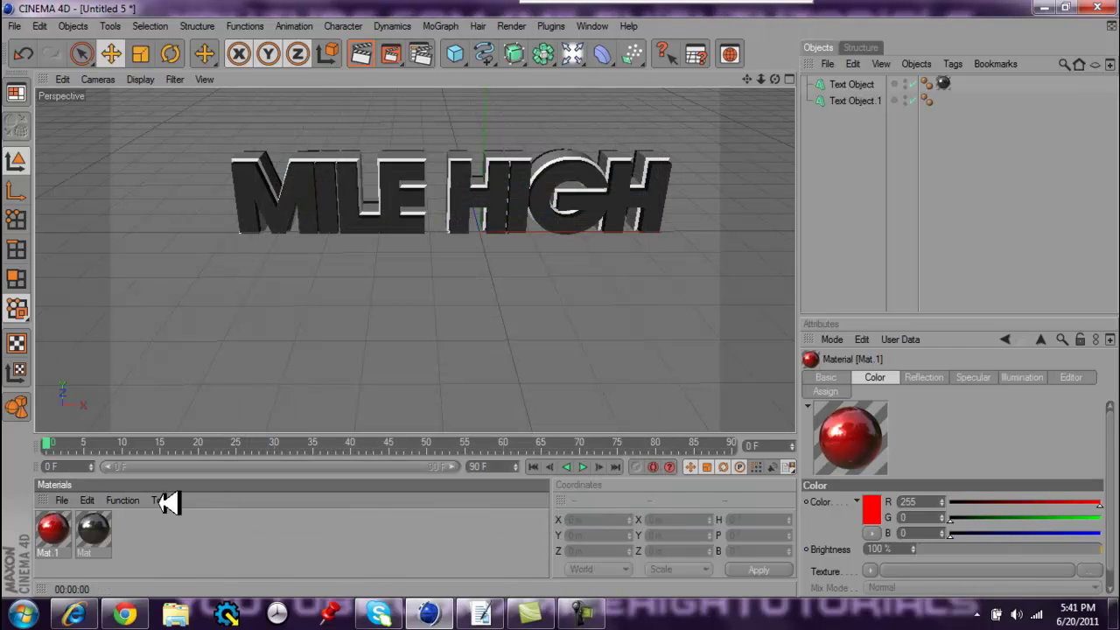
Paste a duplicate of the red material into the material list.
key(ctrl+v)
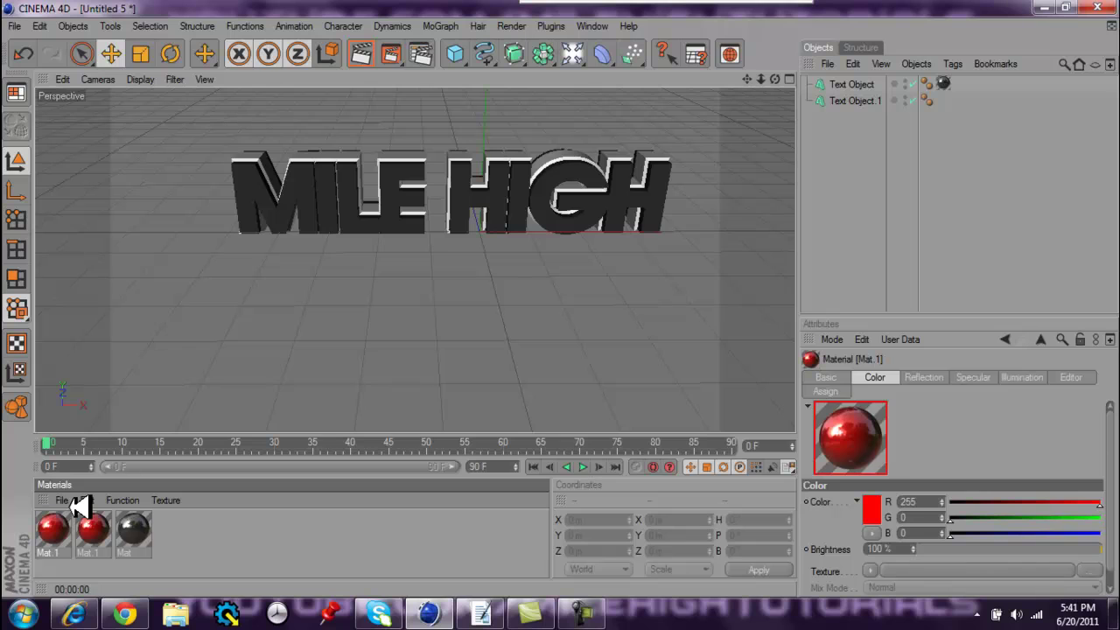
Paste two more duplicates of the red material and recolour the third material in the list to blue (RGB 0, 127, 255).
key(ctrl+v)
key(ctrl+v)
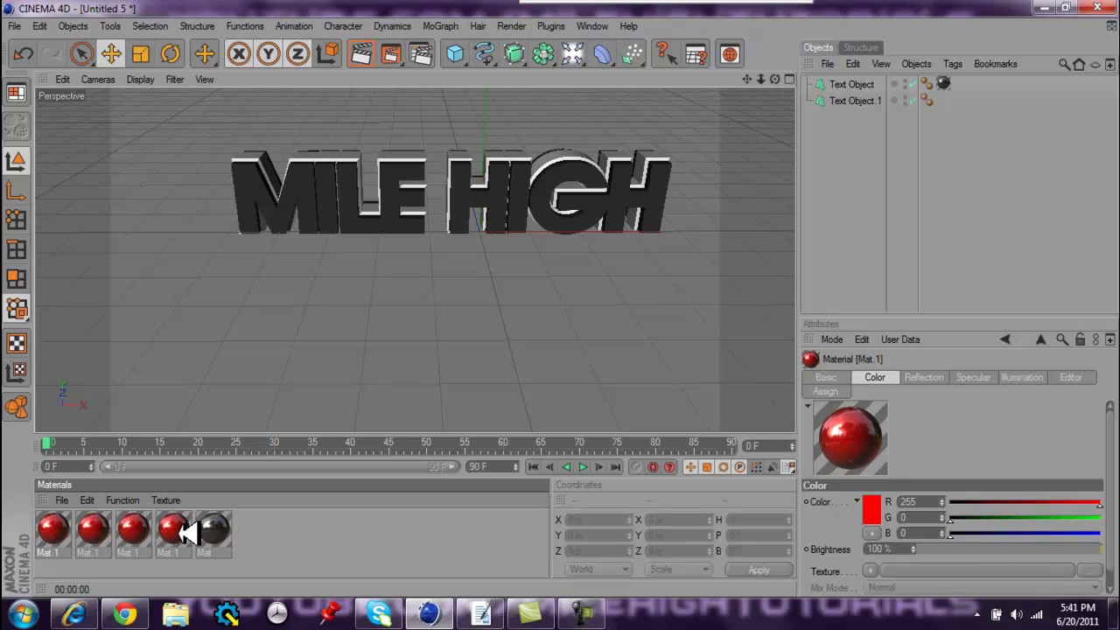
double_click(137, 527)
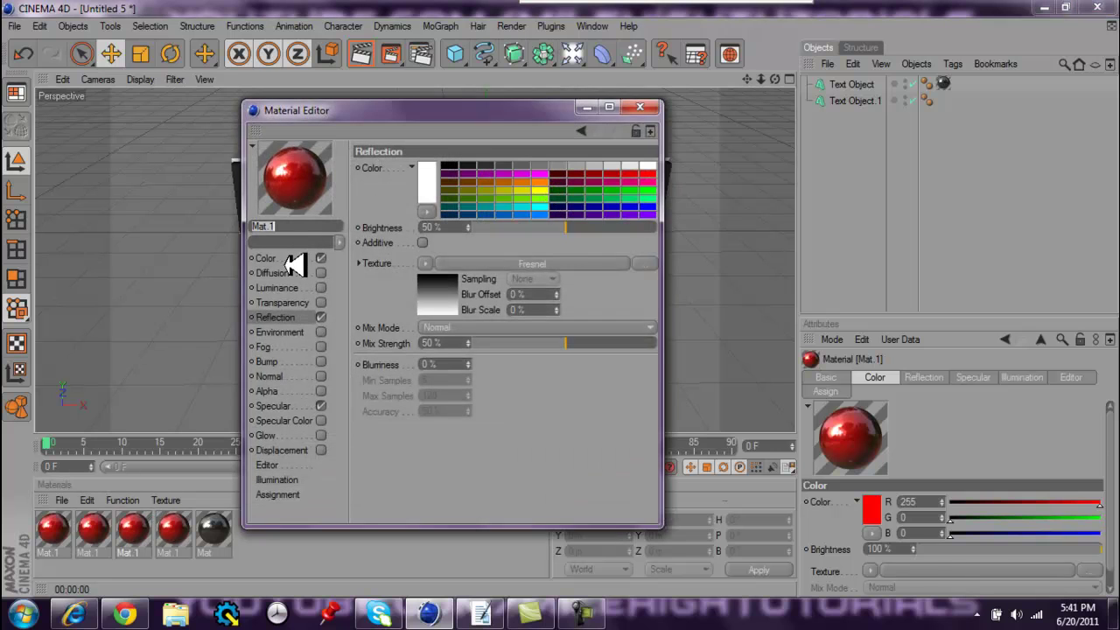
click(288, 258)
click(544, 210)
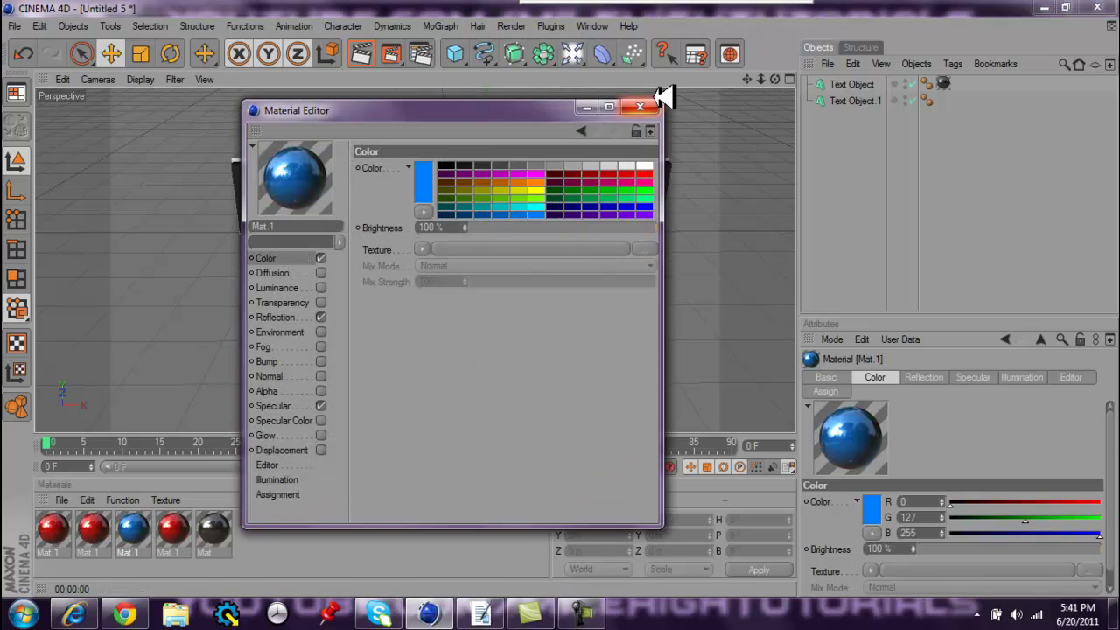
click(639, 107)
Recolour the second material in the list to violet and the first one to magenta (RGB 255, 0, 255).
double_click(92, 527)
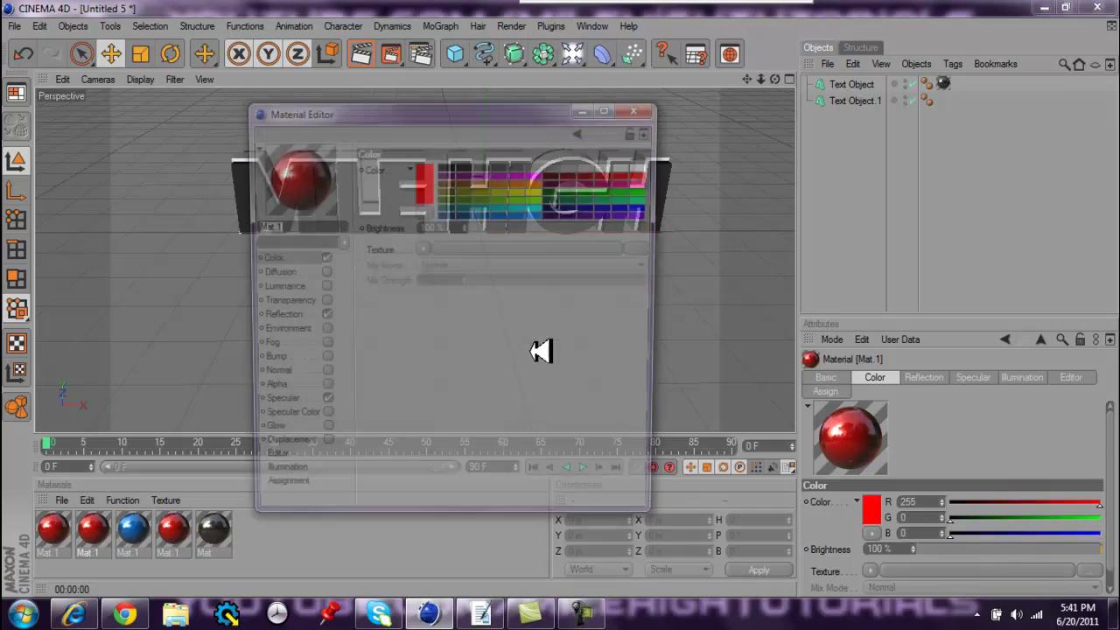
click(646, 213)
click(640, 106)
double_click(52, 528)
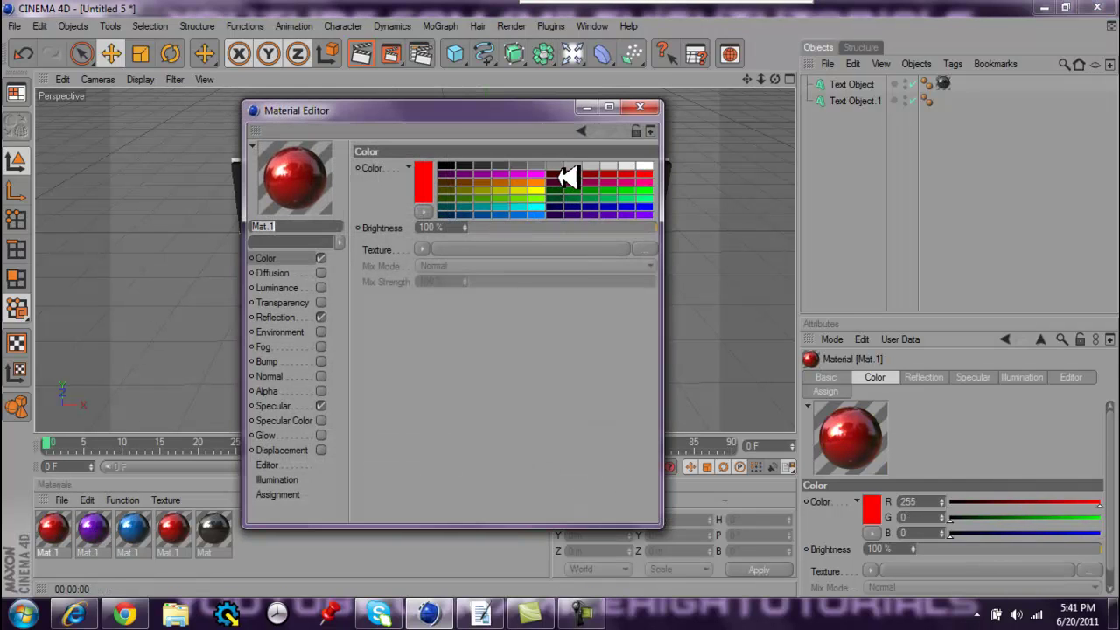
click(539, 173)
click(639, 107)
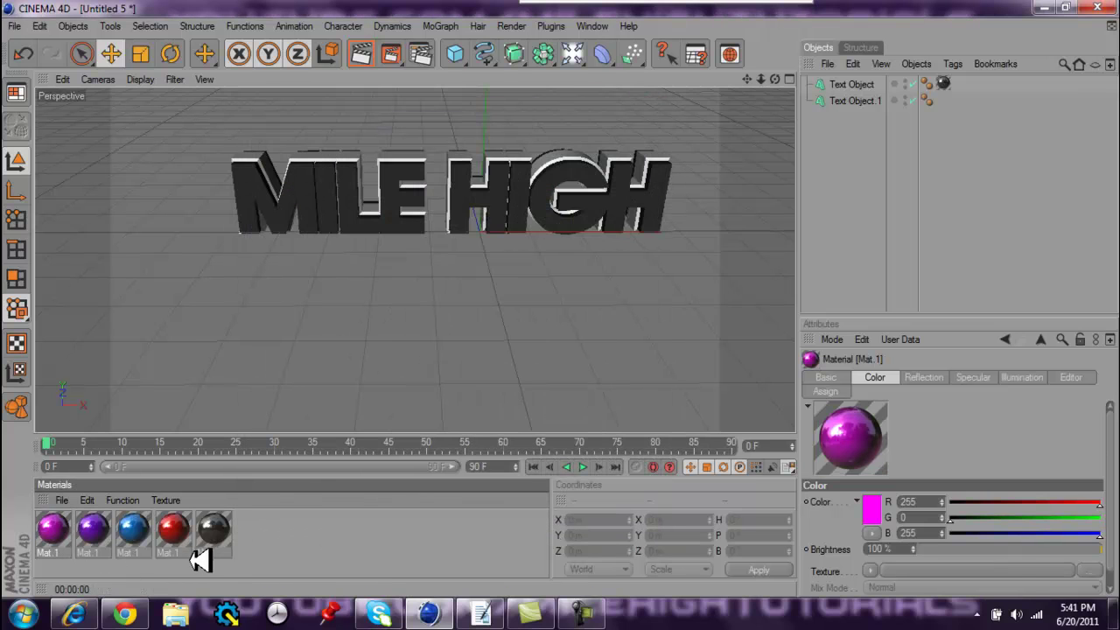
Apply the red material to Text Object.1 and keyframe its texture tag's material at frame 15.
click(859, 100)
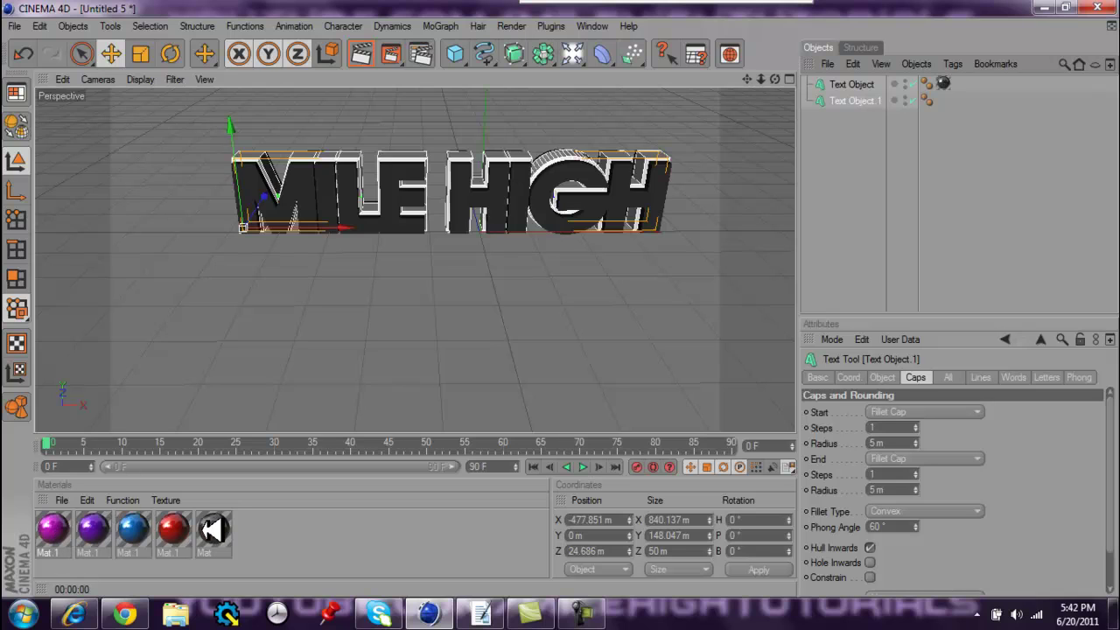
drag(173, 529, 875, 100)
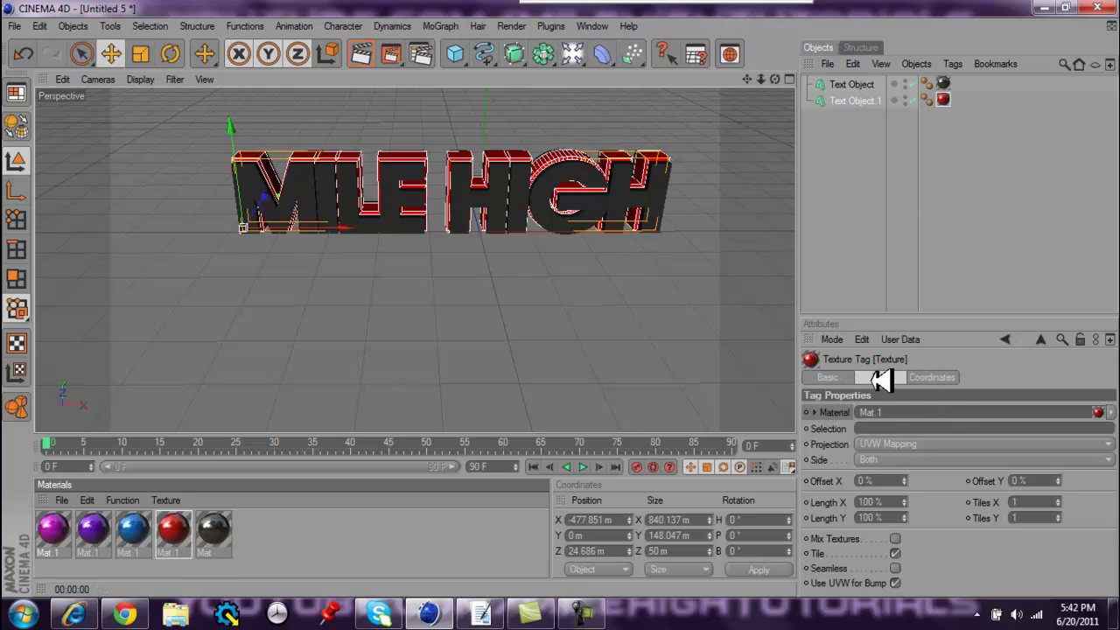
click(940, 102)
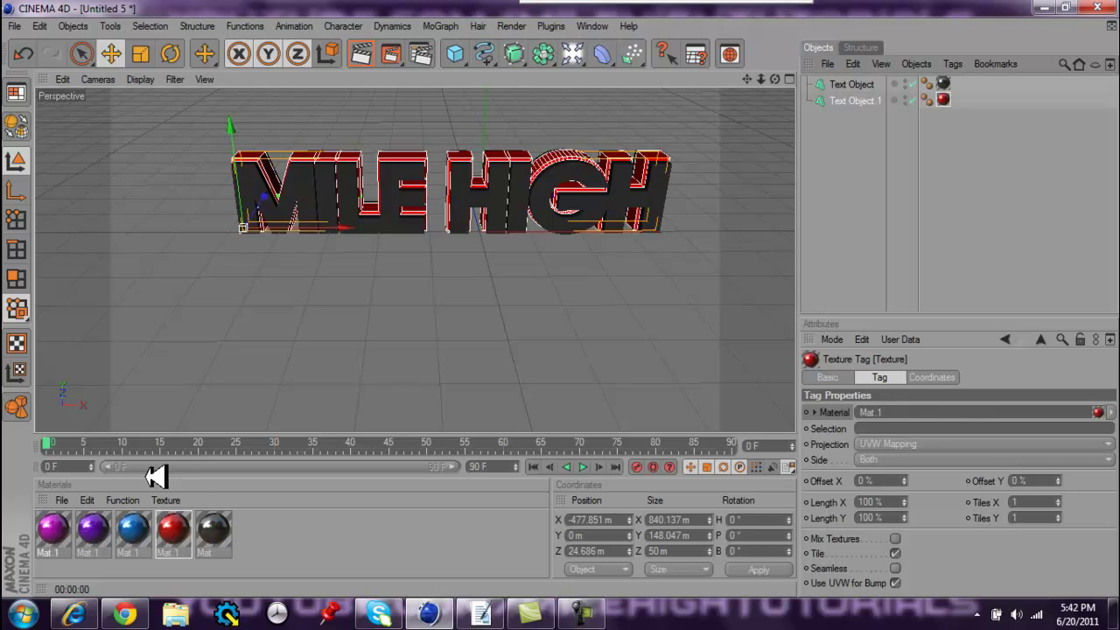
click(163, 443)
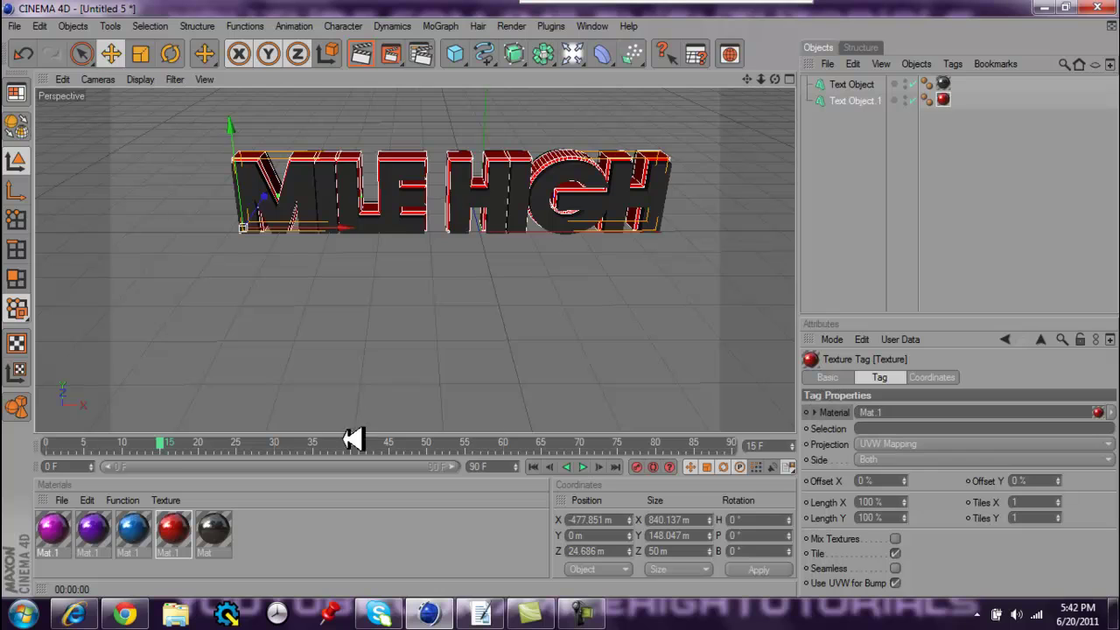
ctrl+click(807, 412)
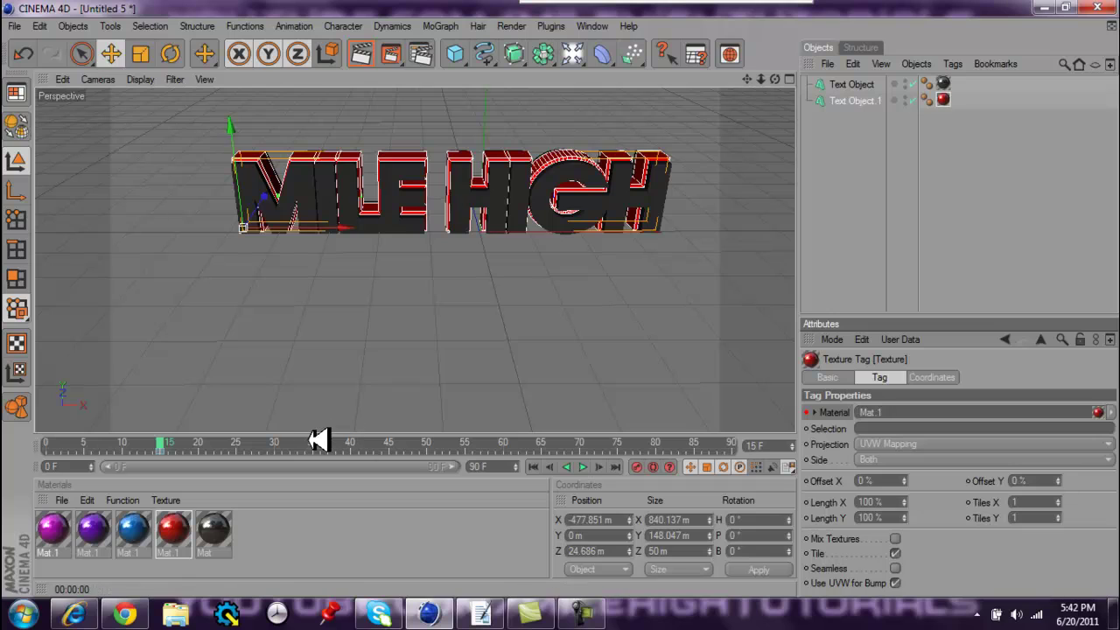
Keyframe the texture tag's material on Text Object.1 as blue at frame 30 and violet at frame 45.
click(275, 443)
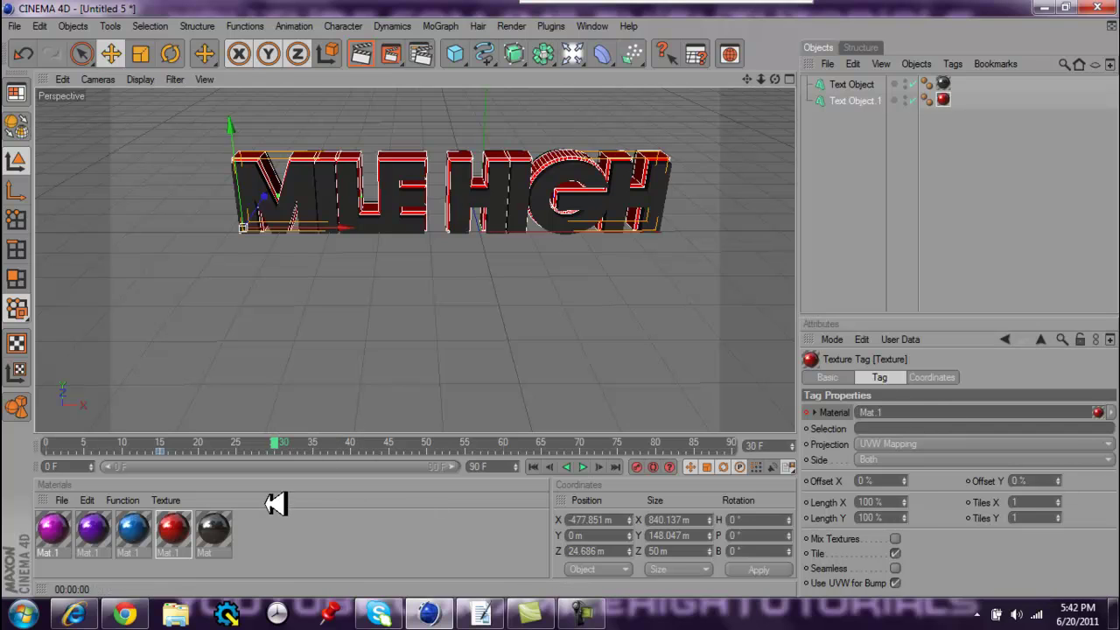
drag(140, 534, 896, 414)
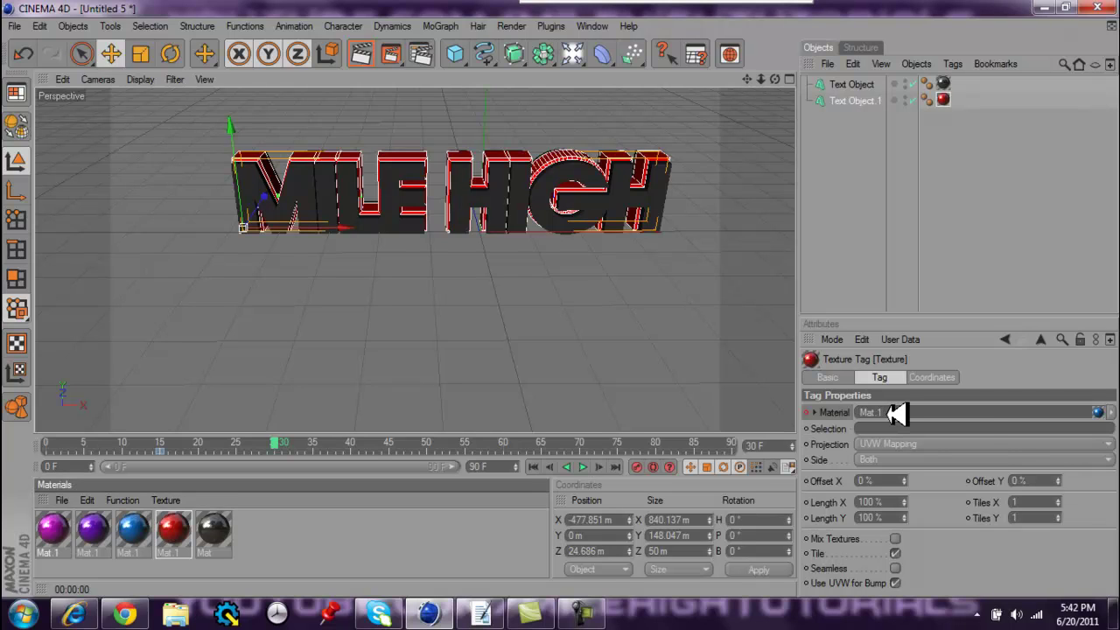
drag(865, 408, 853, 408)
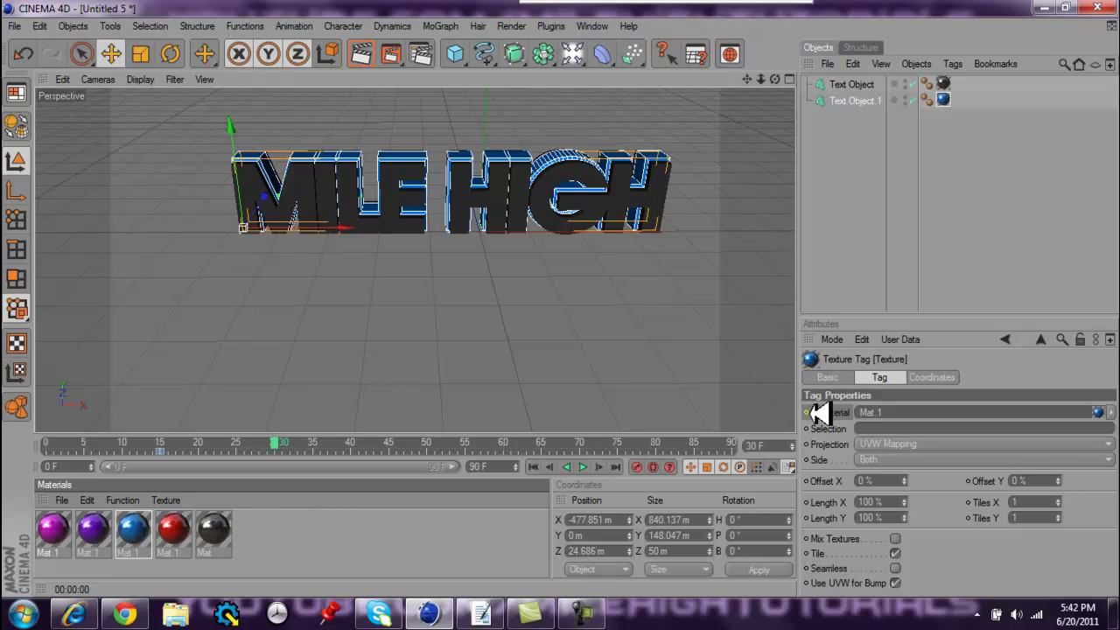
drag(818, 412, 345, 486)
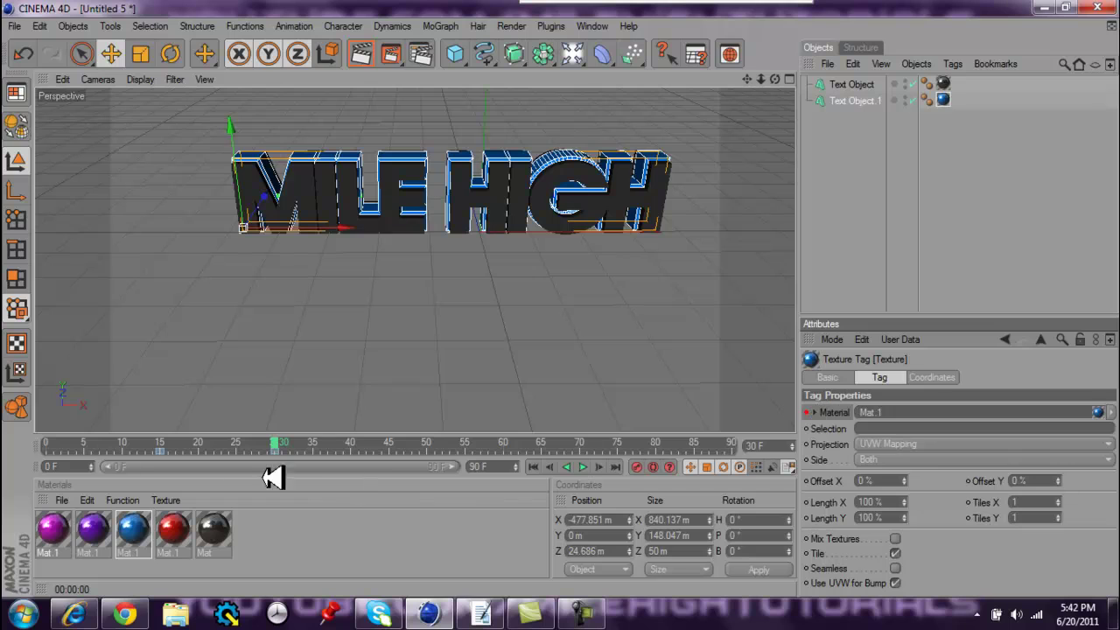
drag(138, 497, 194, 522)
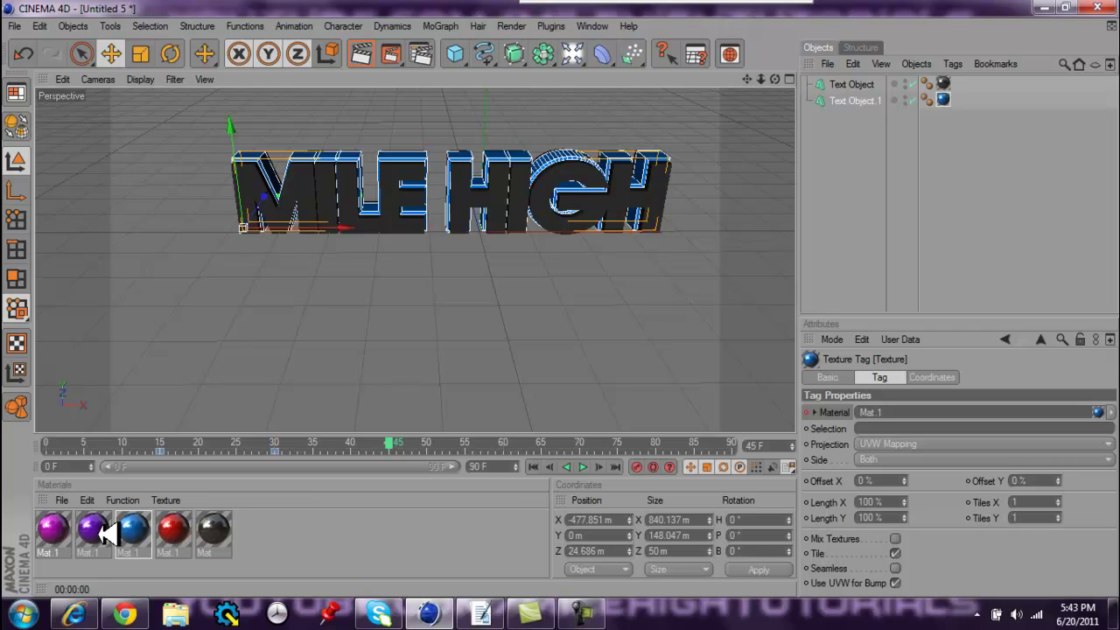
drag(102, 529, 927, 416)
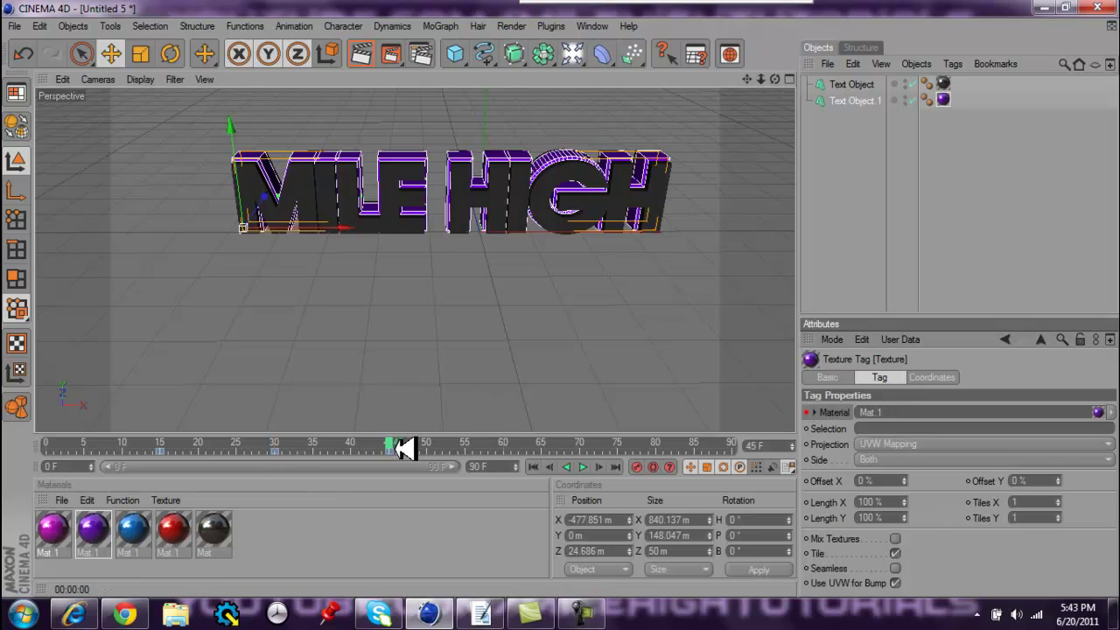
Swap the texture tag's material on Text Object.1 to magenta at frame 60 and keyframe it.
click(48, 525)
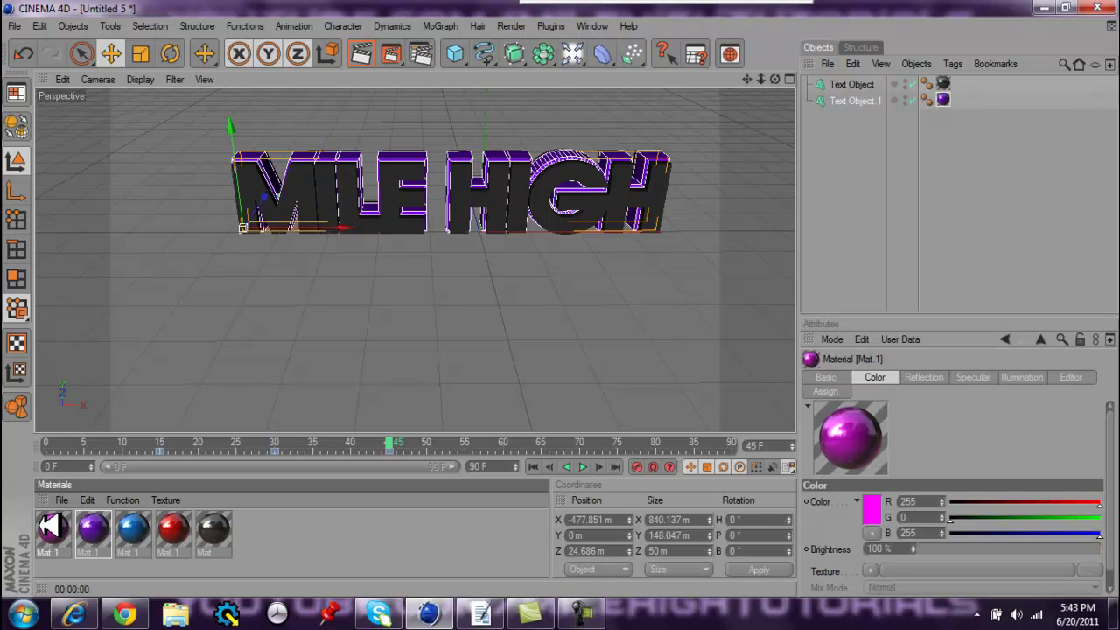
click(508, 443)
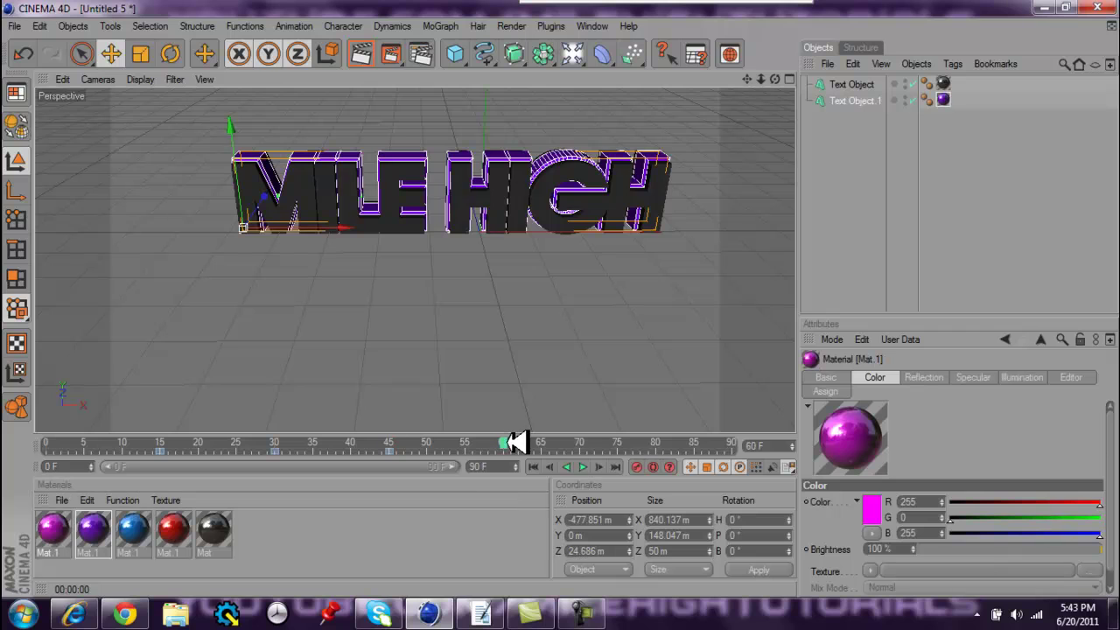
click(955, 99)
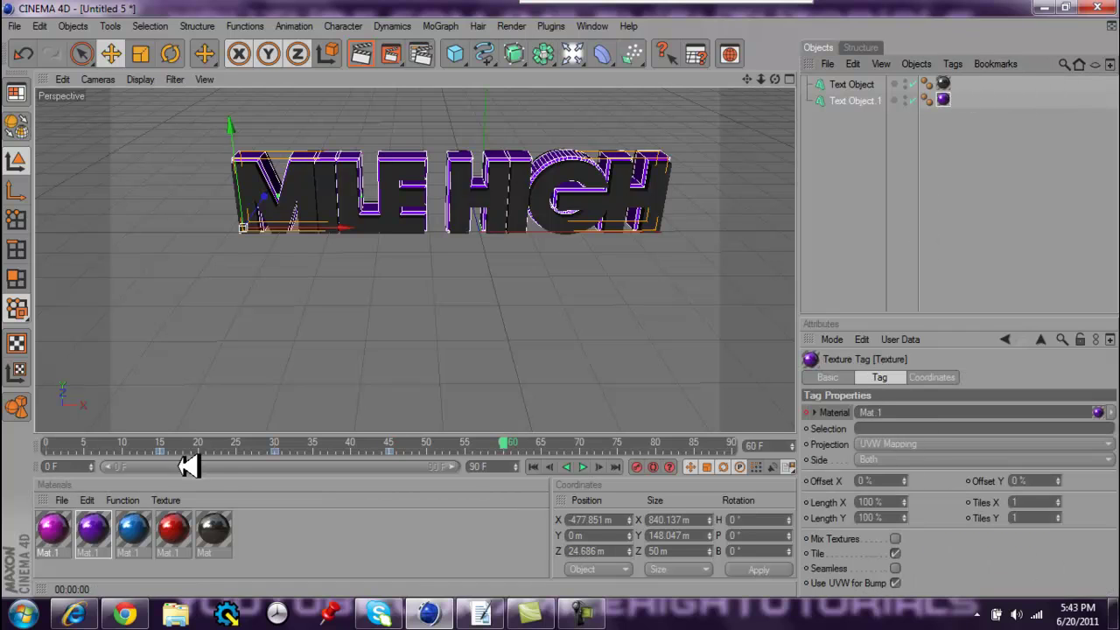
drag(60, 535, 881, 413)
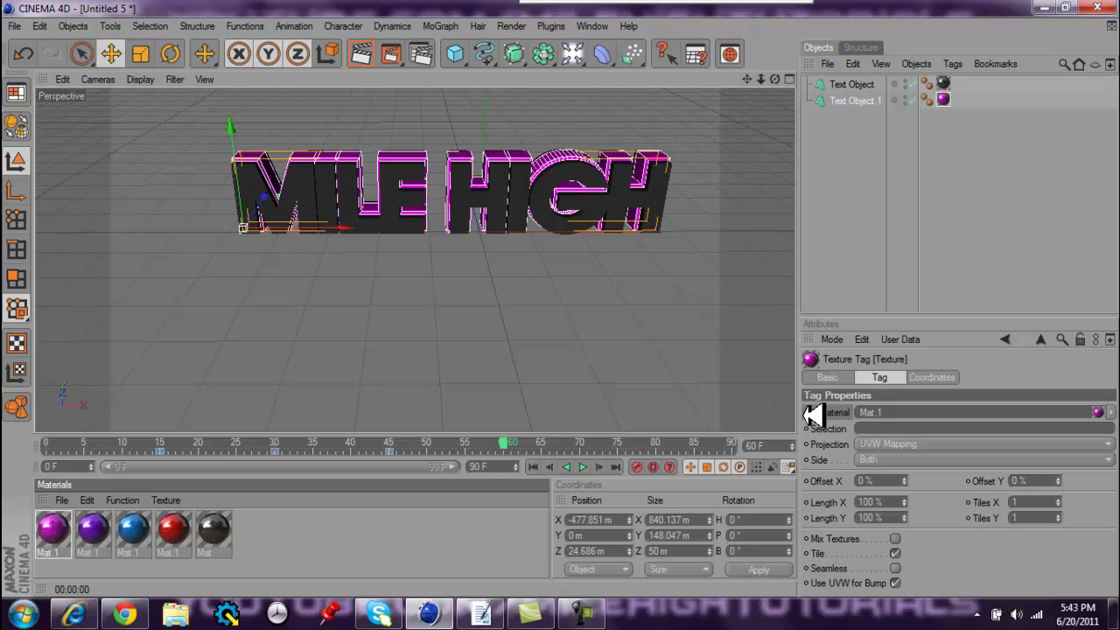
click(814, 413)
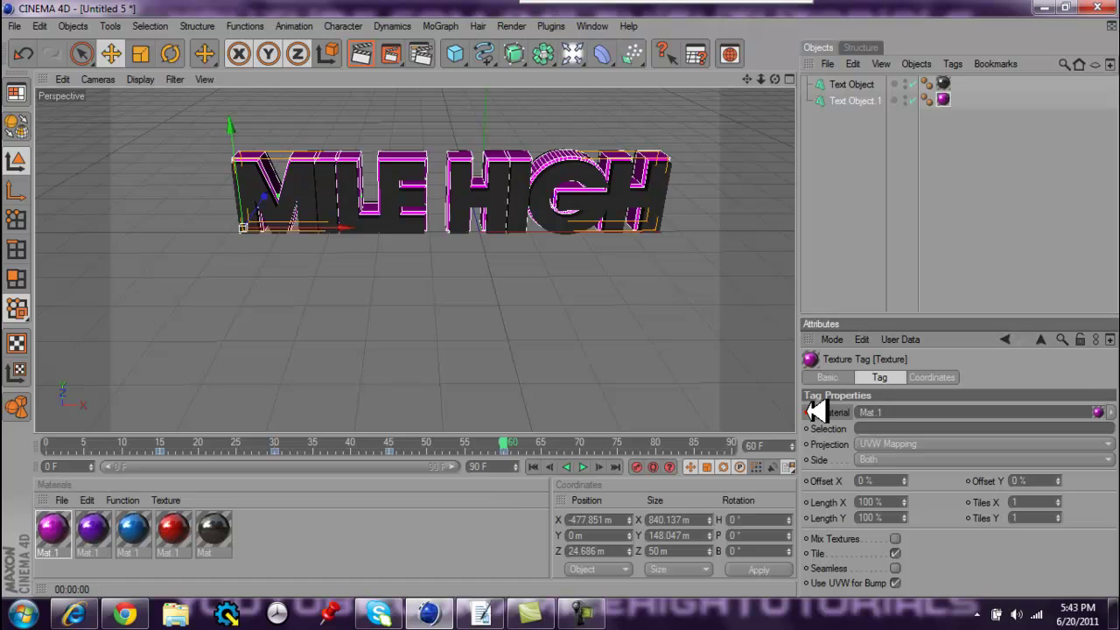
Play the animation from the start, stop it at frame 22, and preview-render the perspective view to check the colour.
click(535, 465)
click(581, 466)
click(867, 197)
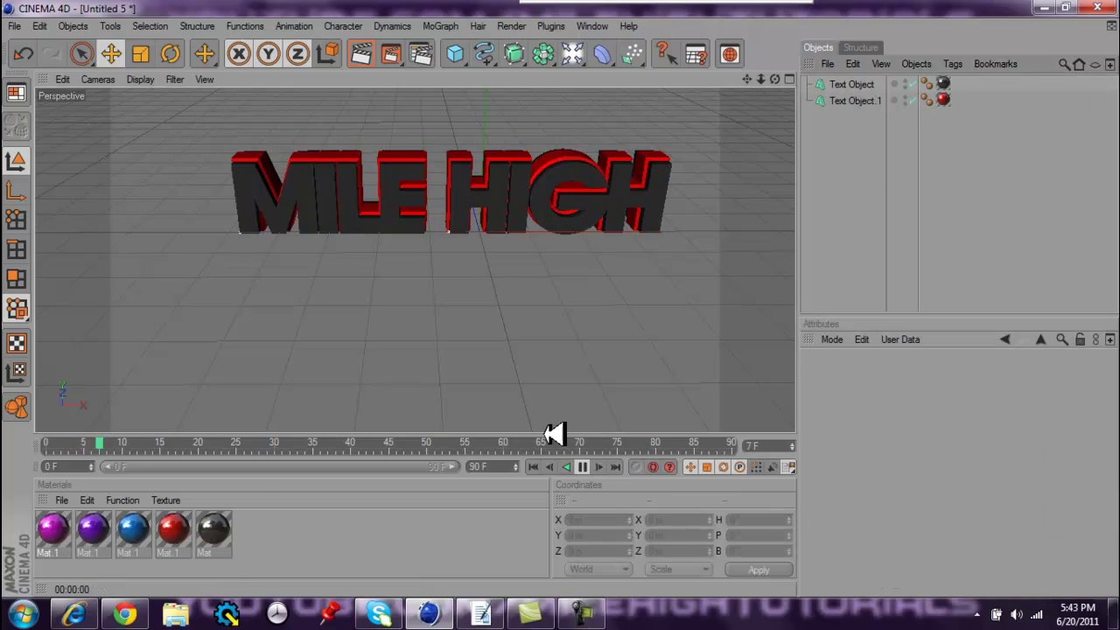
click(582, 466)
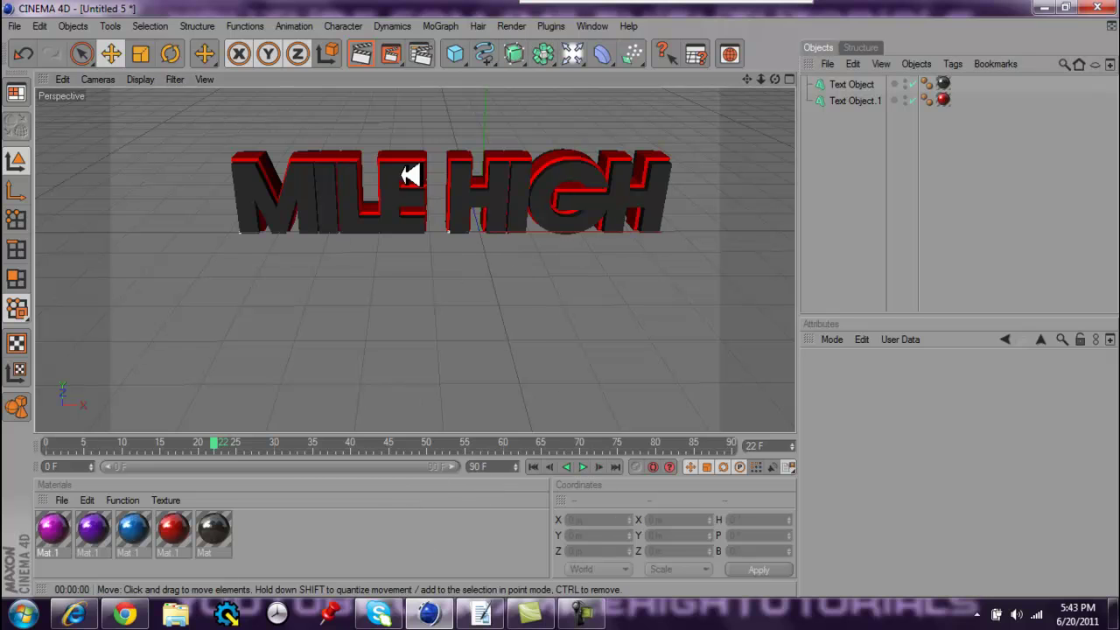
click(362, 54)
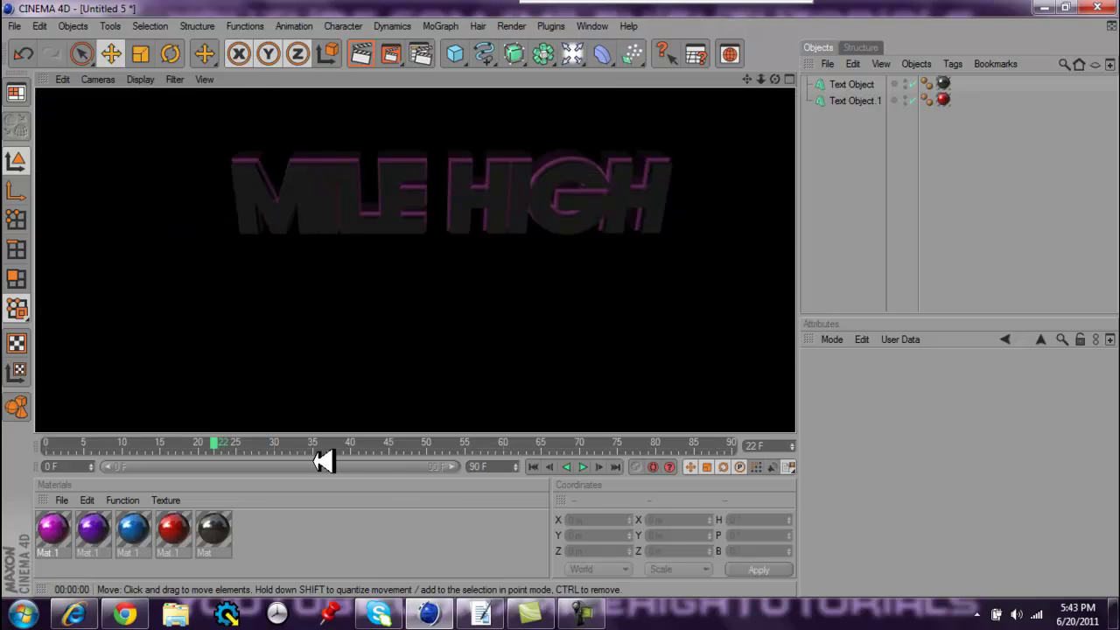
click(369, 154)
drag(347, 212, 327, 213)
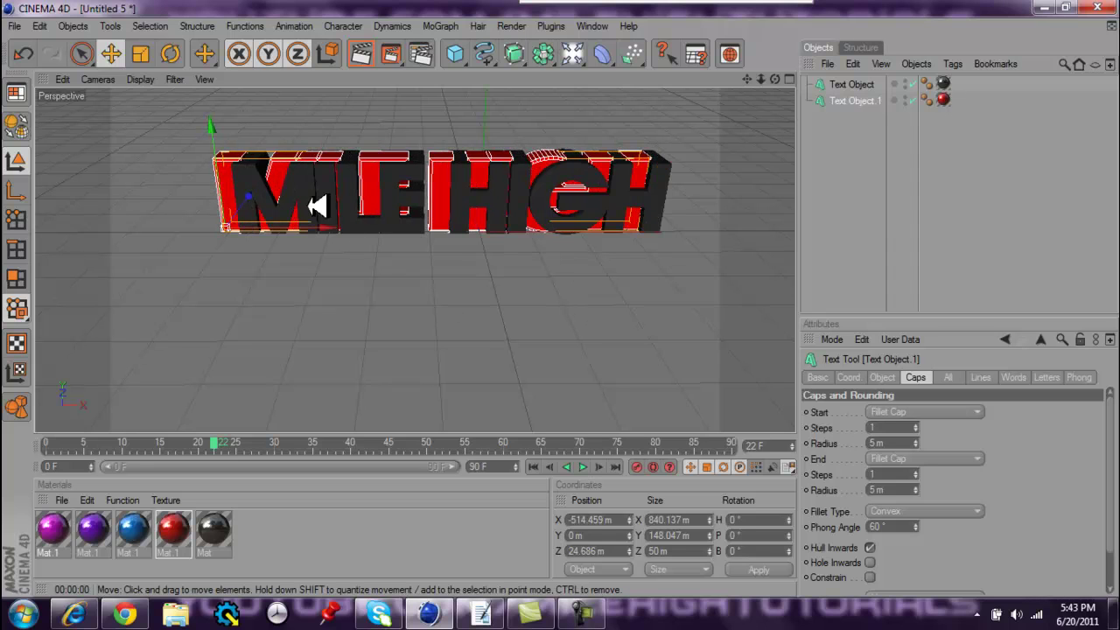
key(ctrl+z)
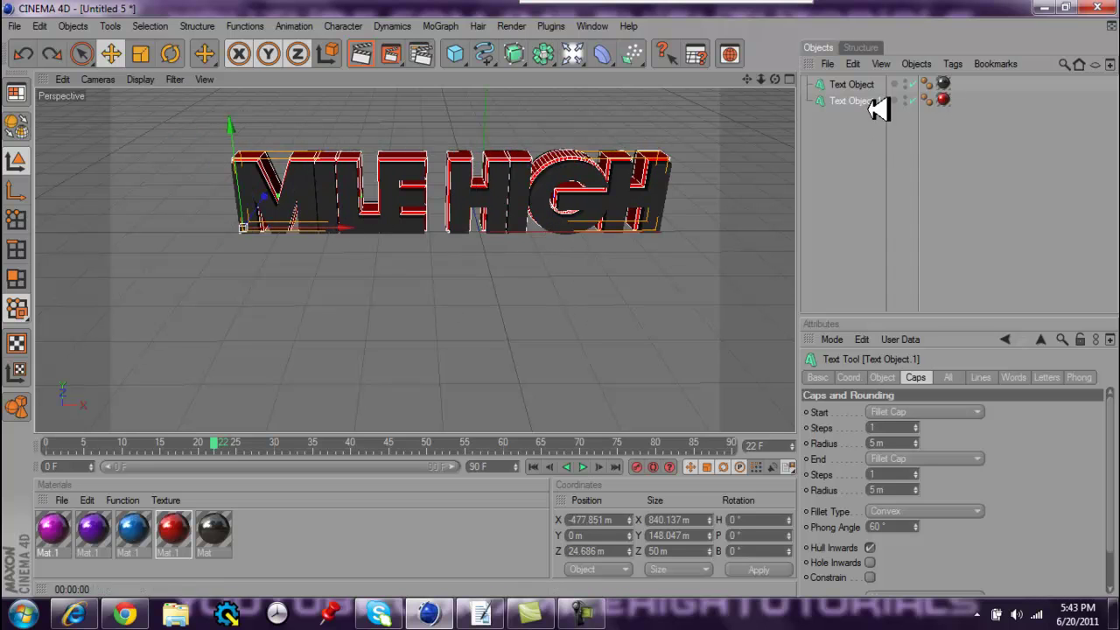
Move both text objects together to about X -520.6 m and Z -198.3 m, and deselect them.
ctrl+click(849, 85)
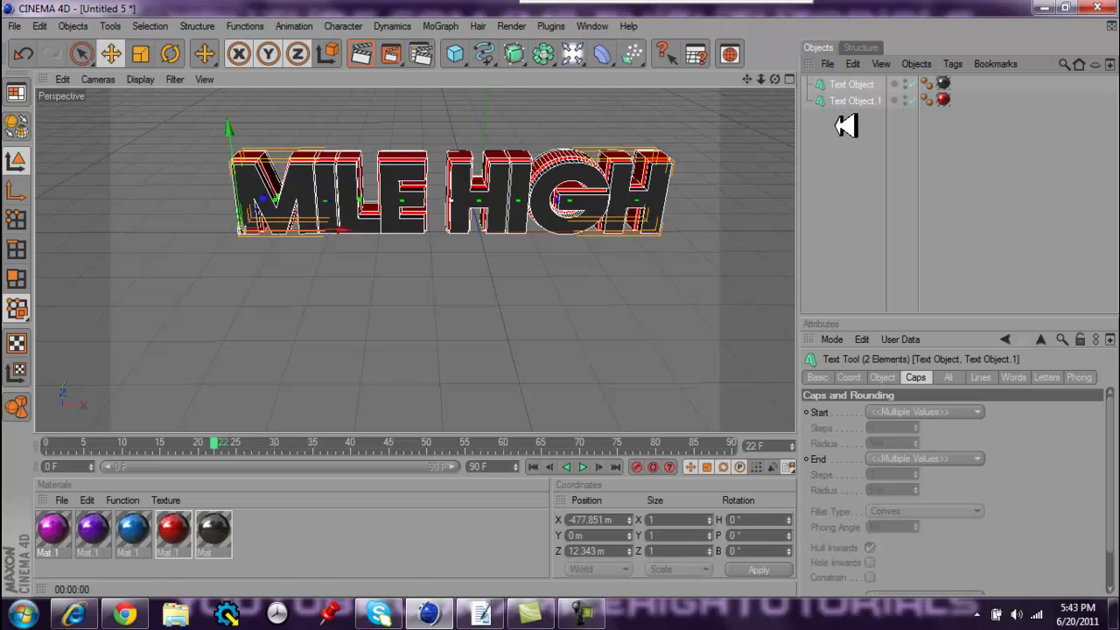
drag(278, 196, 213, 239)
alt+drag(572, 298, 572, 299)
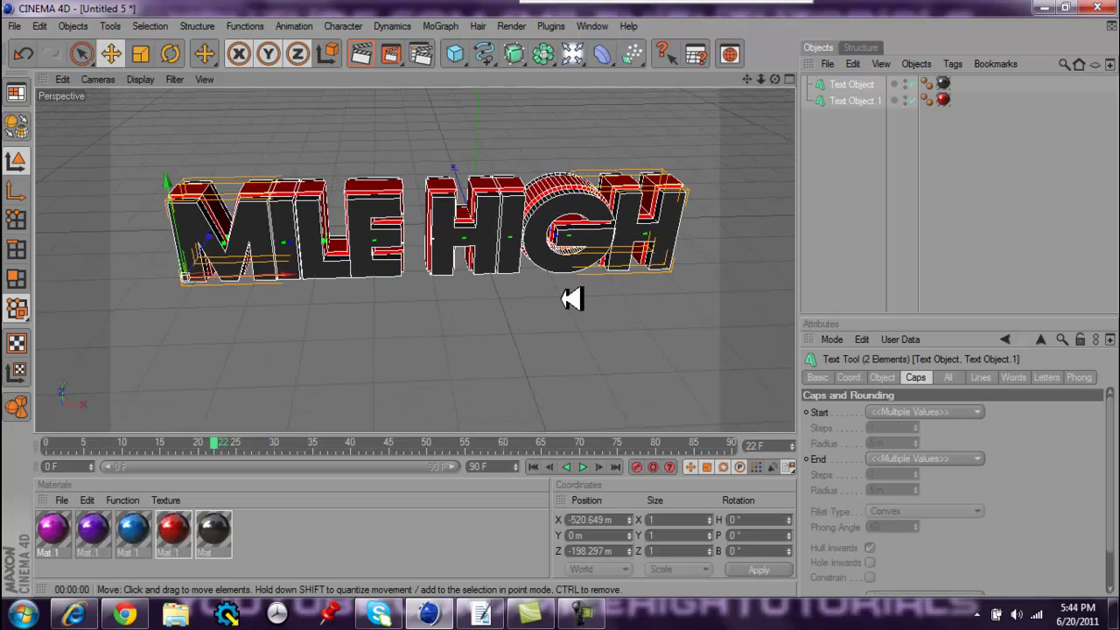
click(570, 297)
Add a plane, stretch it to about 2063 m wide and 1250 m high, and raise it to about Y 405 m.
click(458, 53)
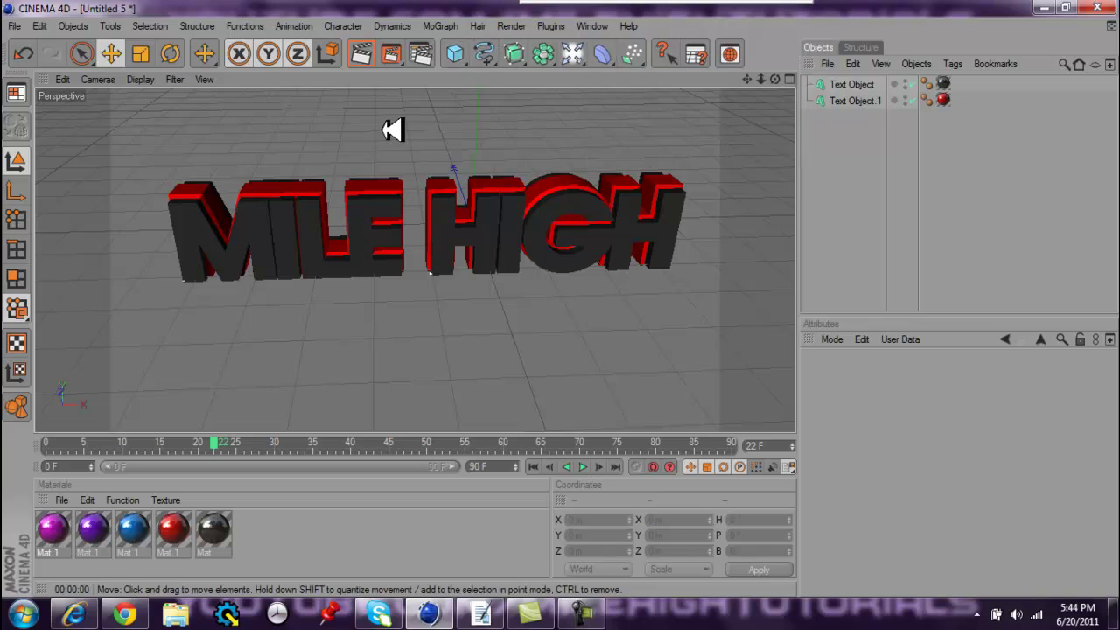
click(458, 53)
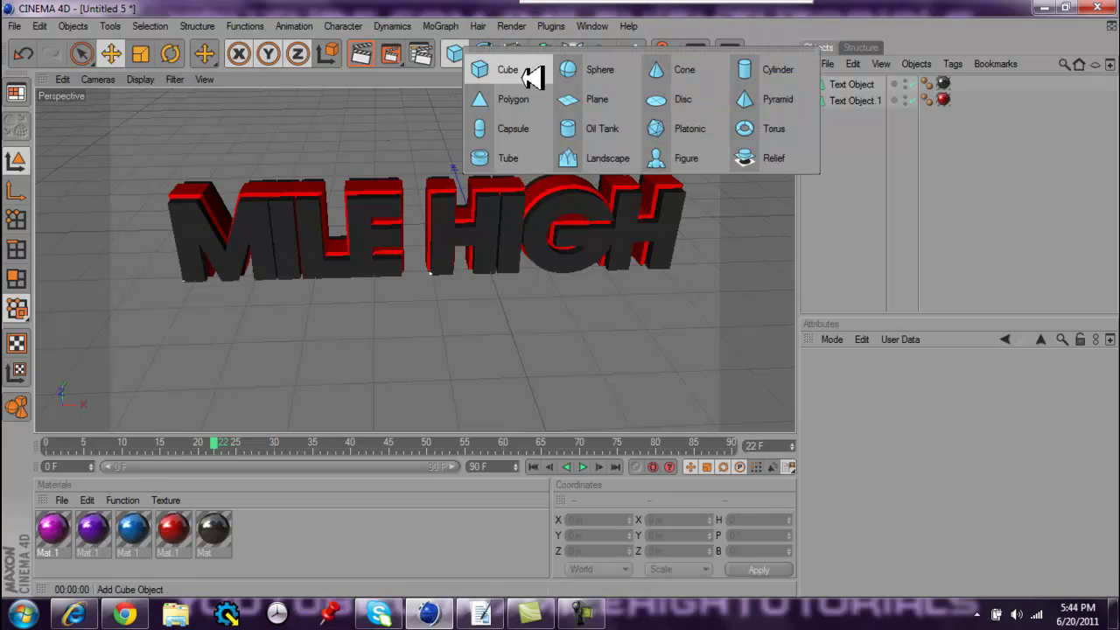
click(635, 101)
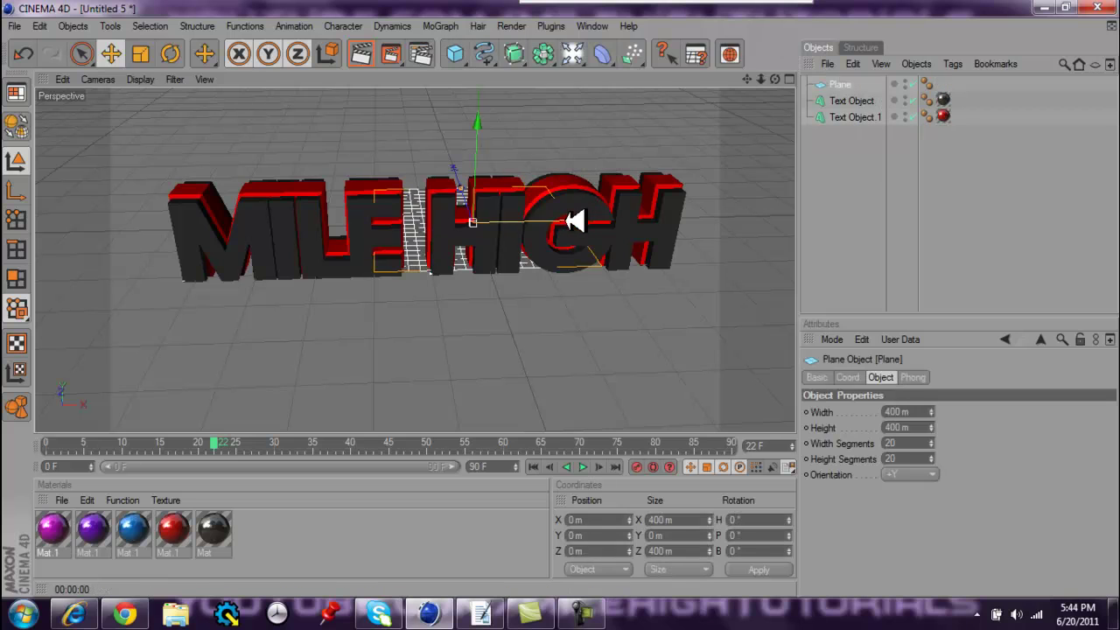
drag(563, 300, 597, 220)
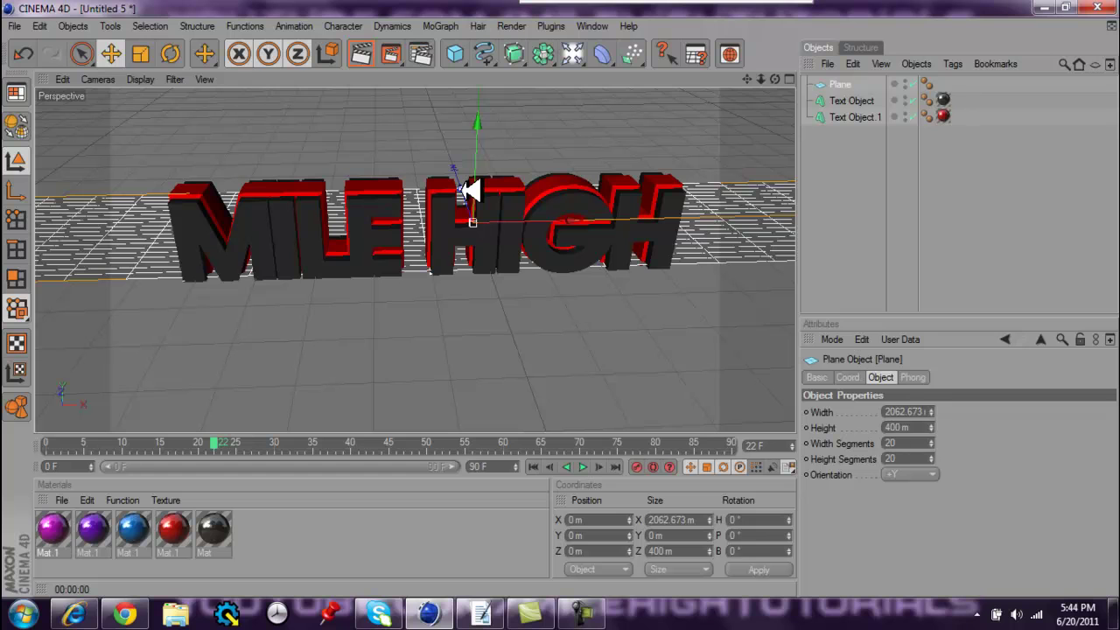
drag(464, 190, 571, 298)
drag(487, 132, 571, 298)
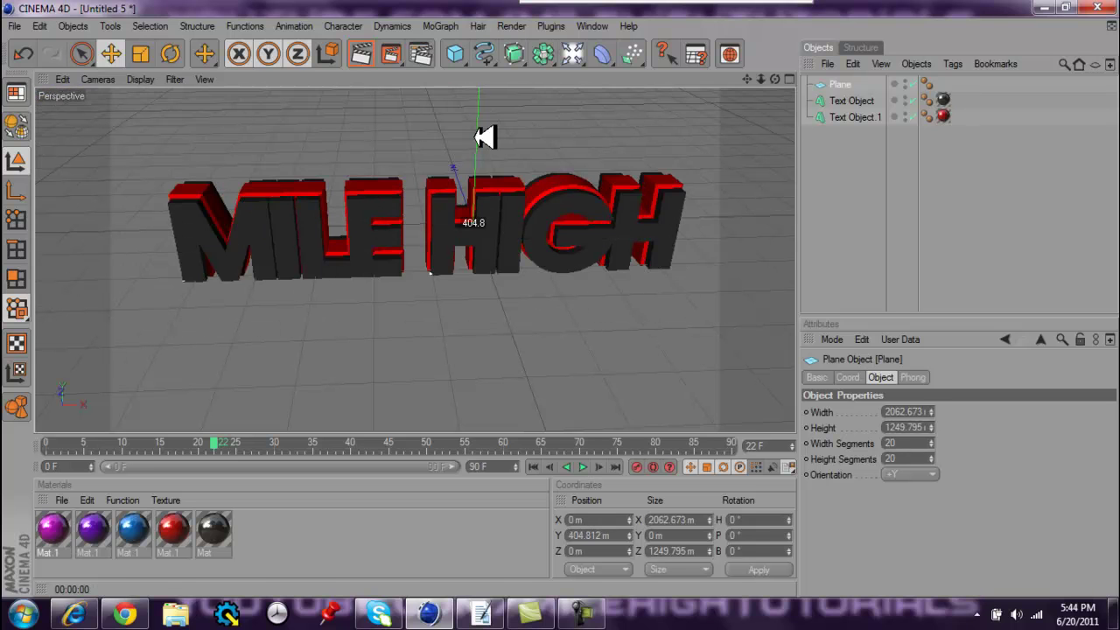
drag(483, 137, 484, 137)
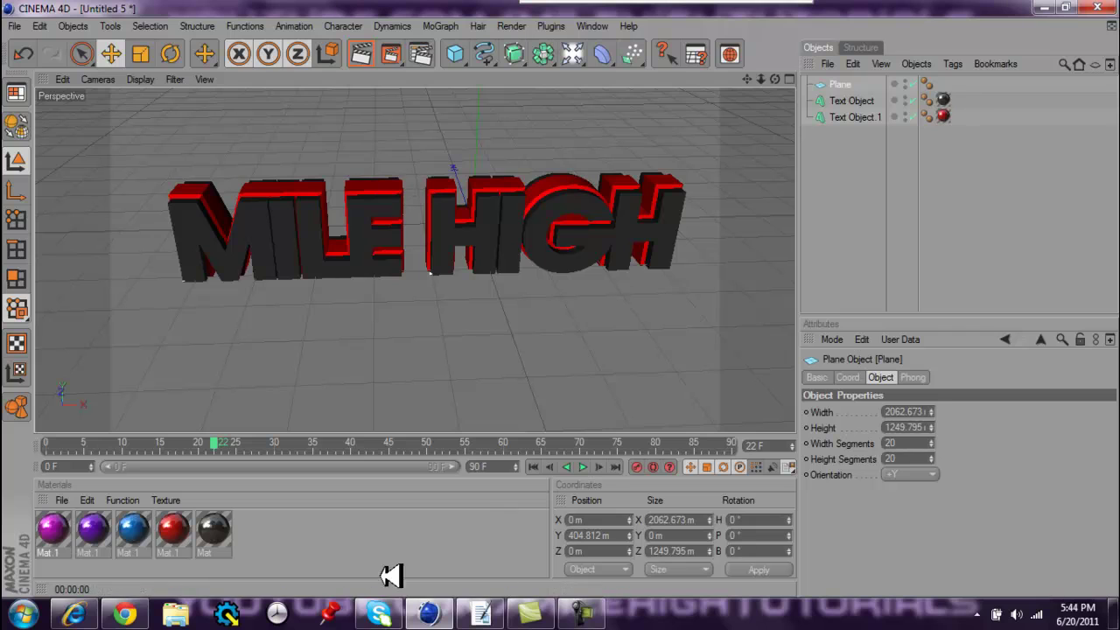
Create a new material with pure white colour and enable its Luminance channel.
click(265, 543)
double_click(265, 543)
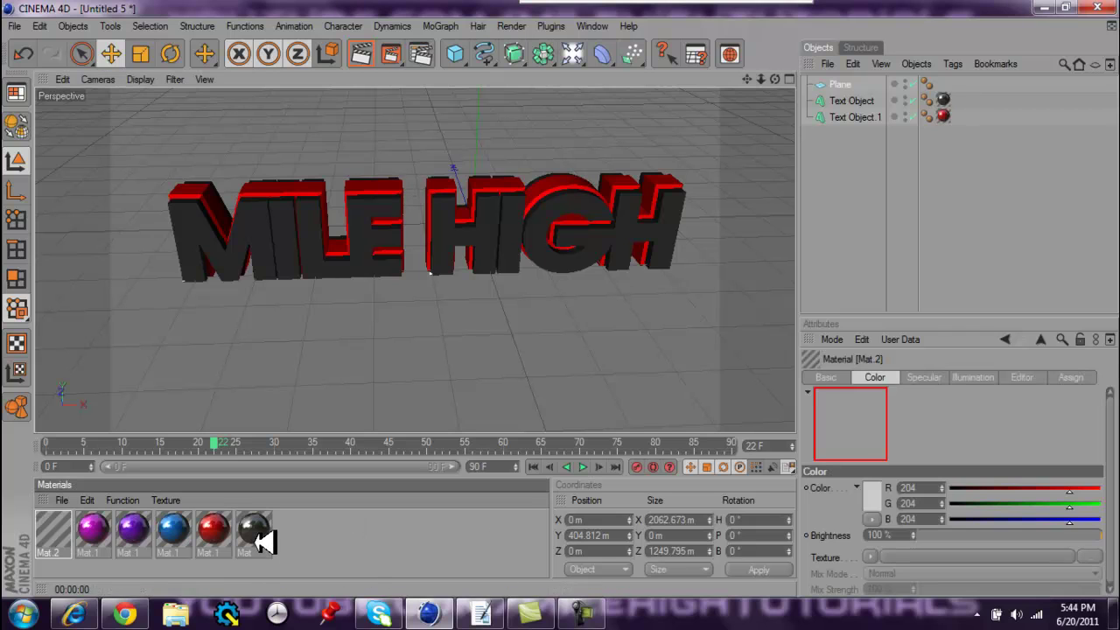
double_click(52, 529)
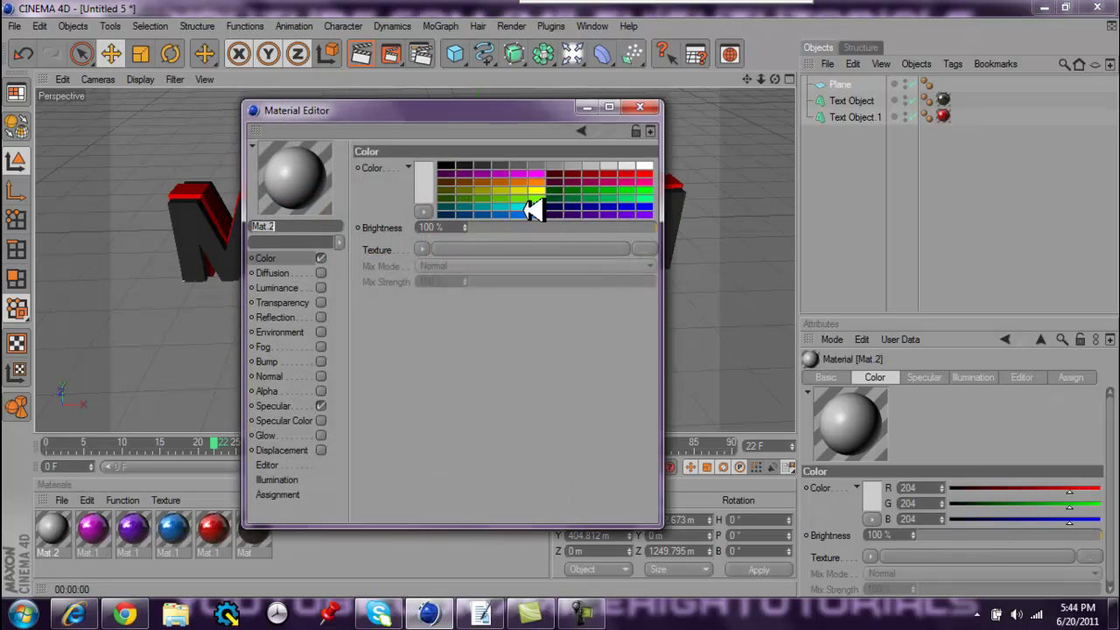
click(645, 167)
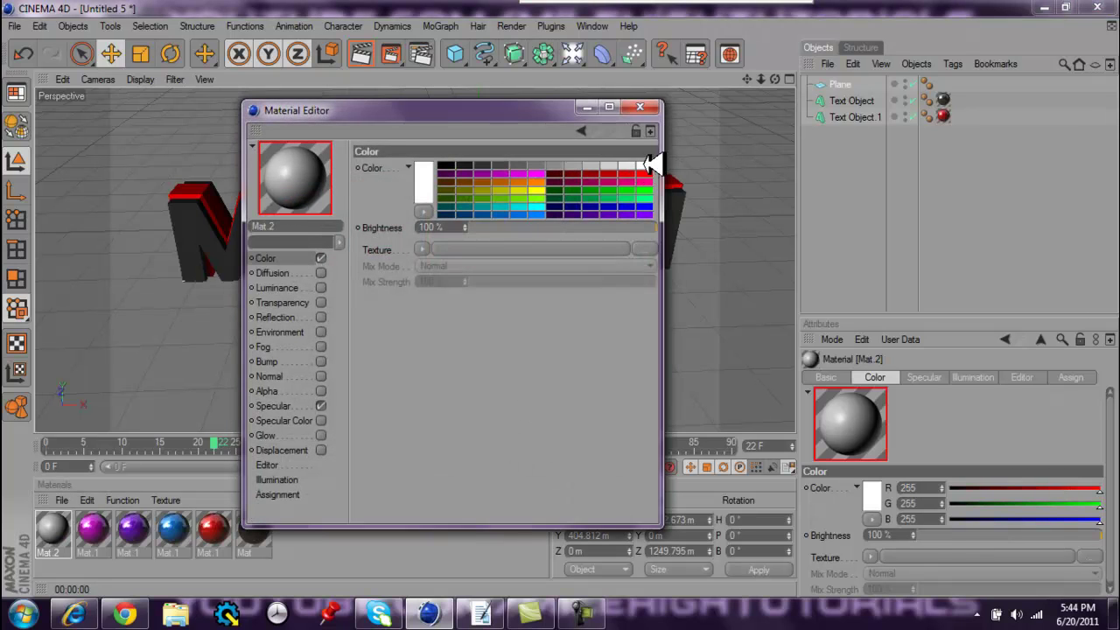
click(322, 287)
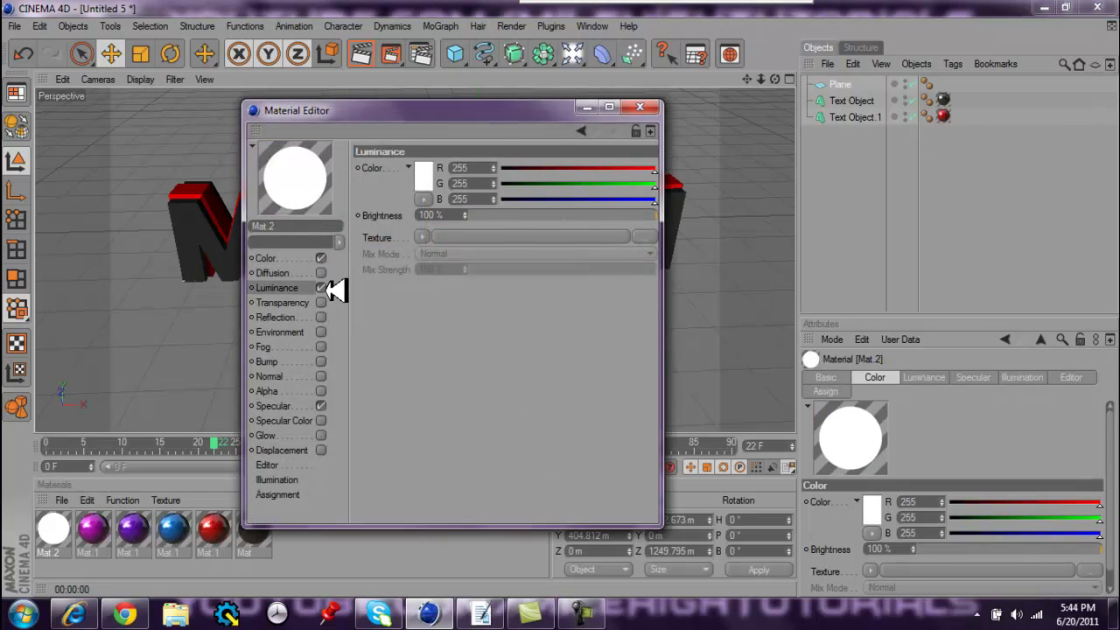
click(640, 106)
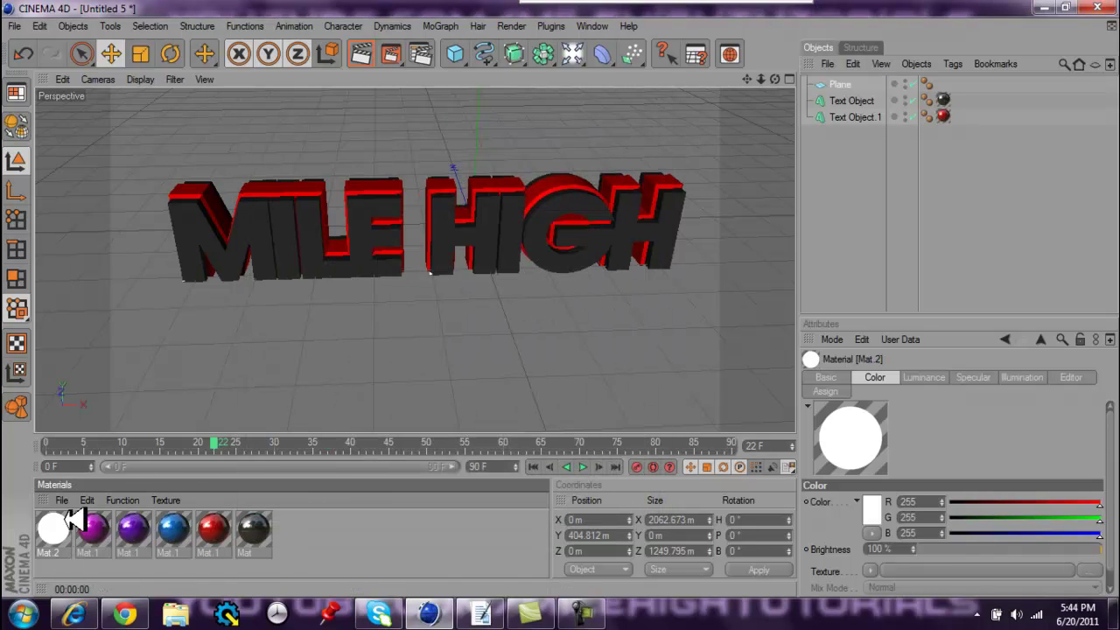
Apply the white luminous material to the overhead plane.
drag(853, 92, 855, 82)
scroll(500, 271, down, 4)
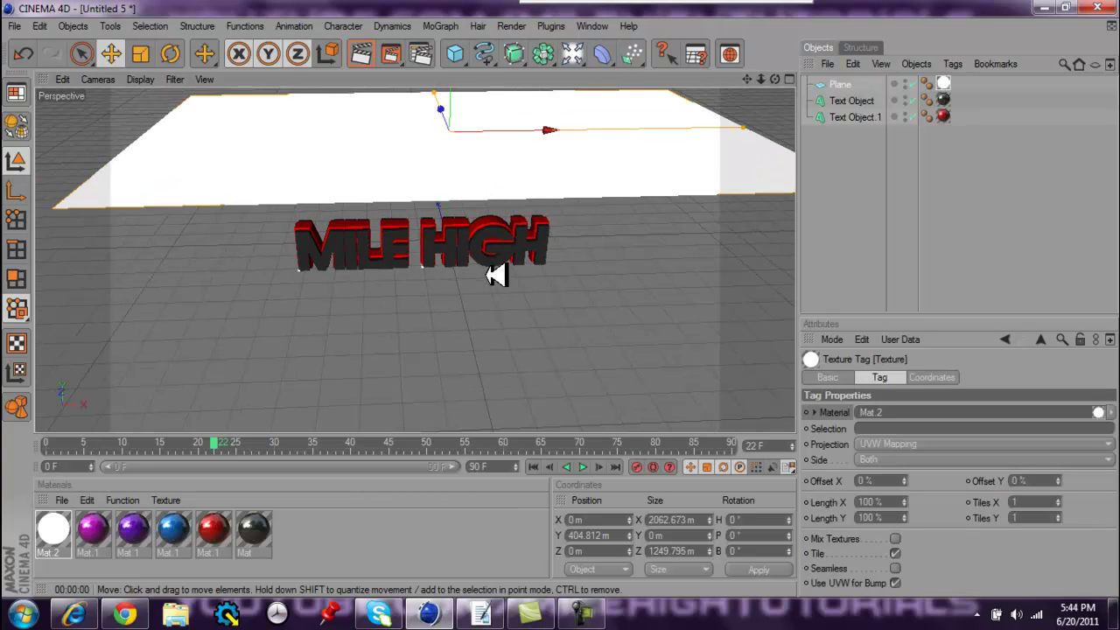
scroll(495, 275, up, 4)
scroll(495, 275, up, 2)
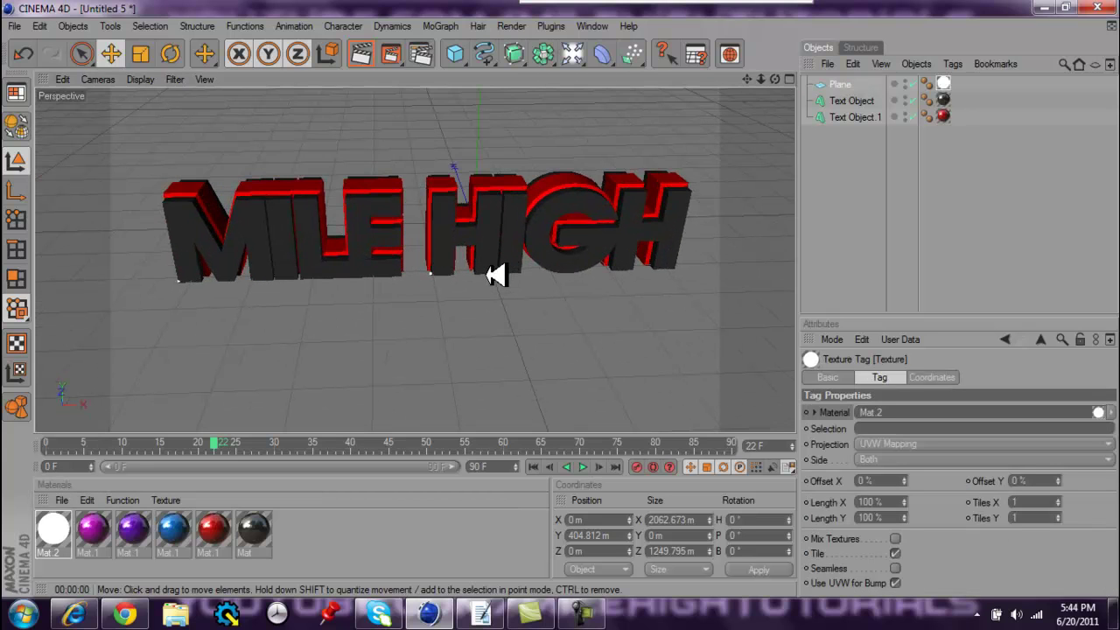
Face the text more squarely, go to frame 20, and preview-render the perspective view to check the plane's reflection.
alt+middle_drag(579, 297, 572, 299)
alt+drag(438, 294, 570, 299)
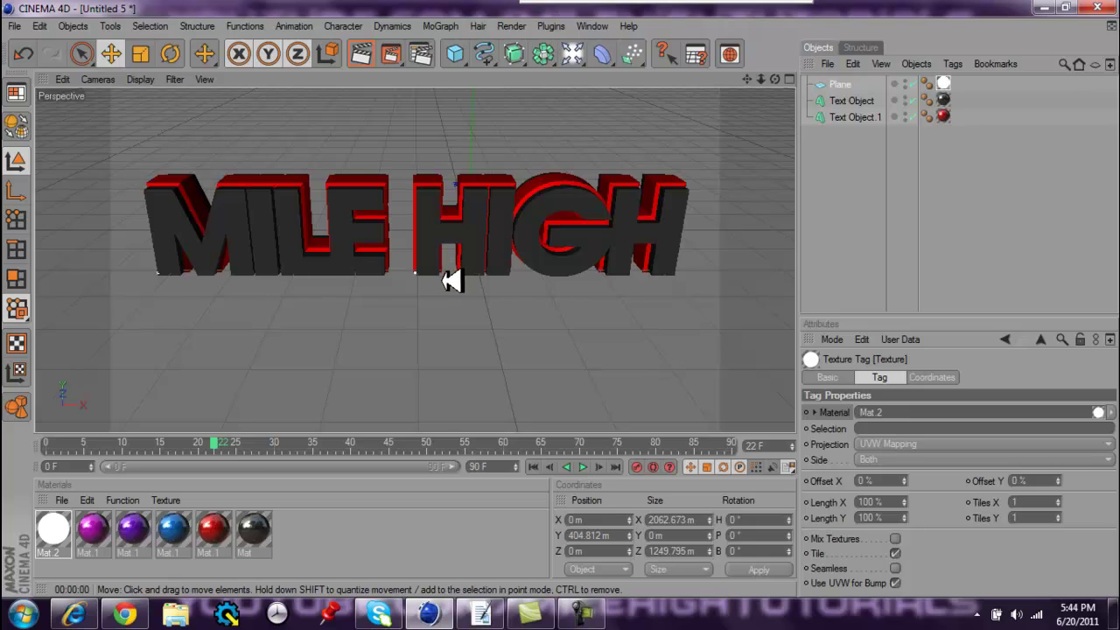
click(201, 441)
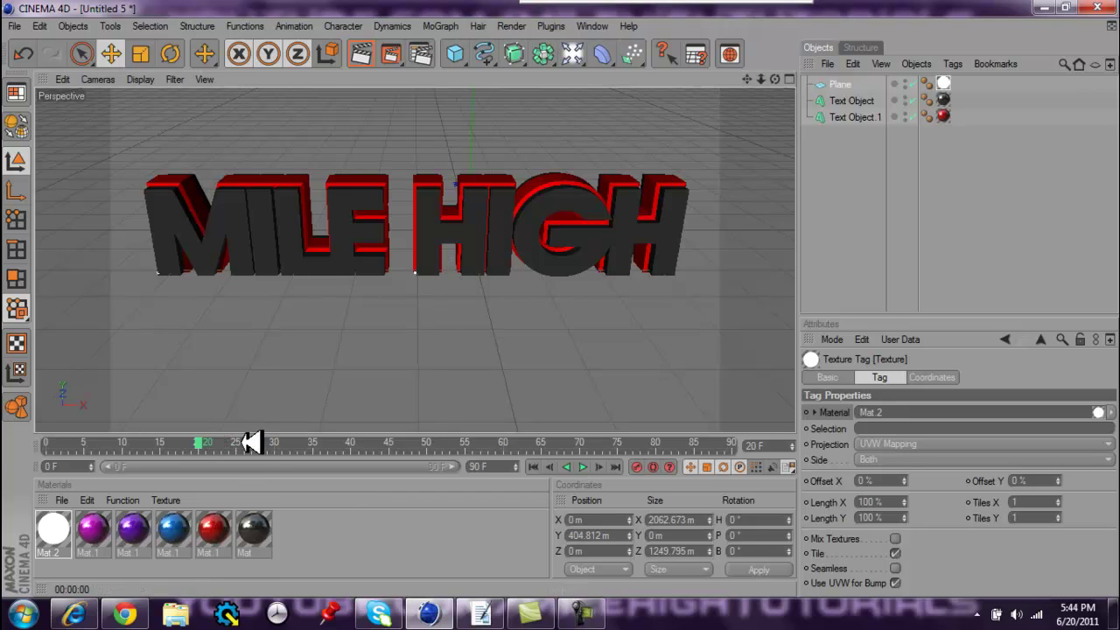
click(201, 441)
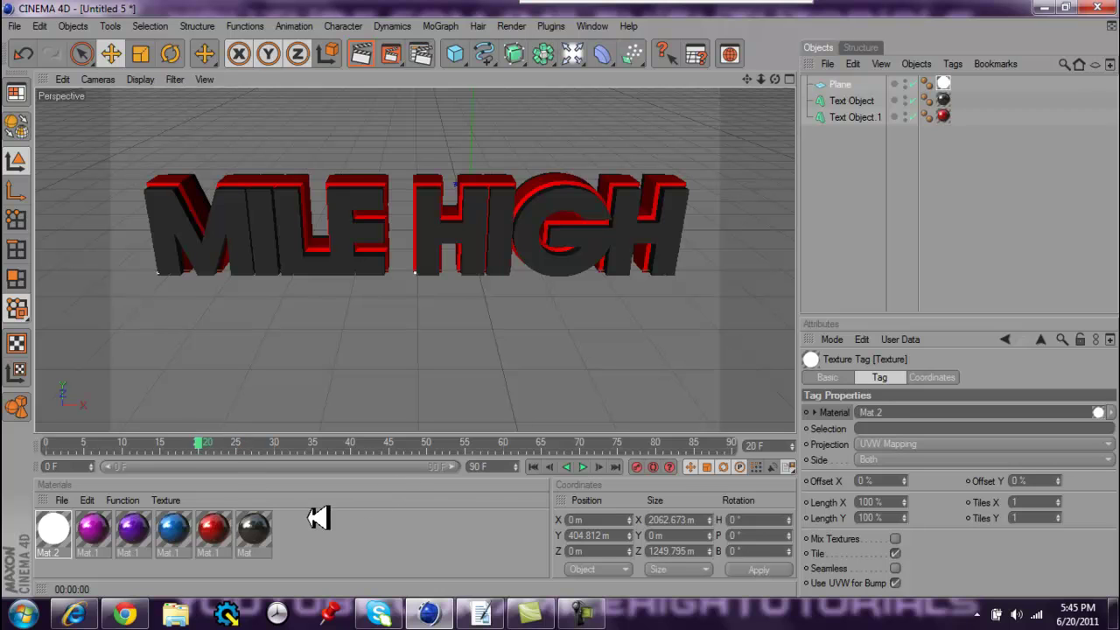
click(362, 53)
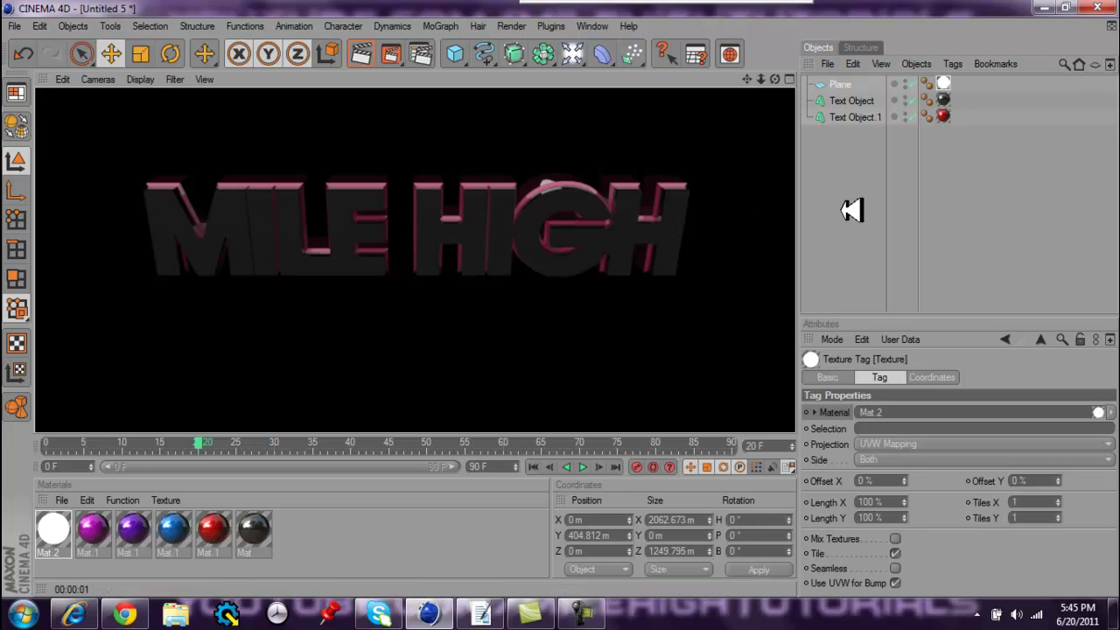
Try a reflection brightness of 83 % on the red material and preview-render the perspective view.
click(213, 525)
double_click(214, 525)
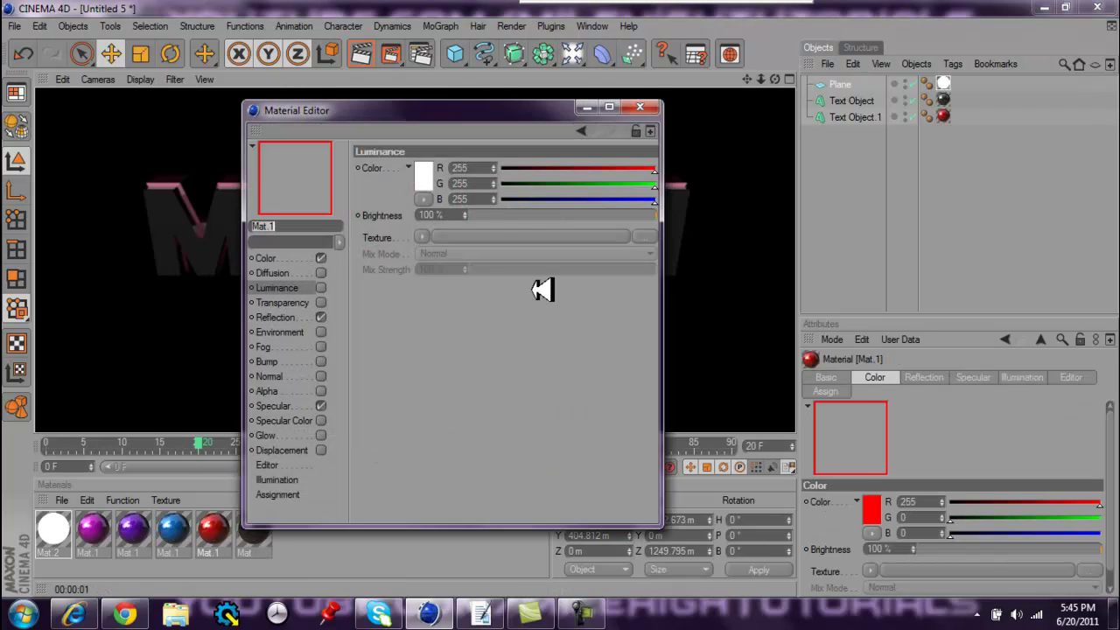
click(278, 316)
drag(618, 227, 626, 227)
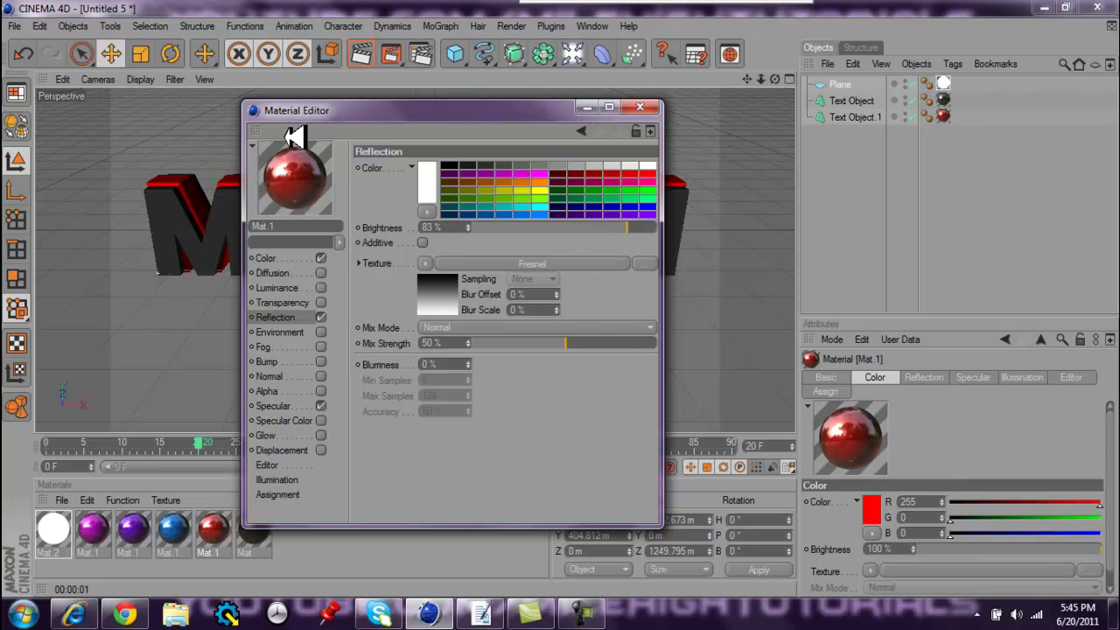
double_click(257, 110)
click(367, 43)
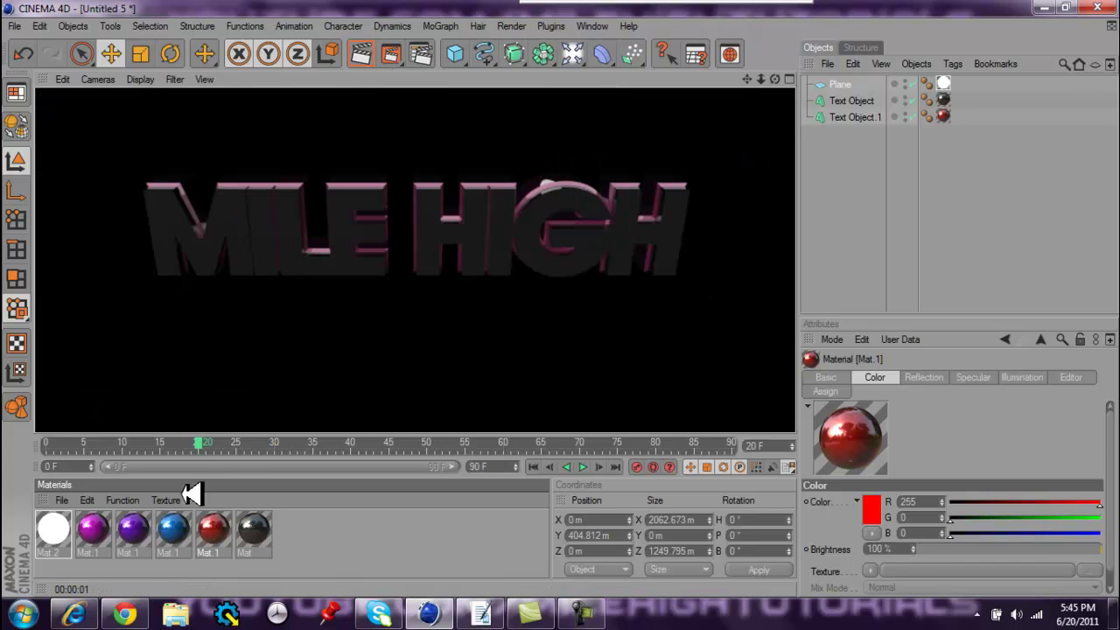
Set the red material's reflection brightness to 20 % and preview-render the perspective view.
double_click(224, 524)
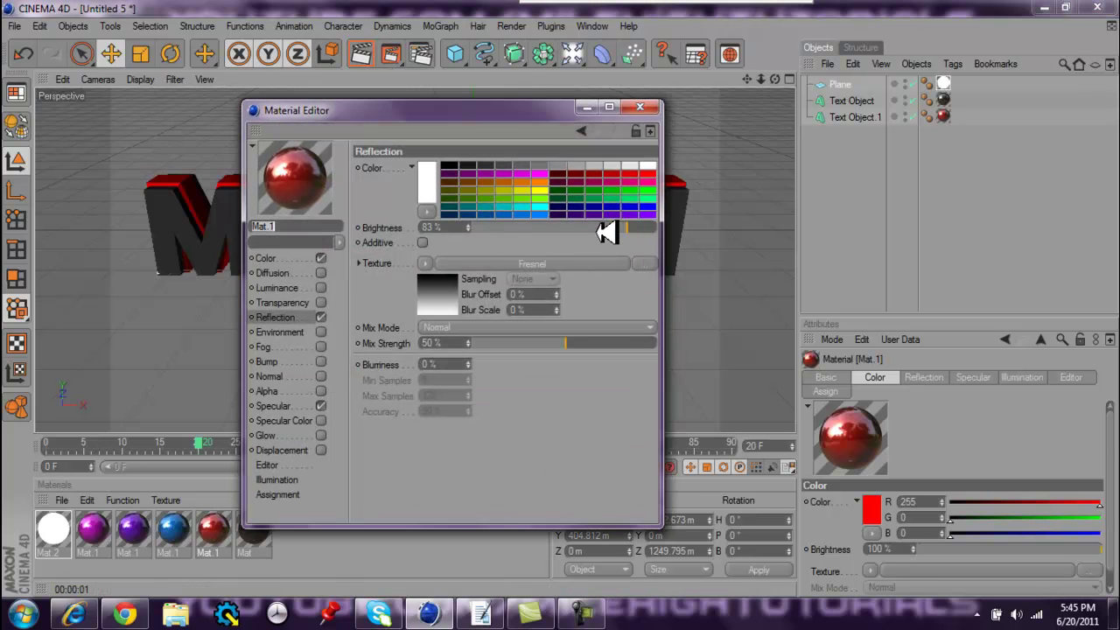
drag(553, 233, 514, 233)
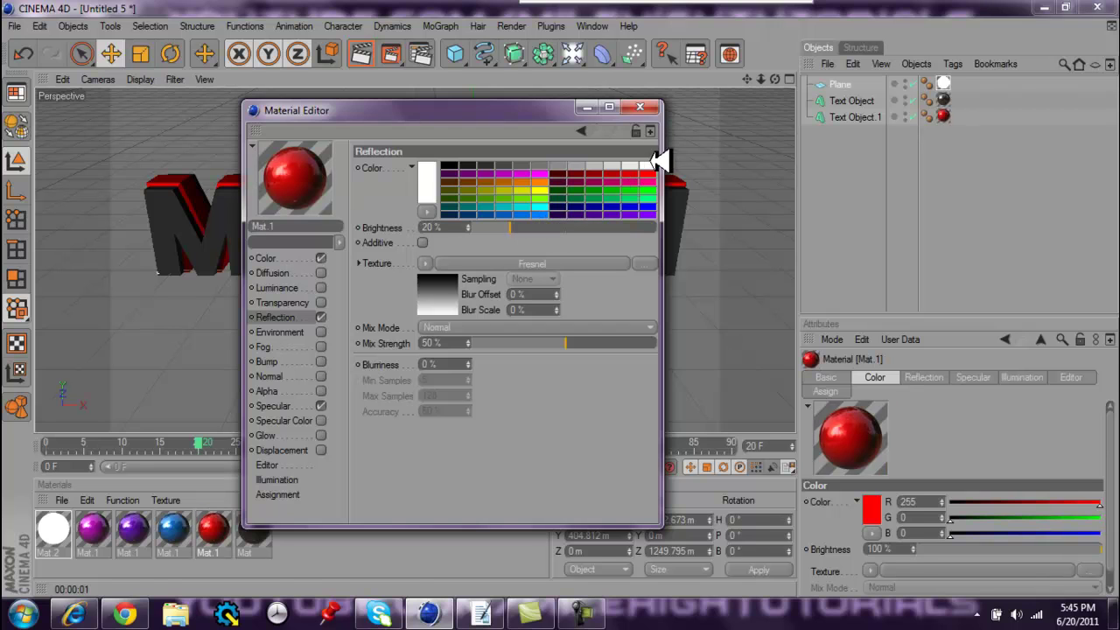
click(639, 107)
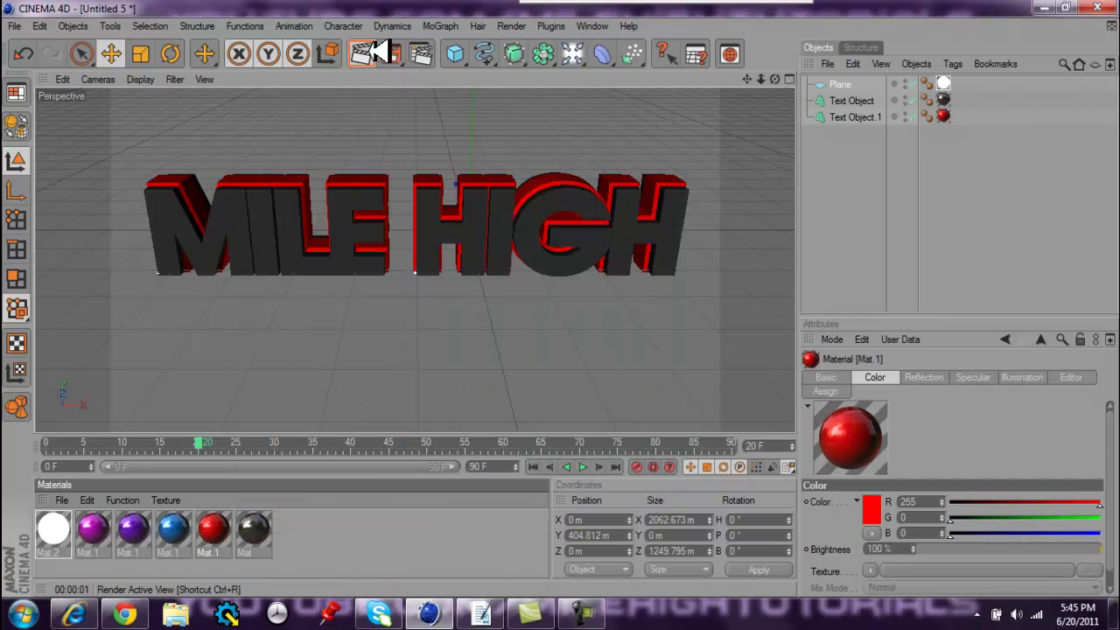
click(376, 52)
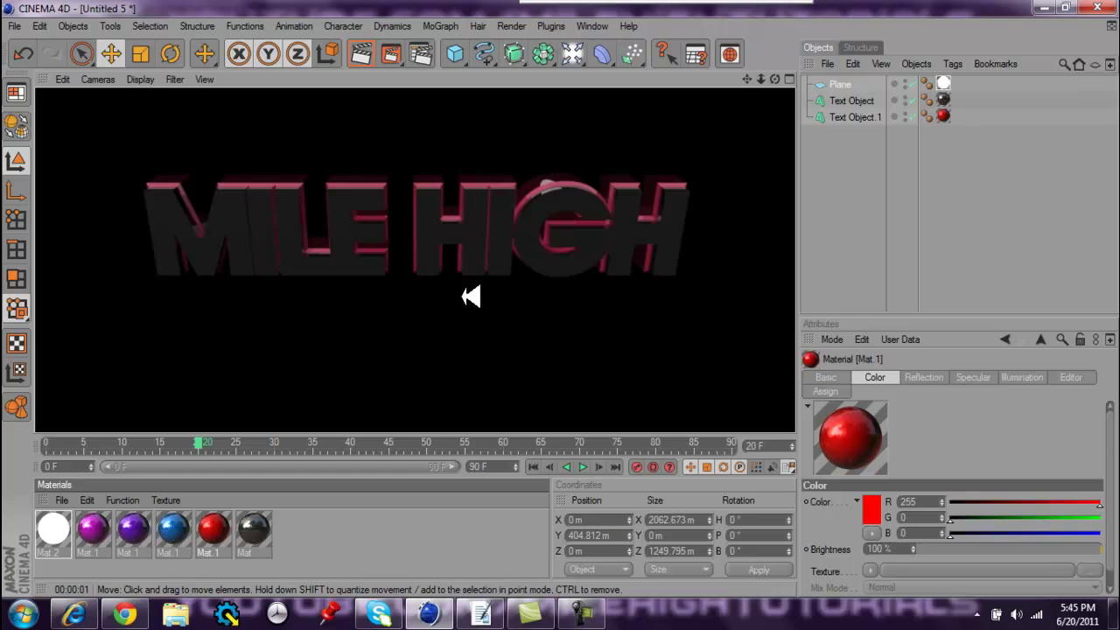
click(84, 614)
click(93, 614)
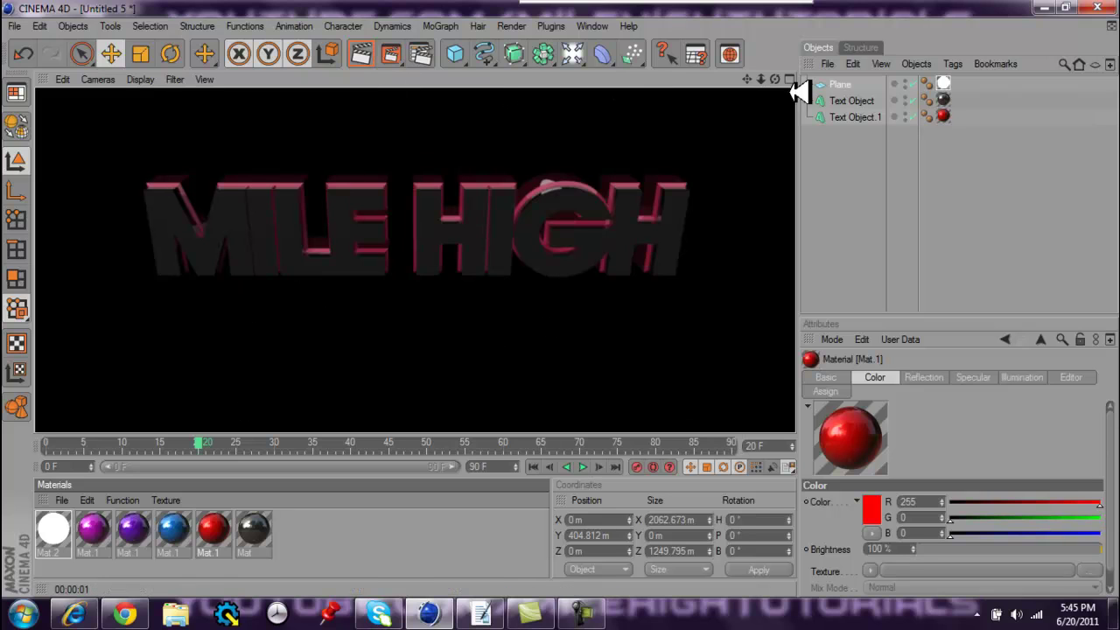
click(854, 201)
click(840, 85)
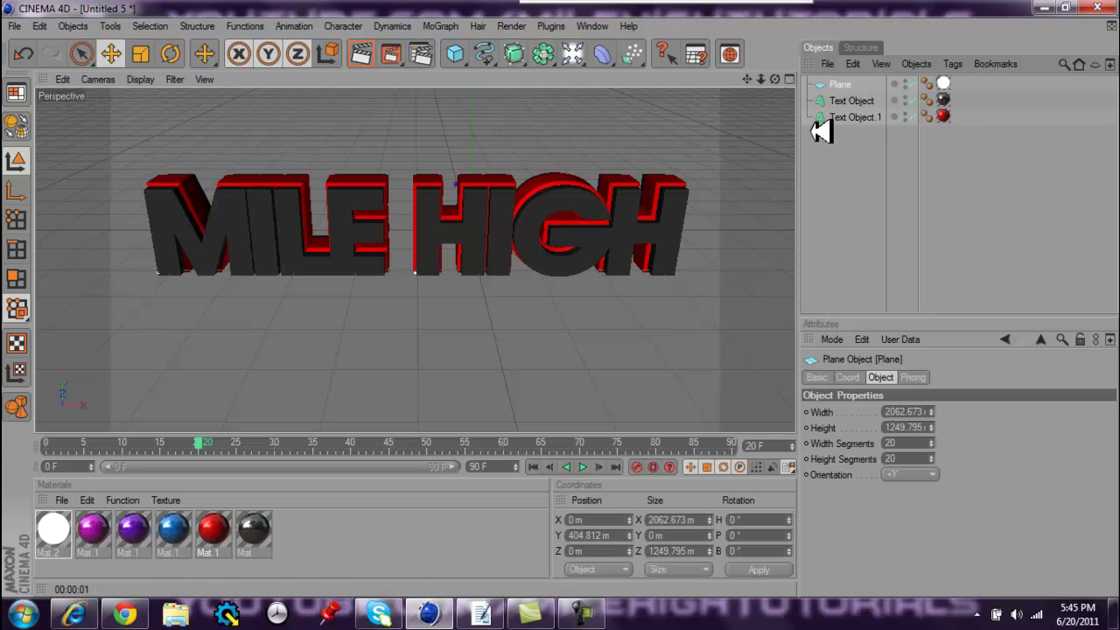
Add a second plane at the origin as a floor and stretch it to about 7400 m wide and 6636 m high.
click(469, 60)
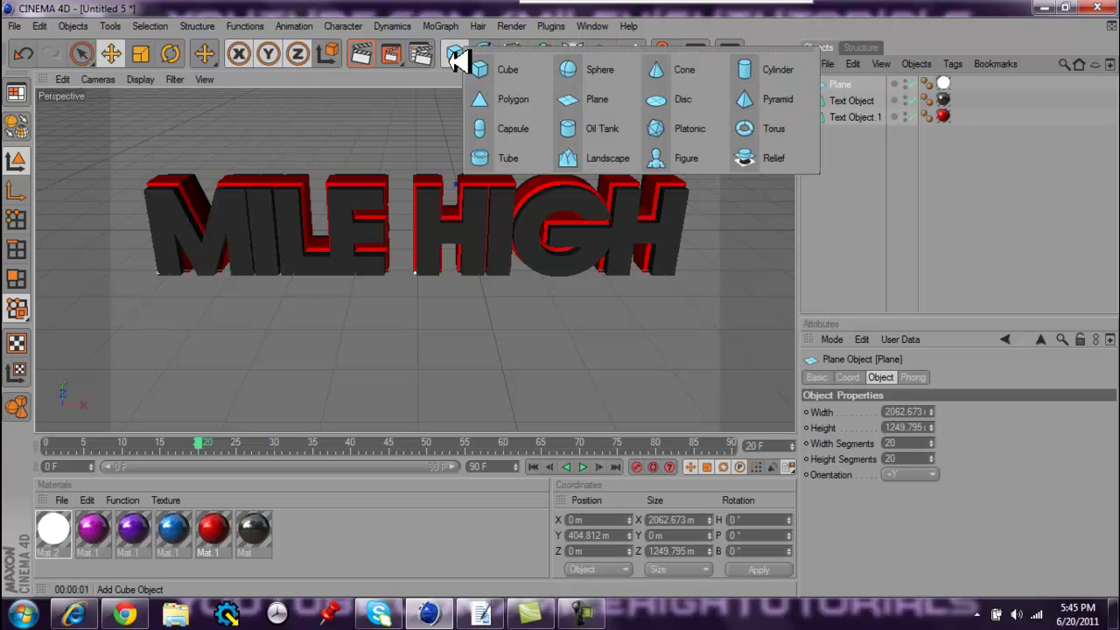
click(628, 97)
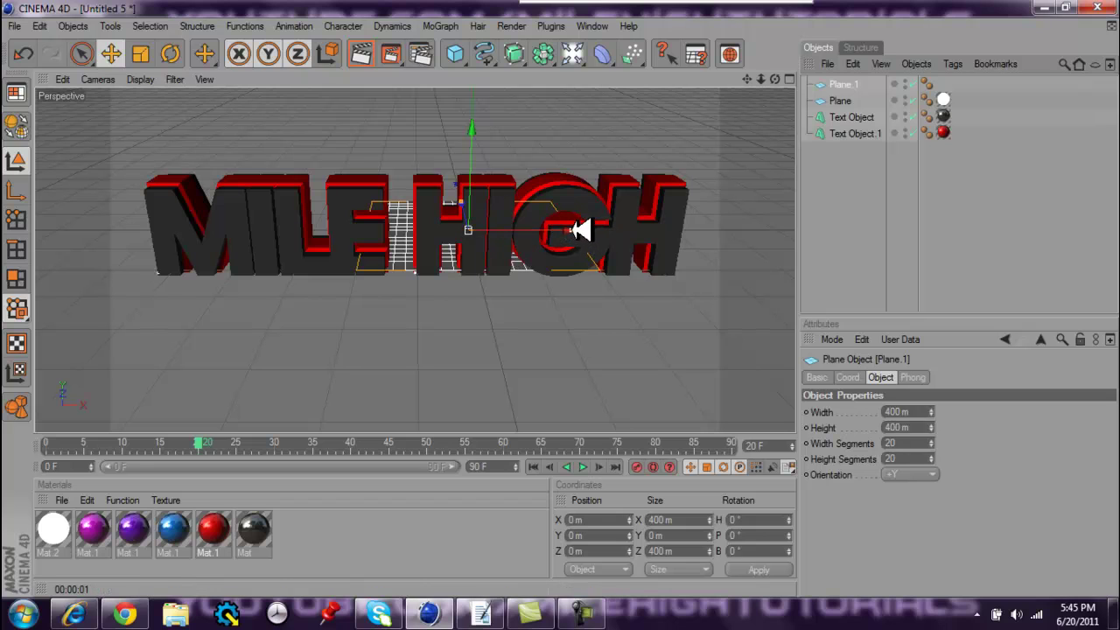
drag(581, 229, 570, 300)
drag(471, 200, 571, 298)
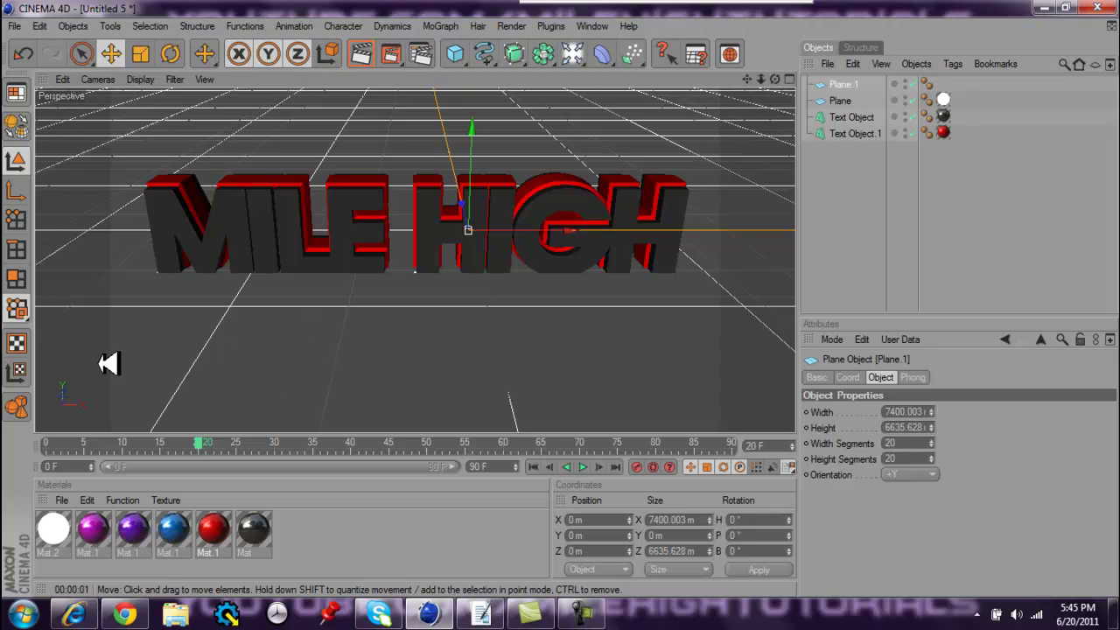
Create another new material and set its colour to pure black.
click(338, 543)
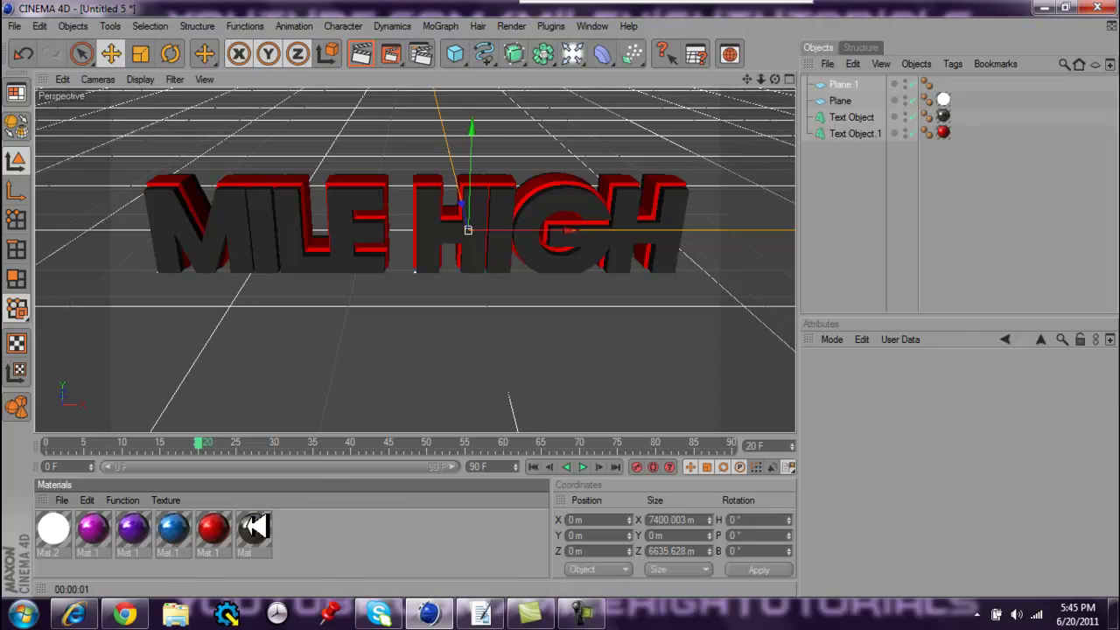
double_click(320, 545)
double_click(66, 525)
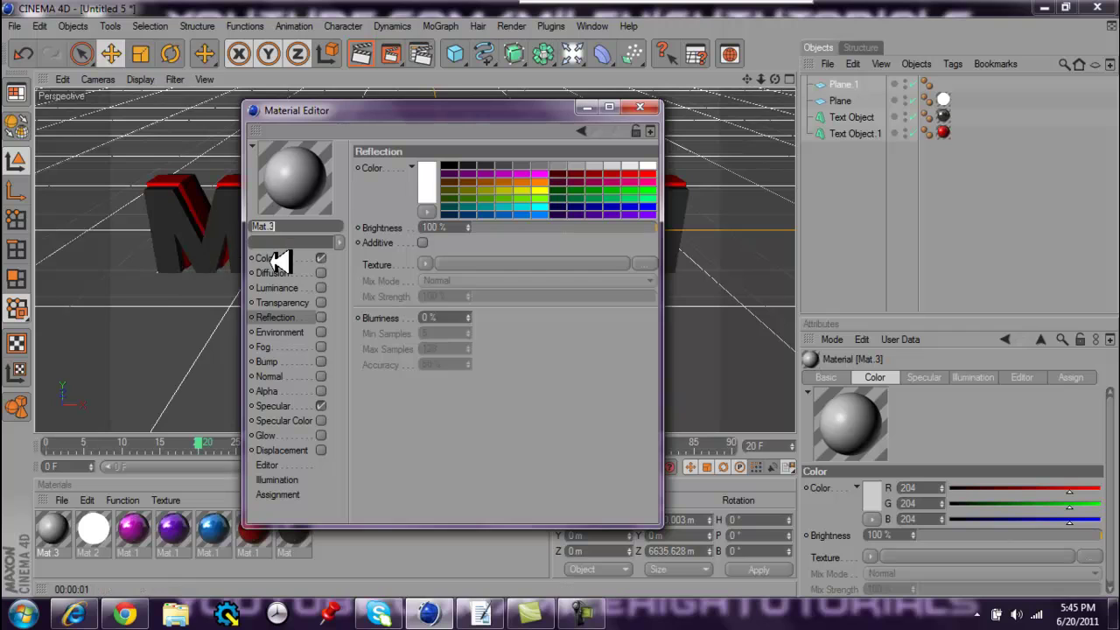
click(275, 258)
click(472, 163)
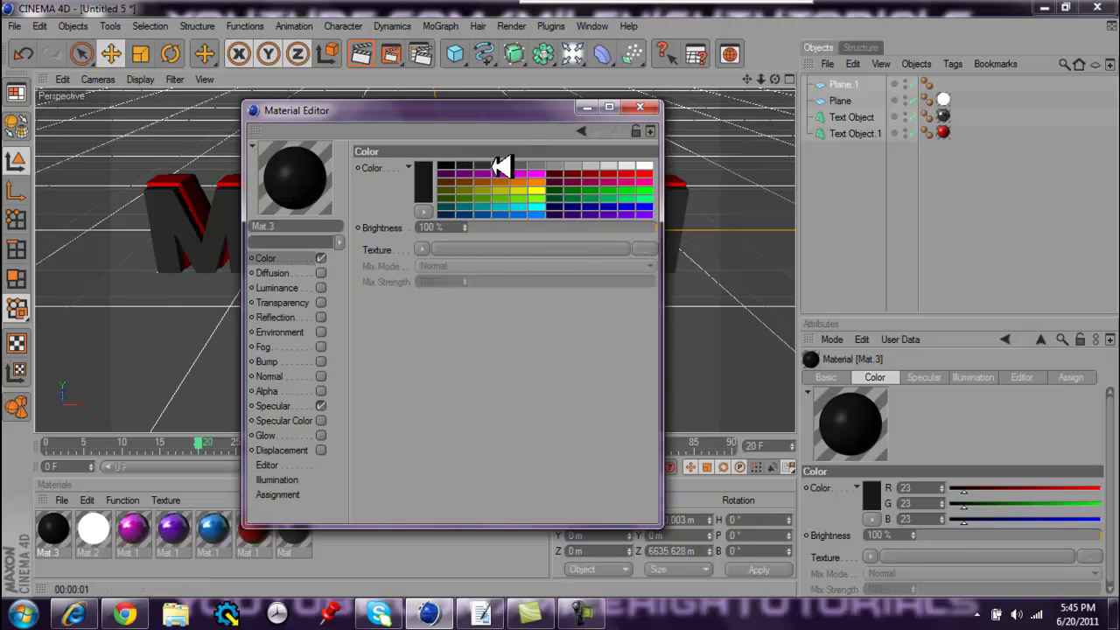
click(464, 167)
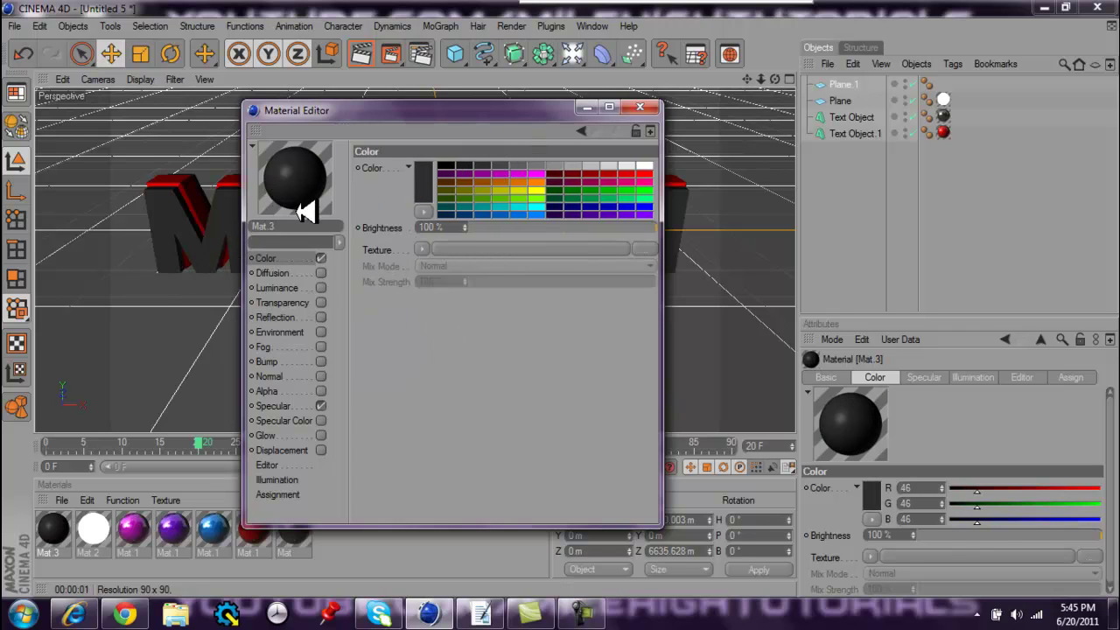
click(445, 166)
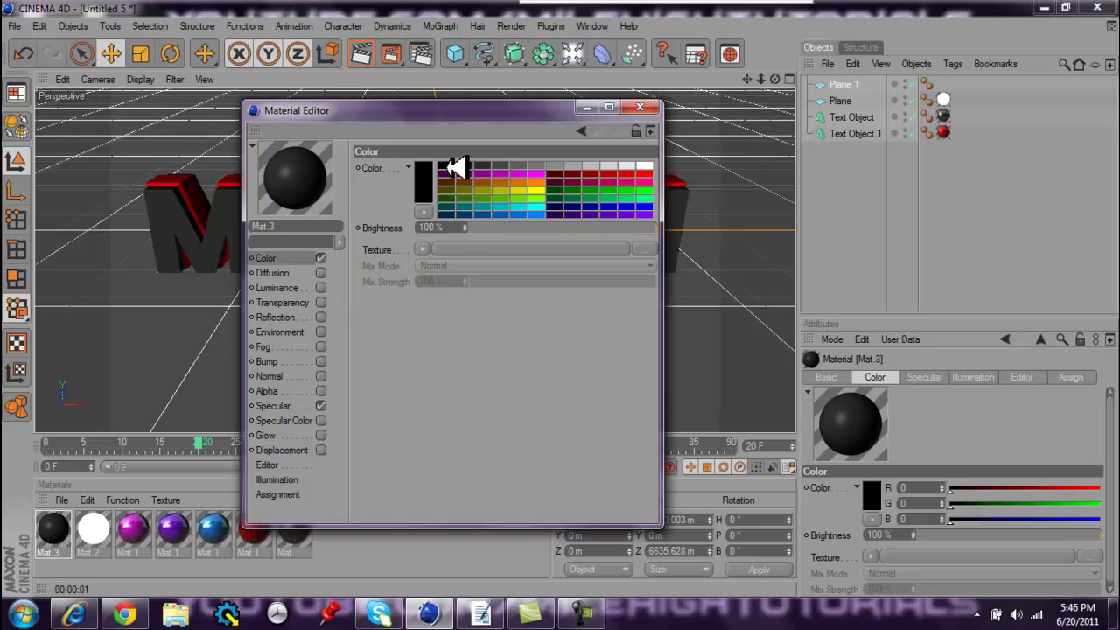
Enable reflection on the black material, with a pure blue reflection colour and 50 % brightness.
click(288, 316)
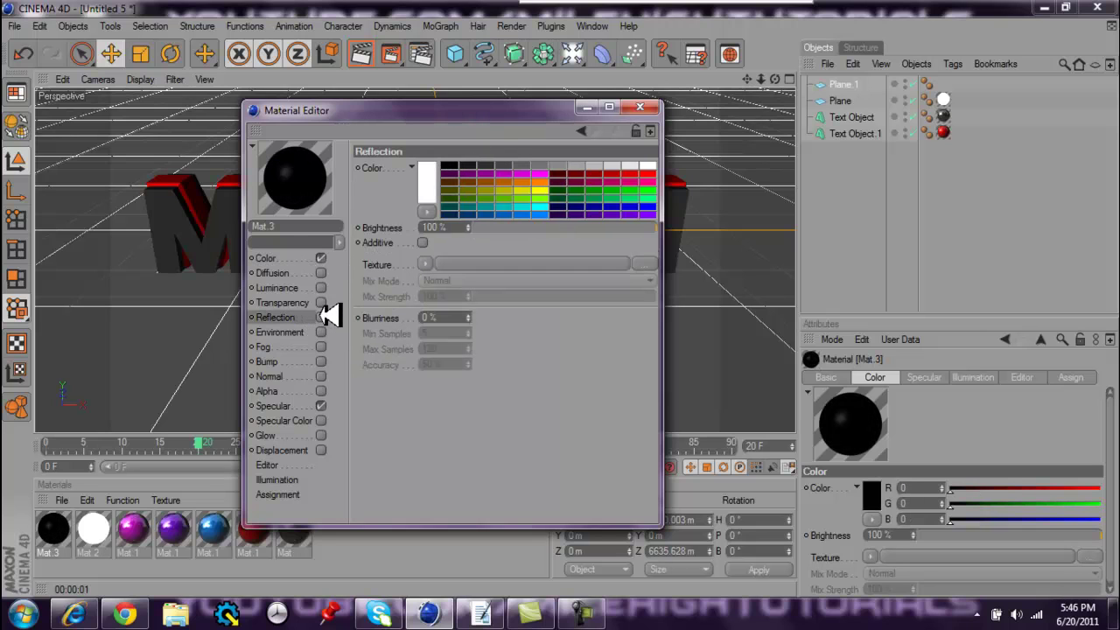
click(321, 316)
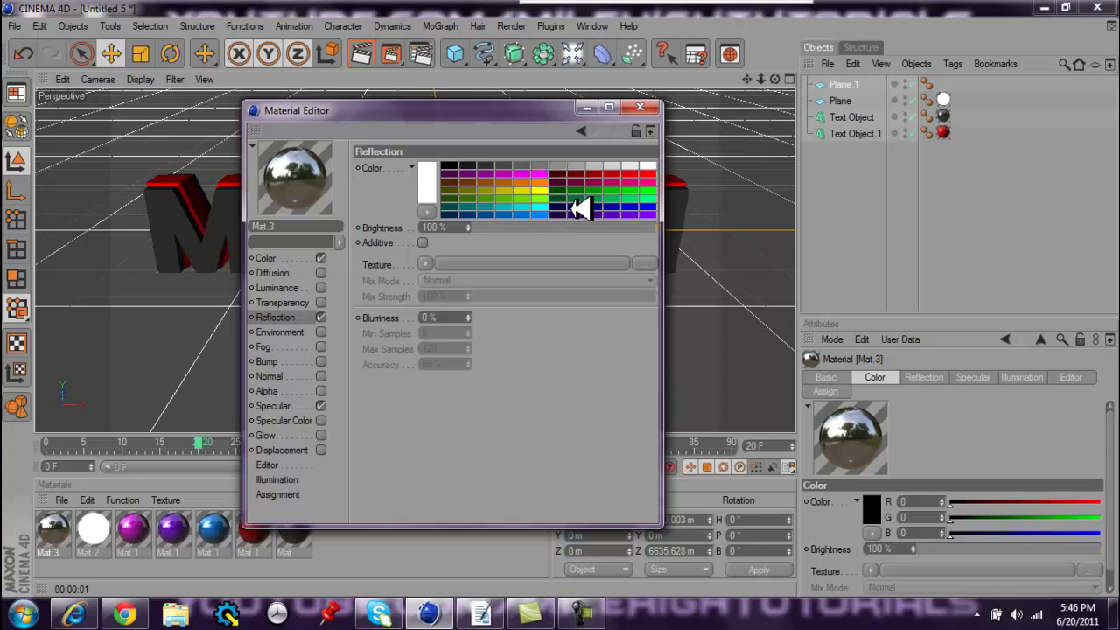
click(654, 199)
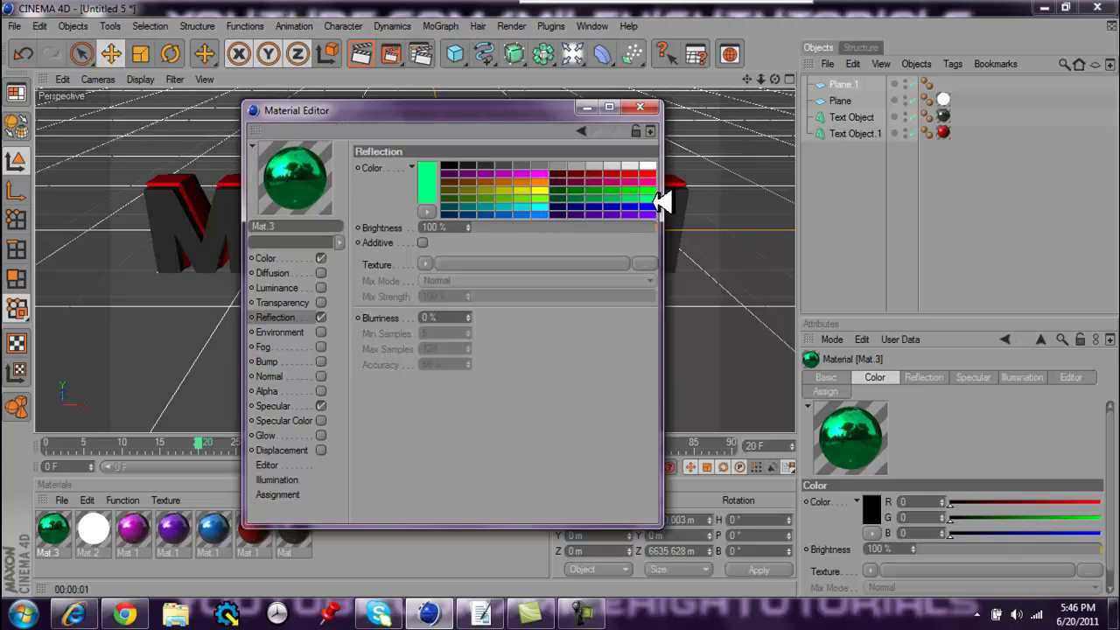
click(649, 207)
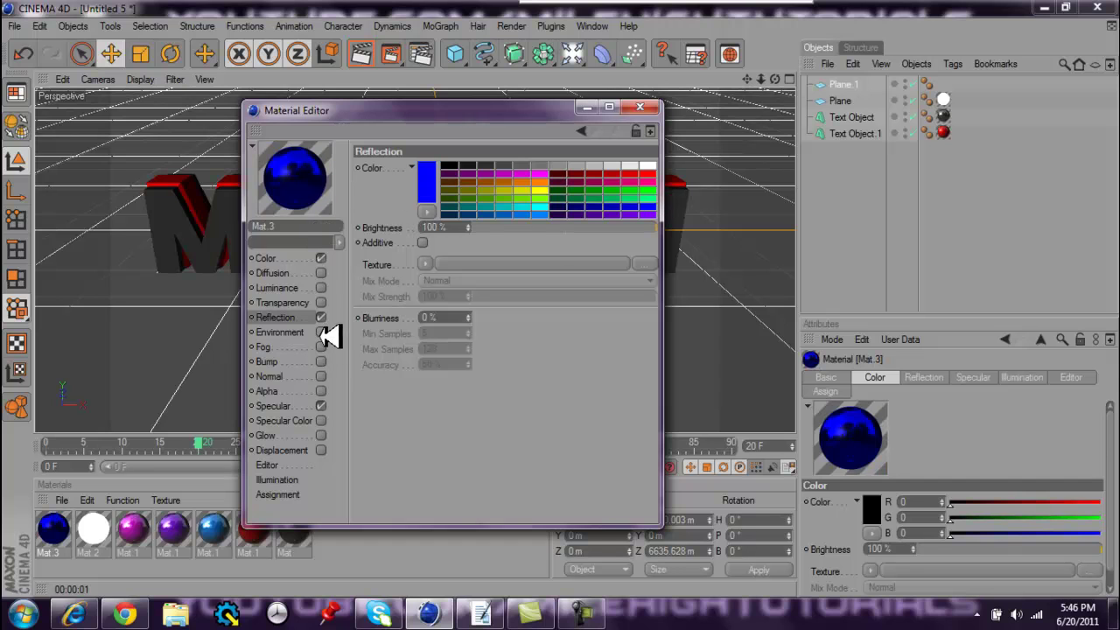
drag(619, 225, 584, 230)
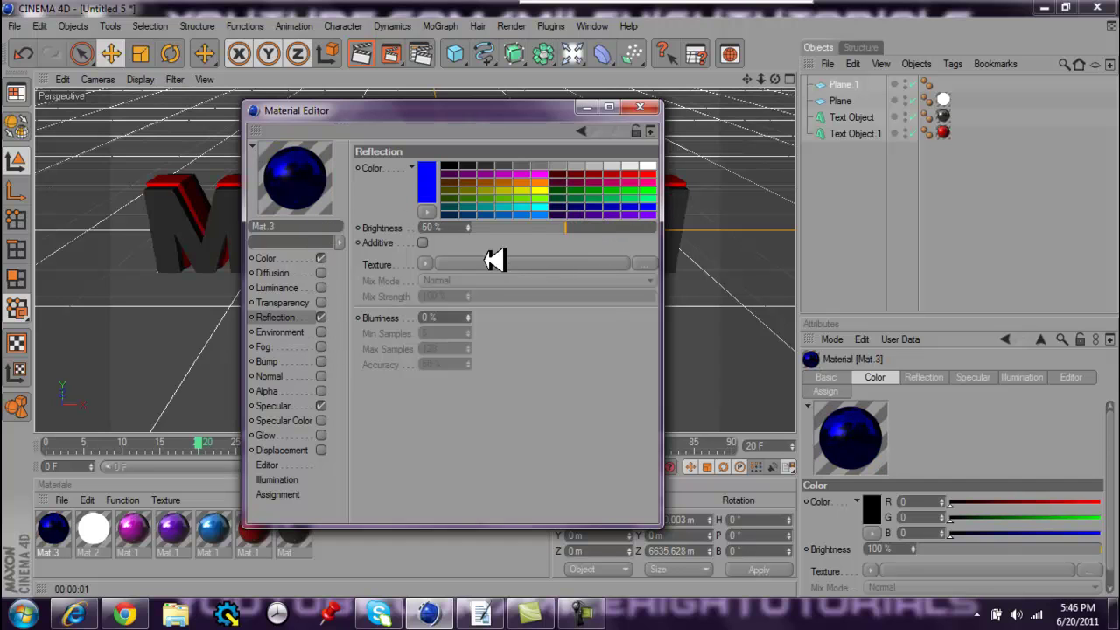
click(425, 263)
click(448, 268)
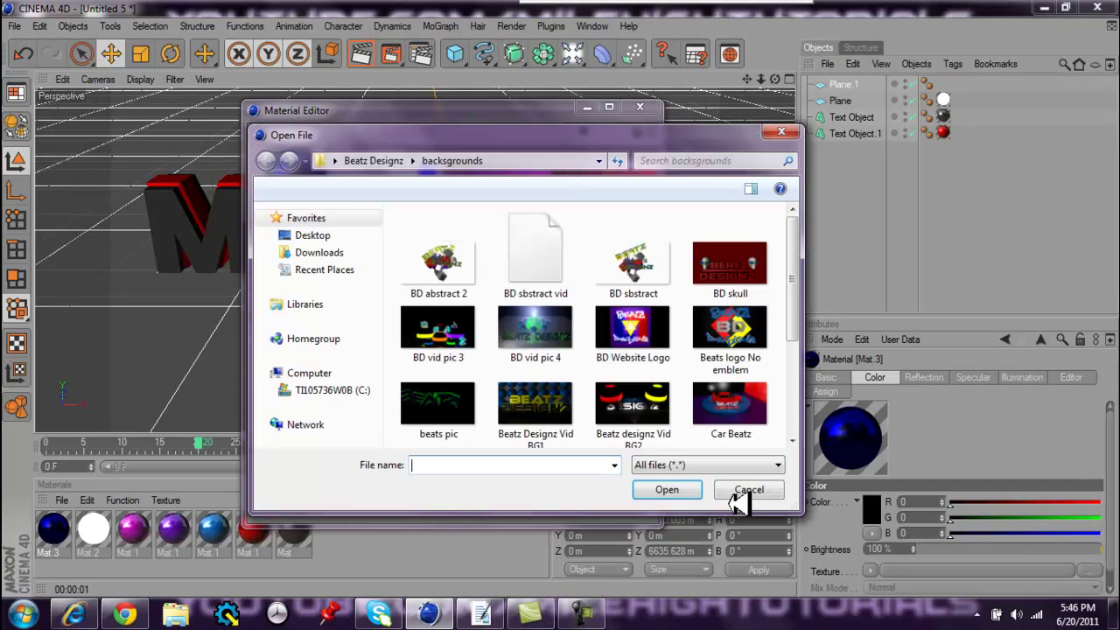
click(743, 489)
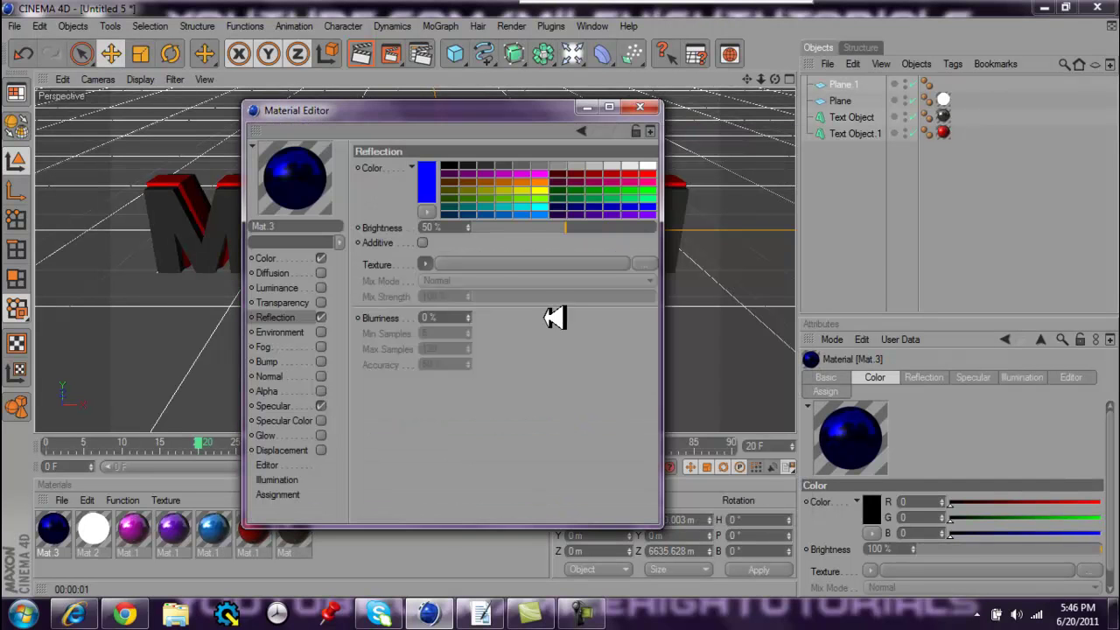
Add a Fresnel texture to the black material's reflection with 30 % mix strength and 5 % blur offset and blur scale.
click(438, 266)
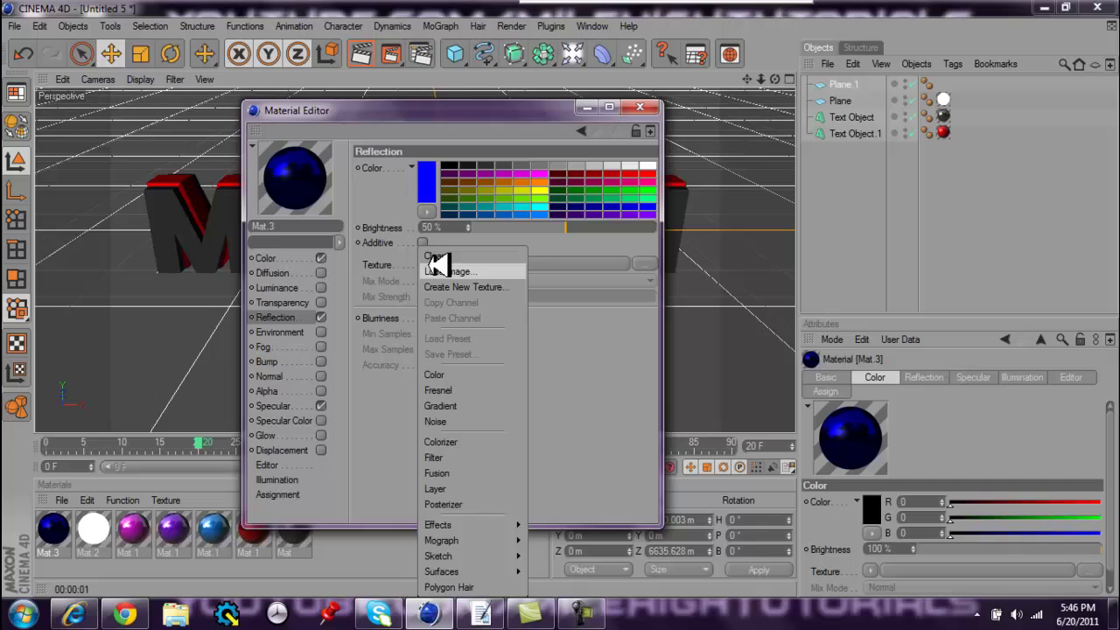
click(439, 390)
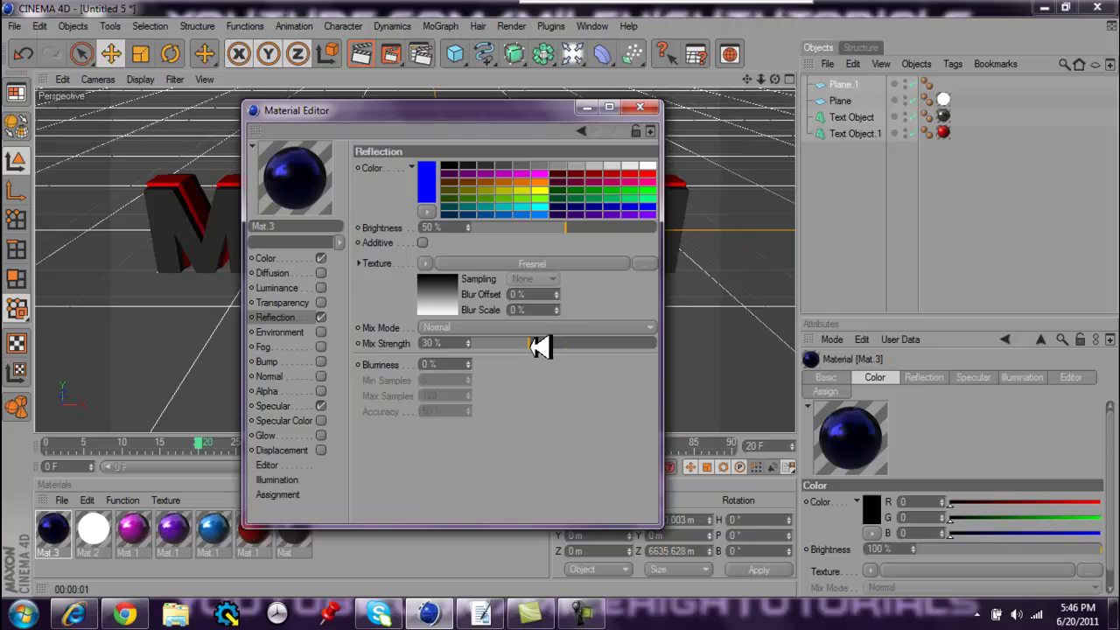
click(557, 292)
click(558, 291)
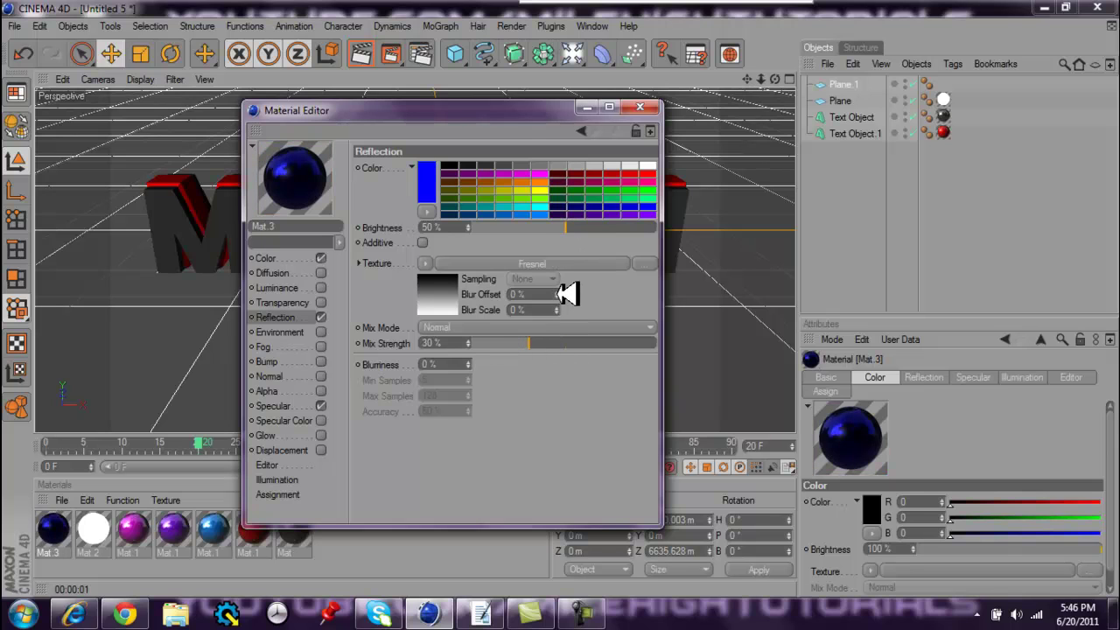
click(557, 291)
click(557, 307)
click(558, 307)
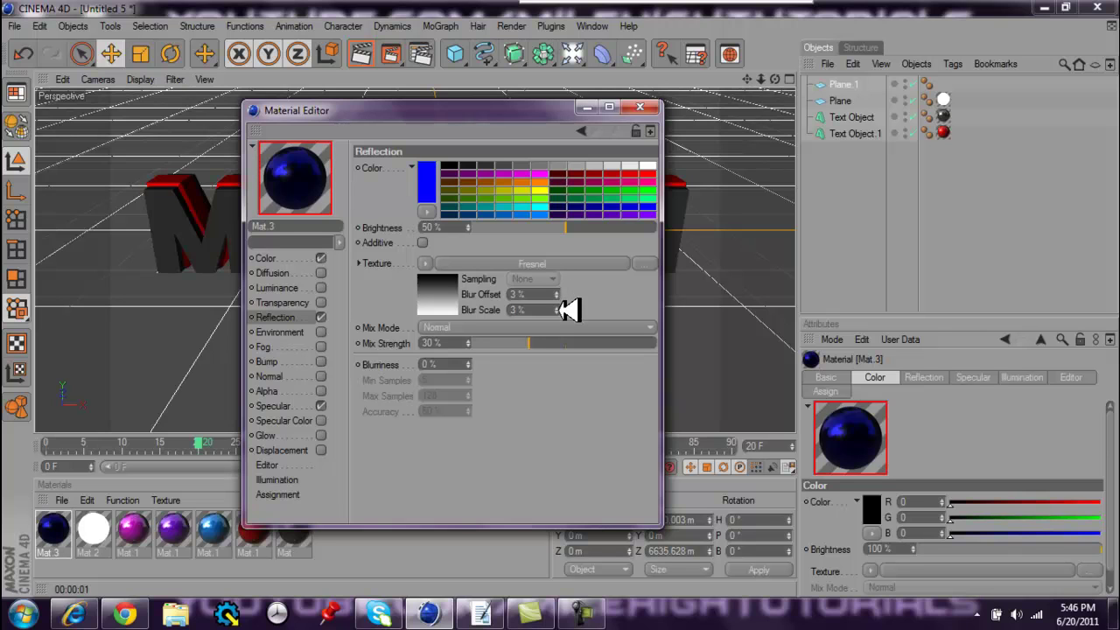
click(558, 292)
click(558, 307)
click(639, 107)
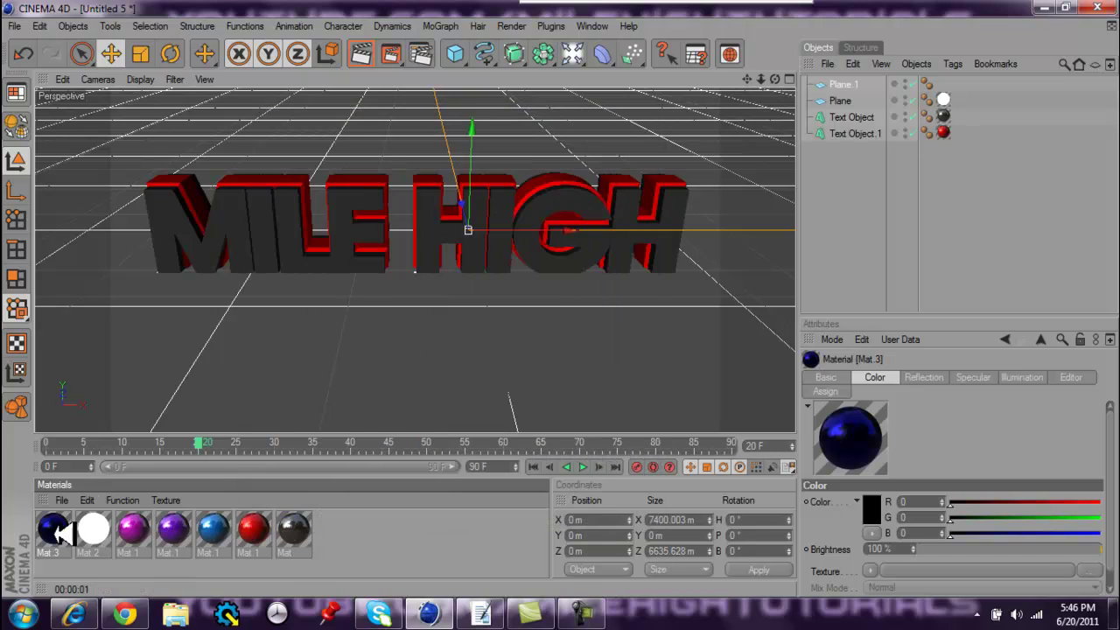
Apply the black reflective material to the floor plane and preview-render the perspective view.
drag(86, 523, 380, 345)
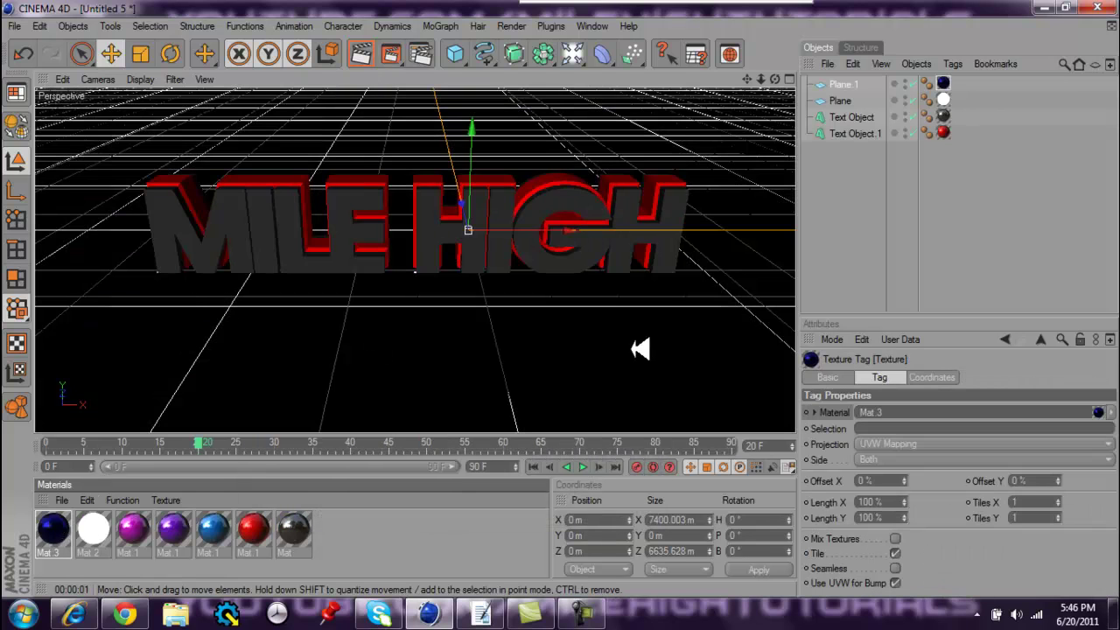
click(360, 53)
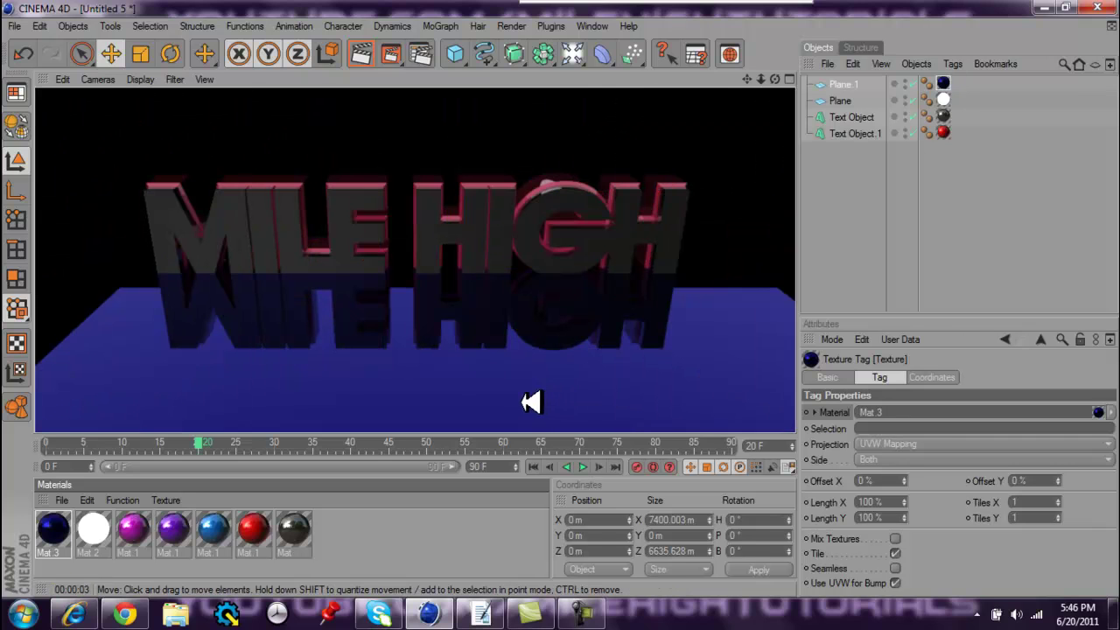
click(187, 395)
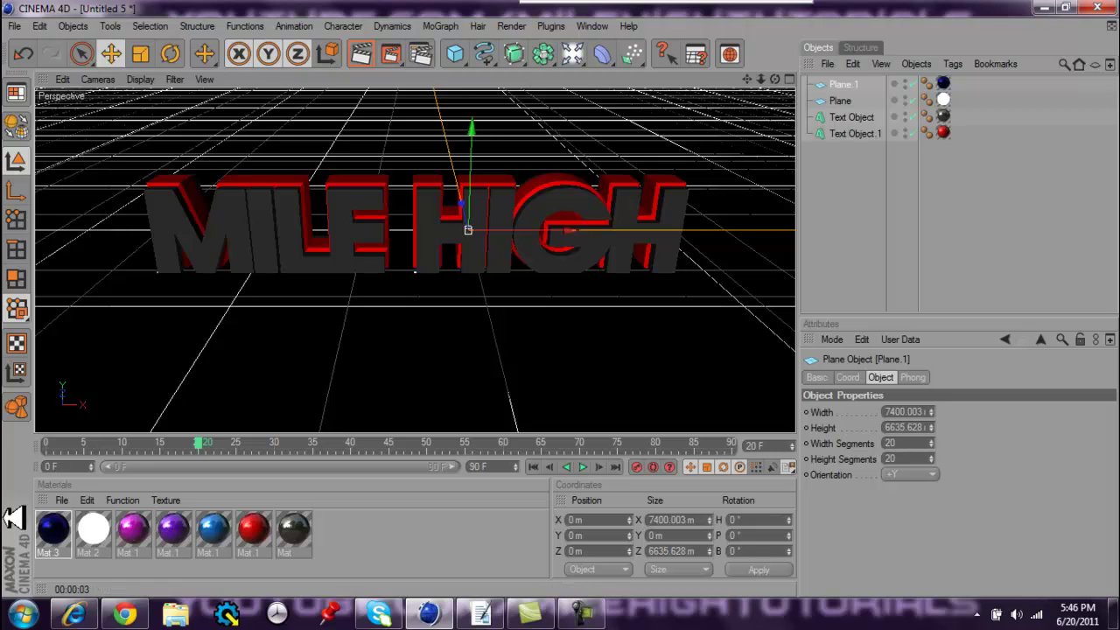
Change the floor material's reflection colour to pure red with 20 % brightness and preview-render the view.
double_click(50, 533)
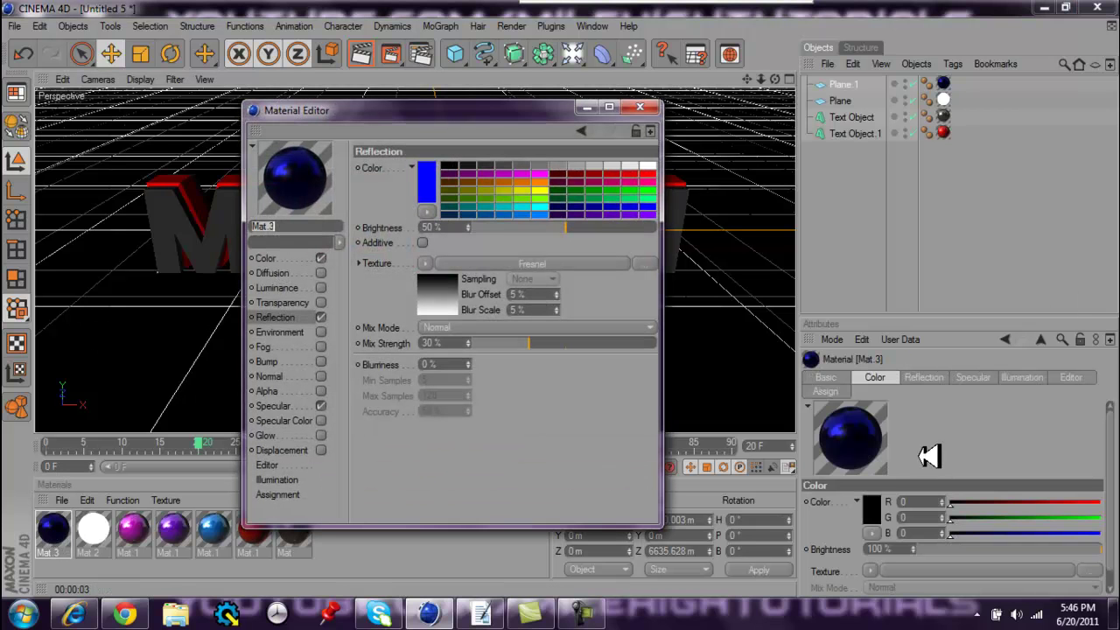
click(287, 257)
click(288, 316)
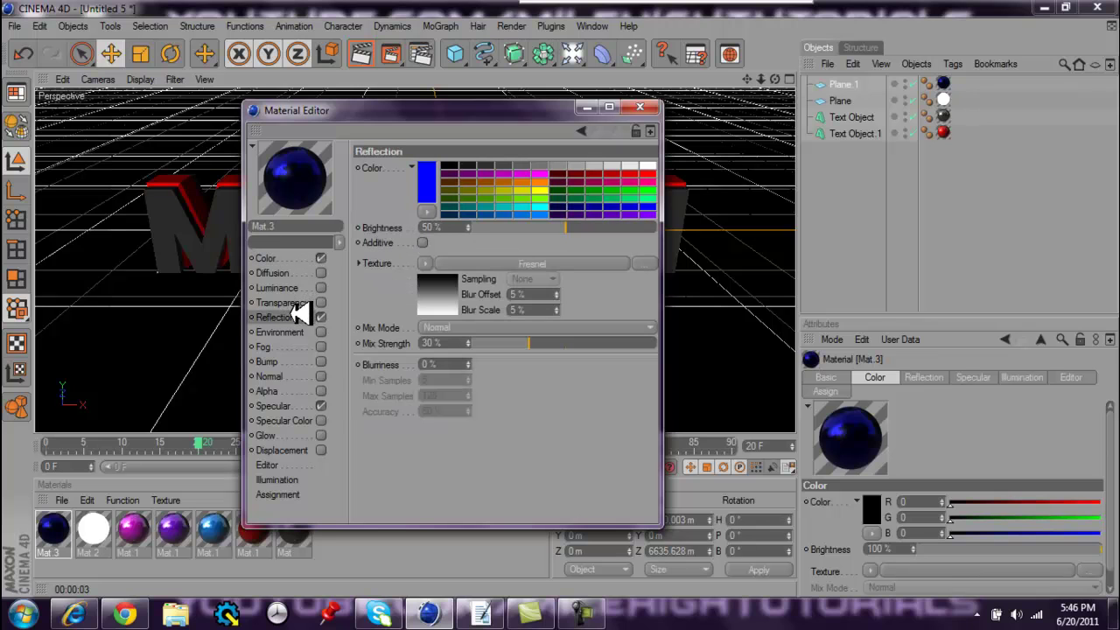
click(650, 175)
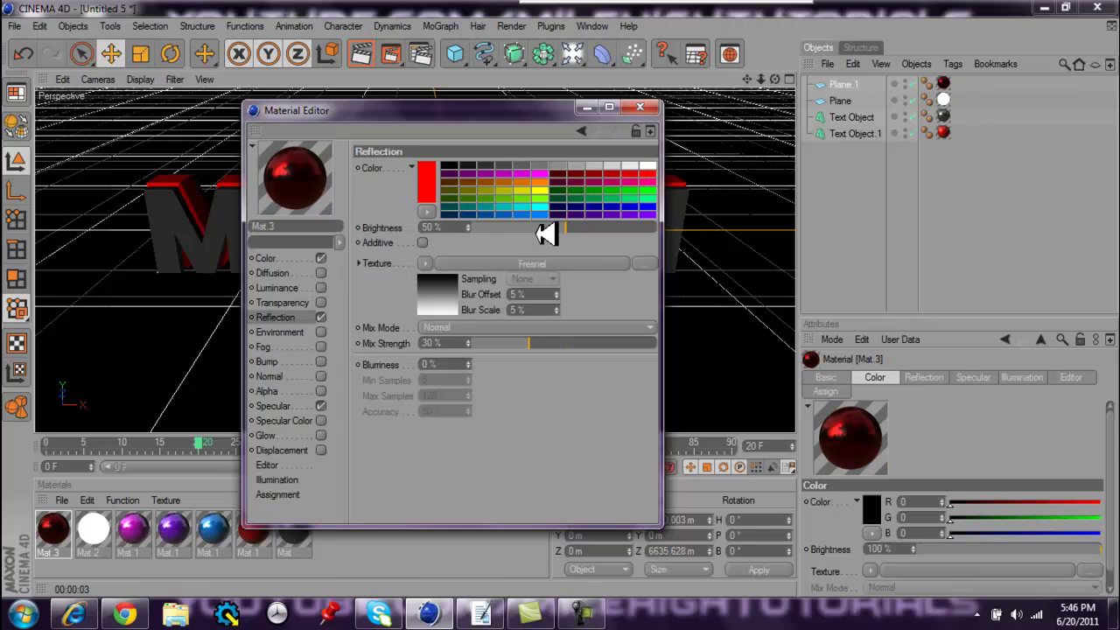
drag(561, 230, 533, 225)
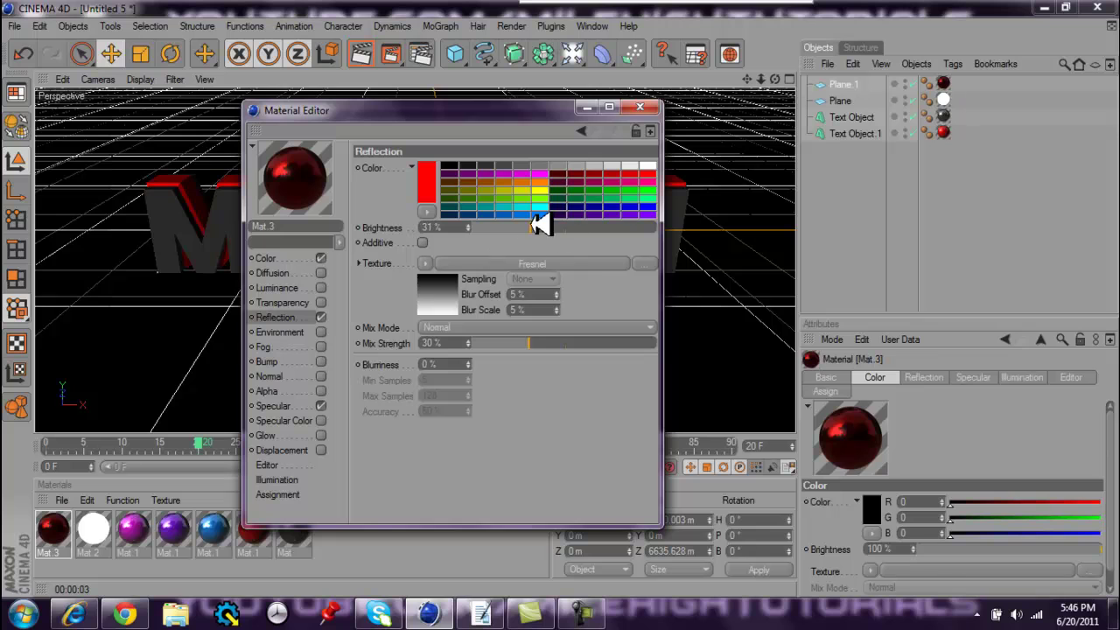
click(469, 229)
click(640, 107)
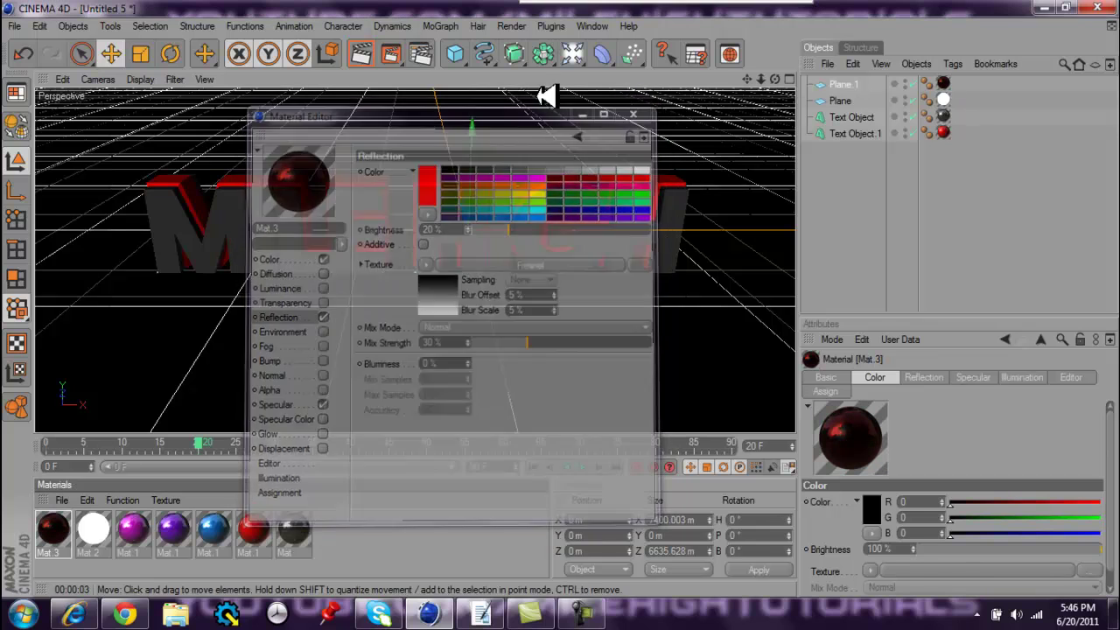
click(360, 54)
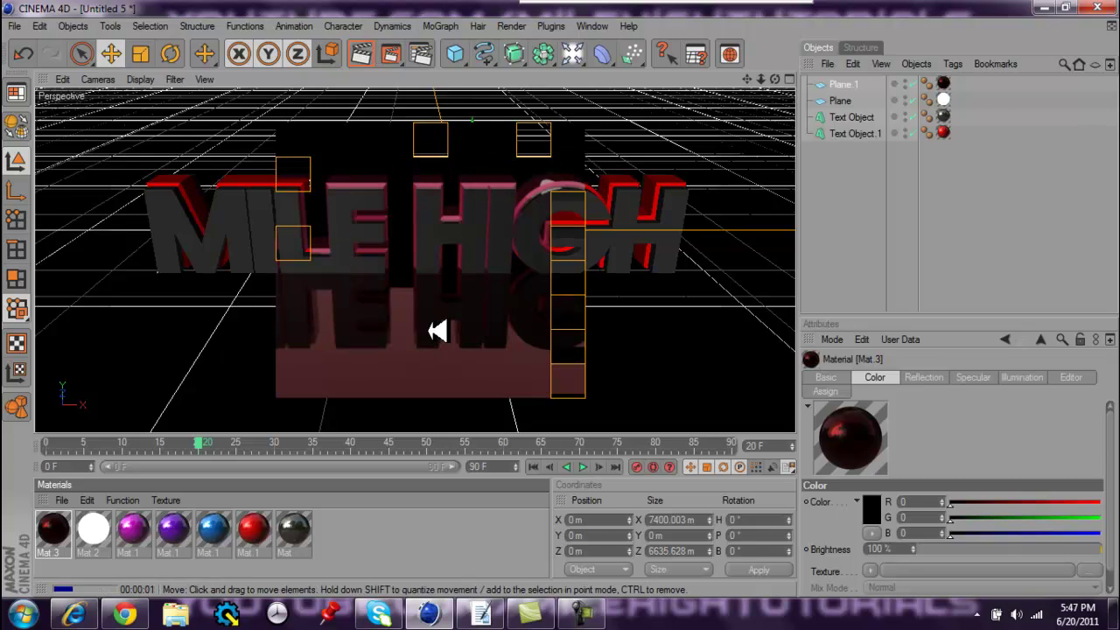
Select the white luminous overhead plane and shrink its height to about 661 m.
scroll(436, 332, down, 6)
scroll(437, 333, down, 3)
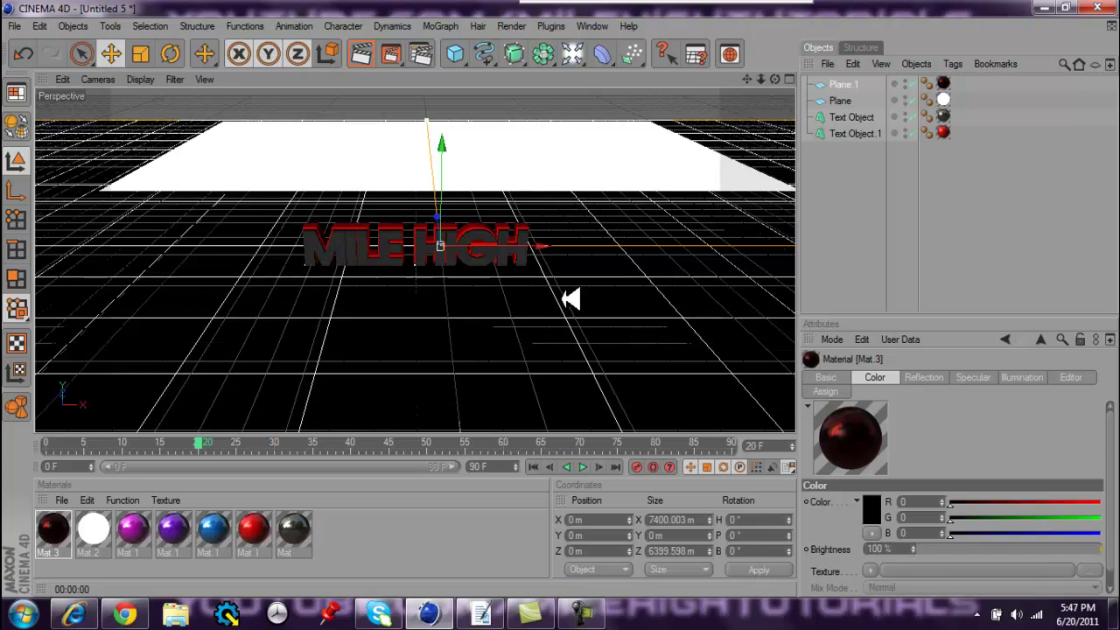
click(418, 154)
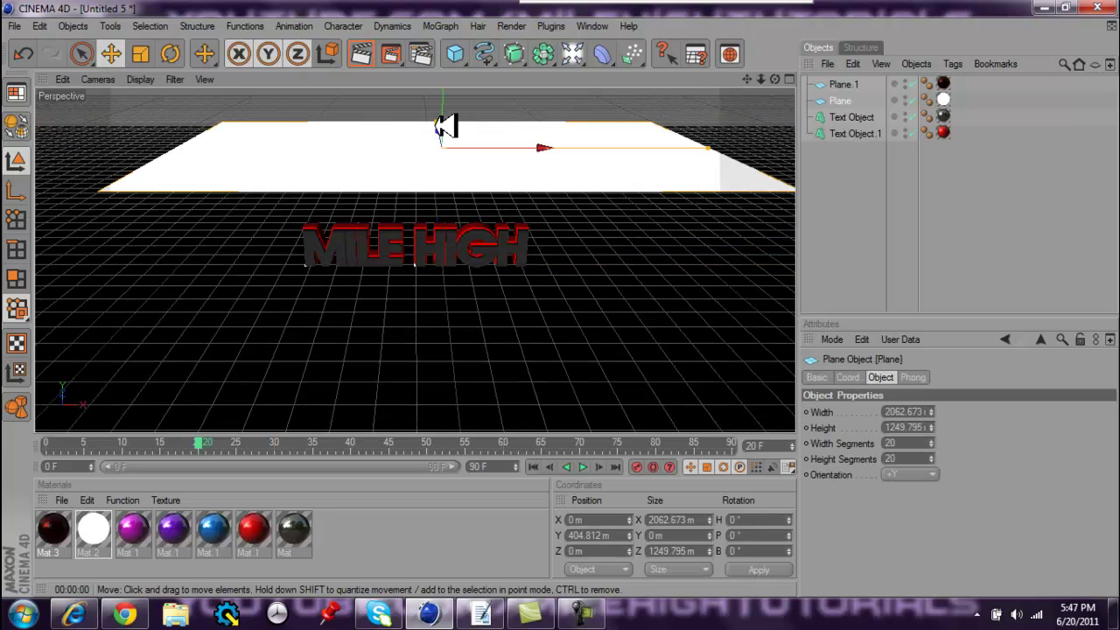
drag(449, 120, 570, 298)
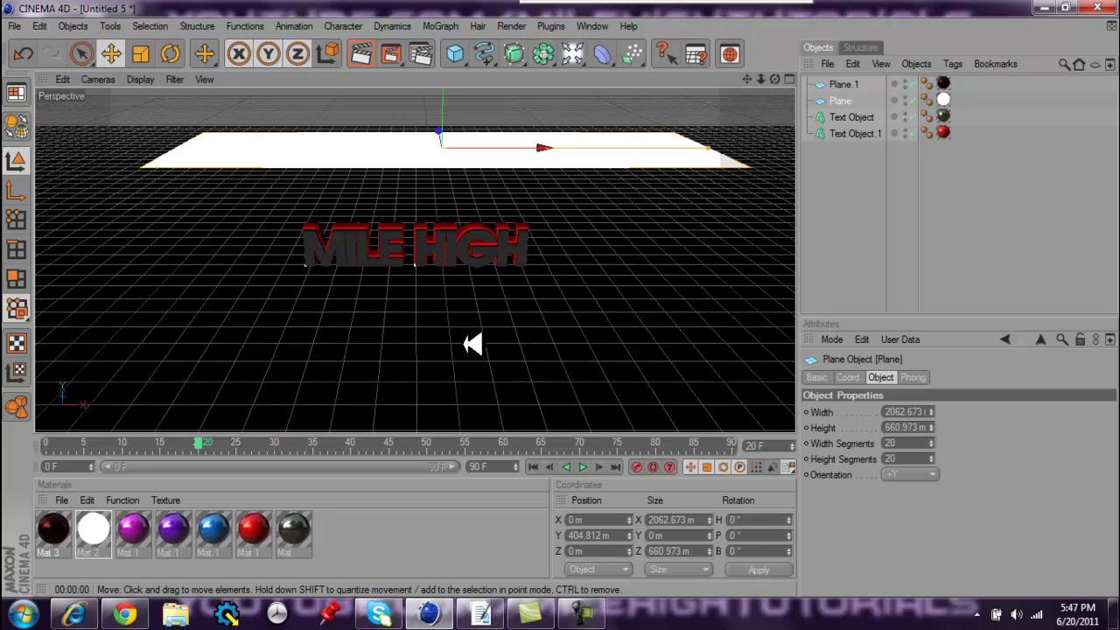
scroll(472, 343, up, 5)
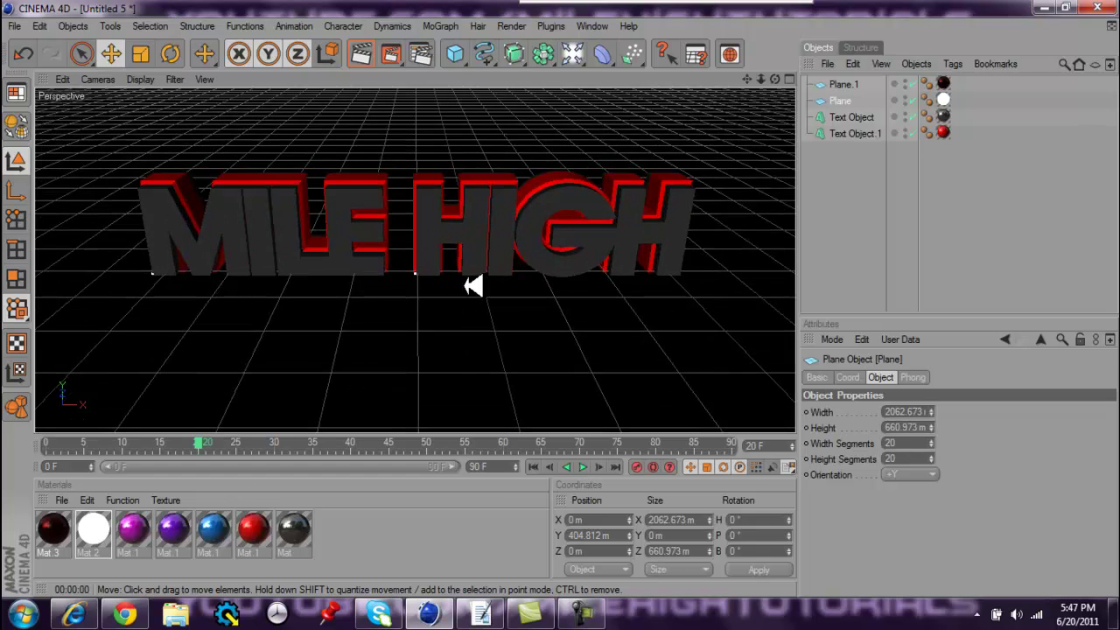
Lower the floor plane to about Y -84 m and stretch its height to about 13530 m.
scroll(570, 299, up, 5)
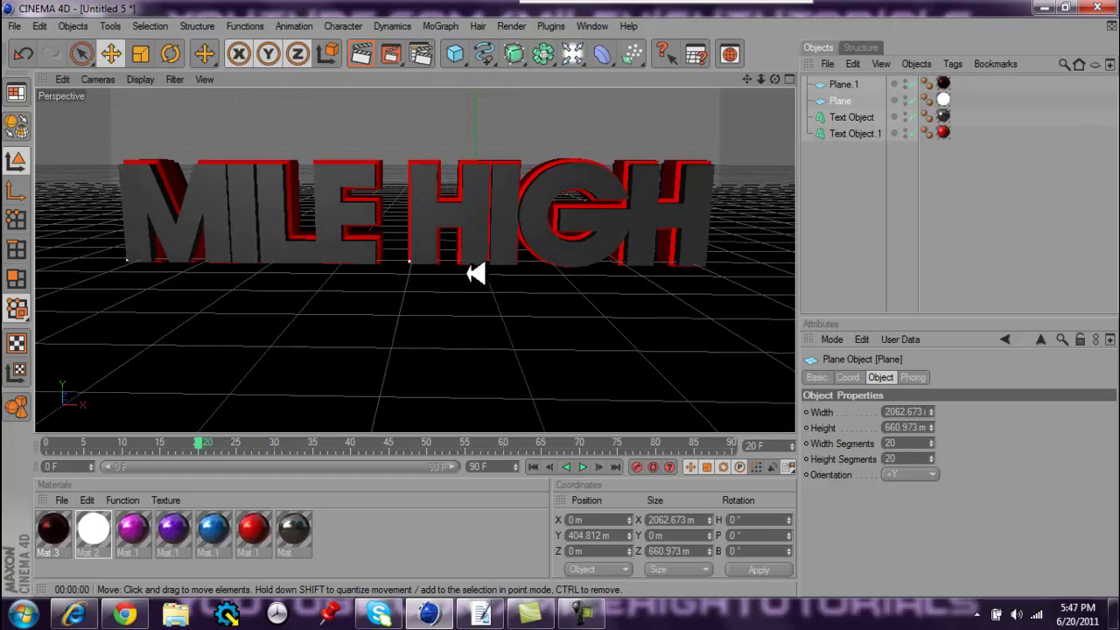
scroll(437, 289, up, 2)
scroll(423, 313, down, 3)
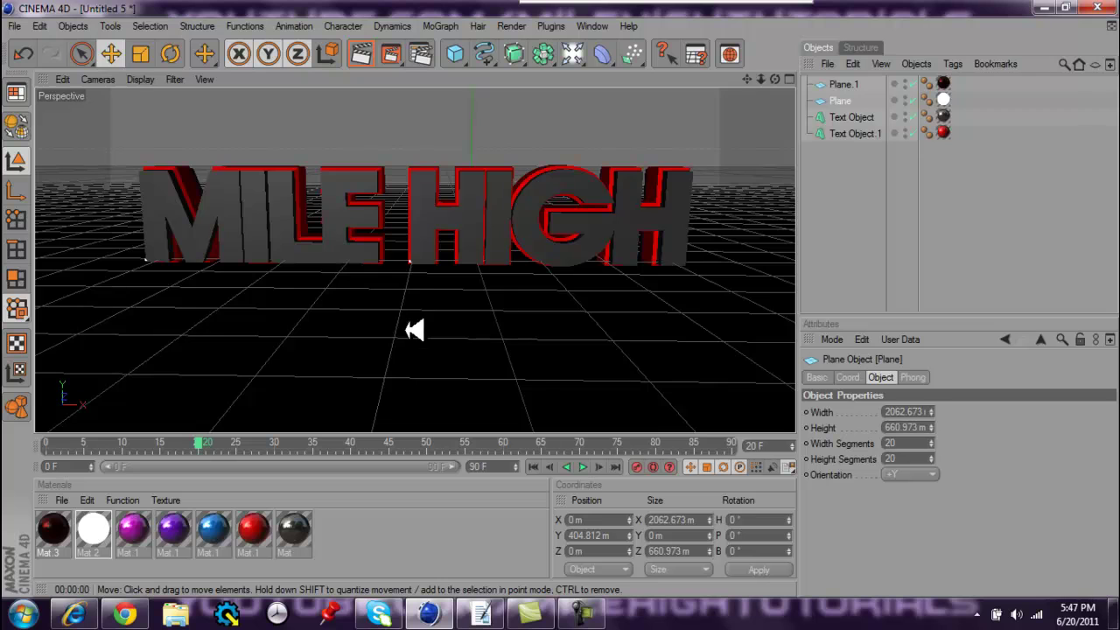
alt+drag(414, 330, 570, 299)
click(434, 149)
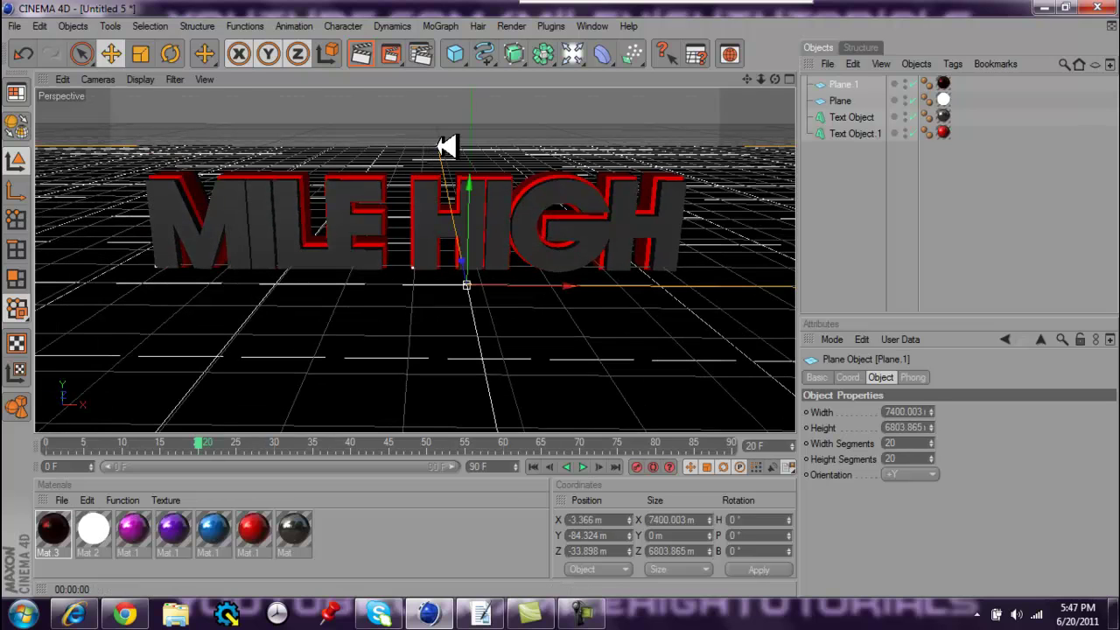
drag(436, 143, 434, 123)
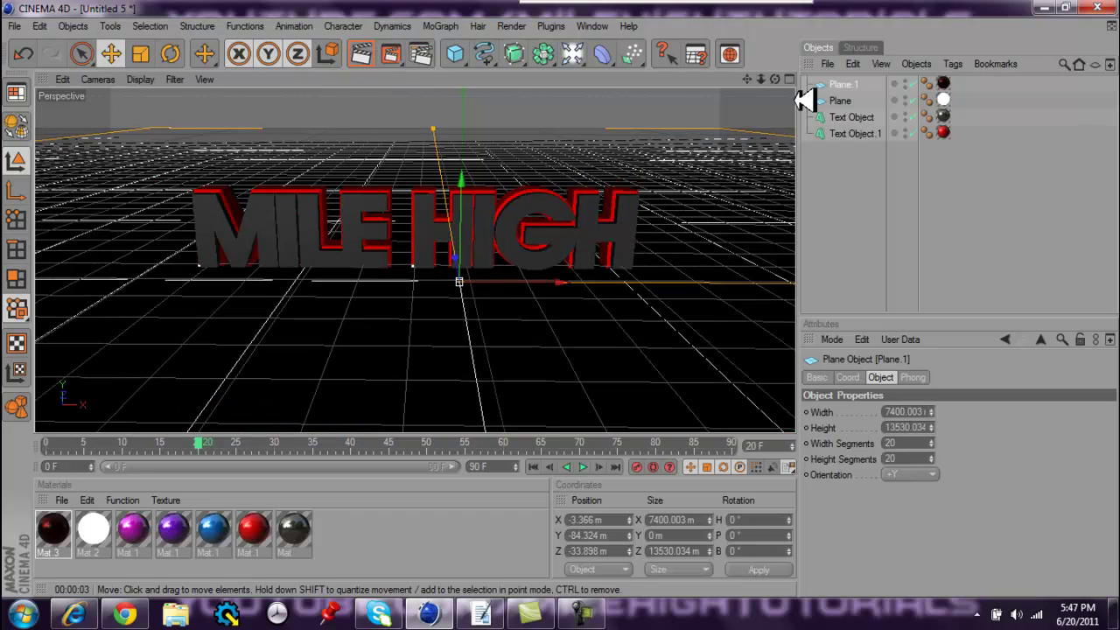
Move the luminous overhead plane in front of the text to about Z -616 m and preview-render the view.
click(840, 101)
alt+right_drag(332, 298, 390, 258)
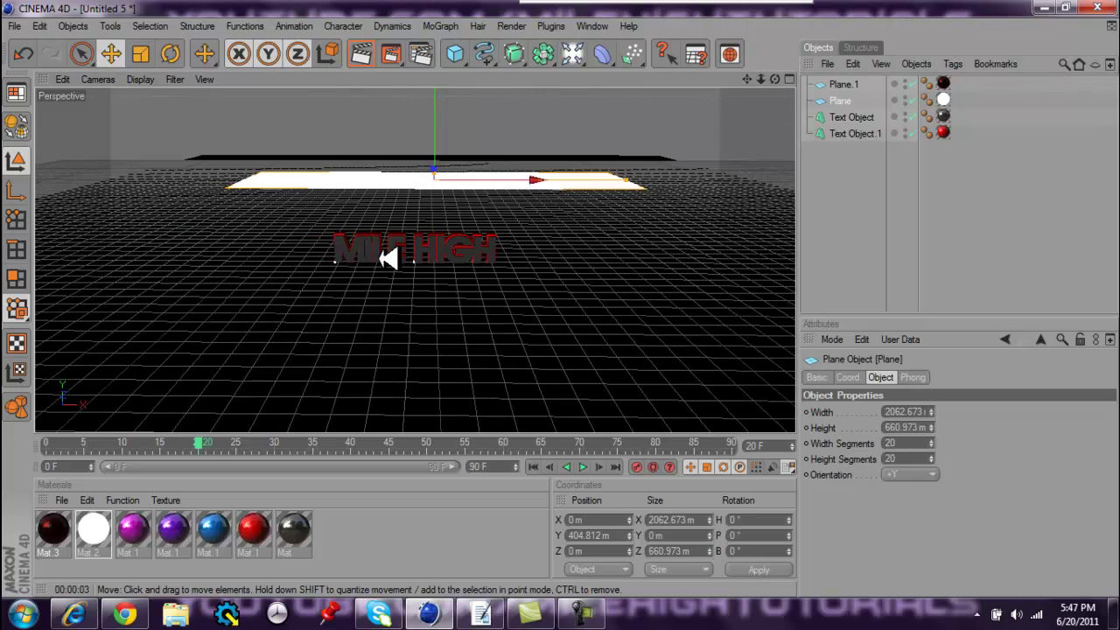
alt+drag(393, 252, 436, 192)
mouse_move(436, 98)
mouse_down()
mouse_move(561, 298)
mouse_move(439, 97)
mouse_up()
alt+drag(411, 289, 570, 299)
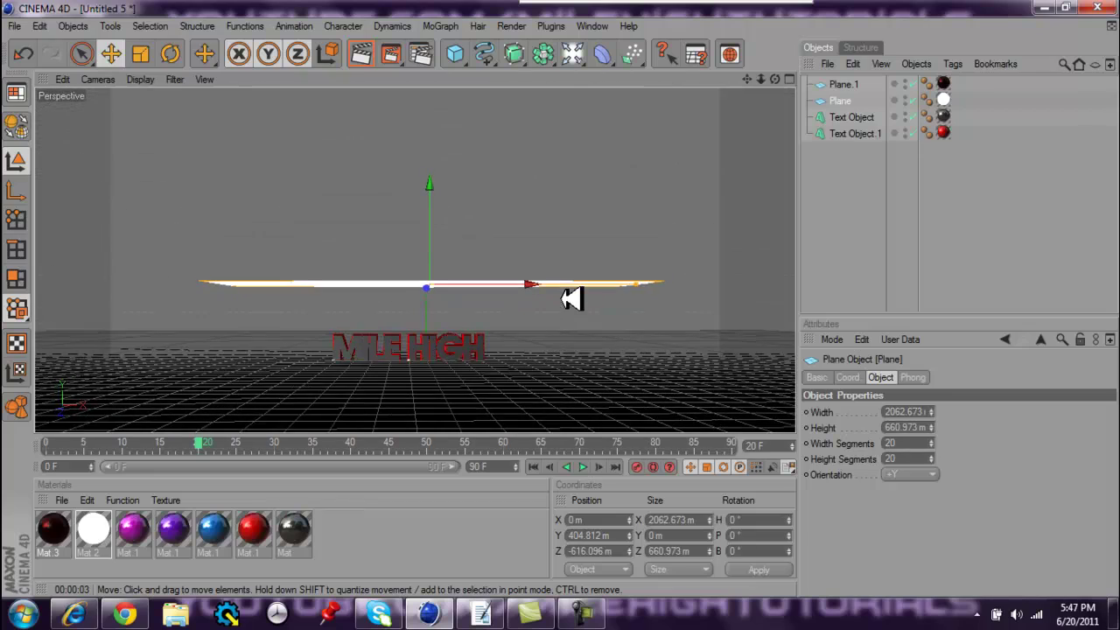
scroll(401, 282, up, 5)
alt+middle_drag(398, 292, 570, 299)
alt+drag(382, 368, 387, 280)
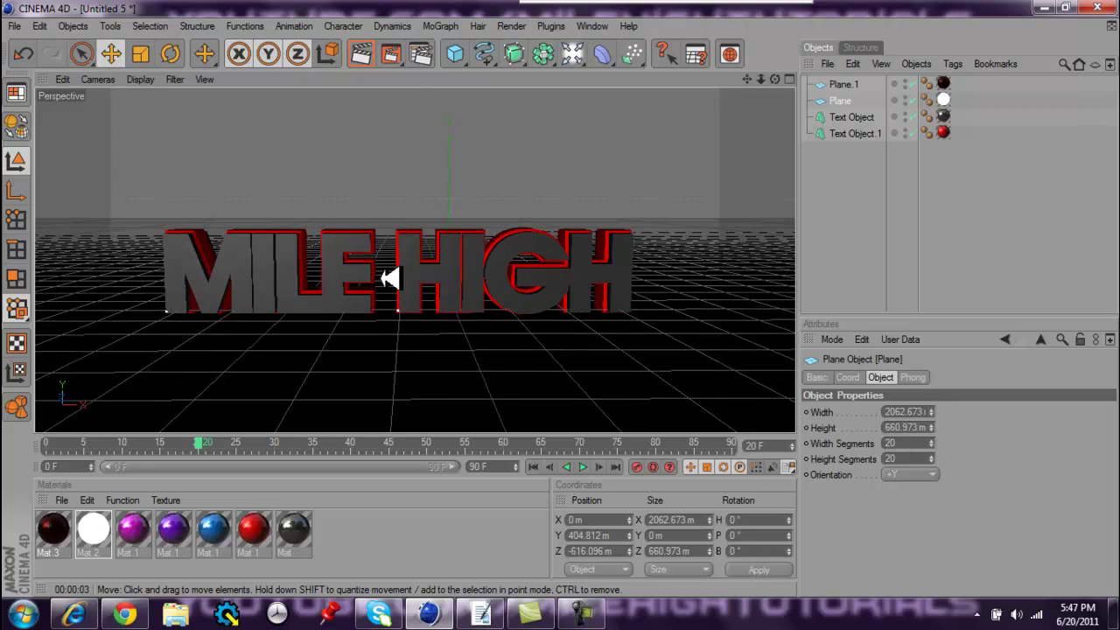
click(369, 53)
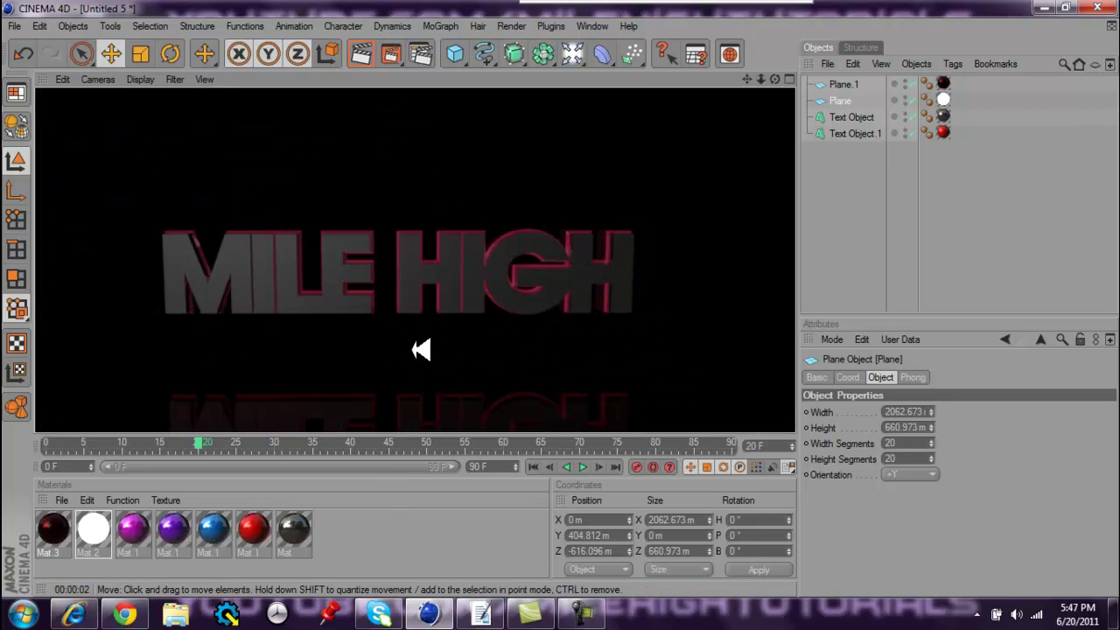
Lower both text layers together to about Y -44 m, closer to the floor, and preview-render the view.
alt+drag(374, 280, 572, 299)
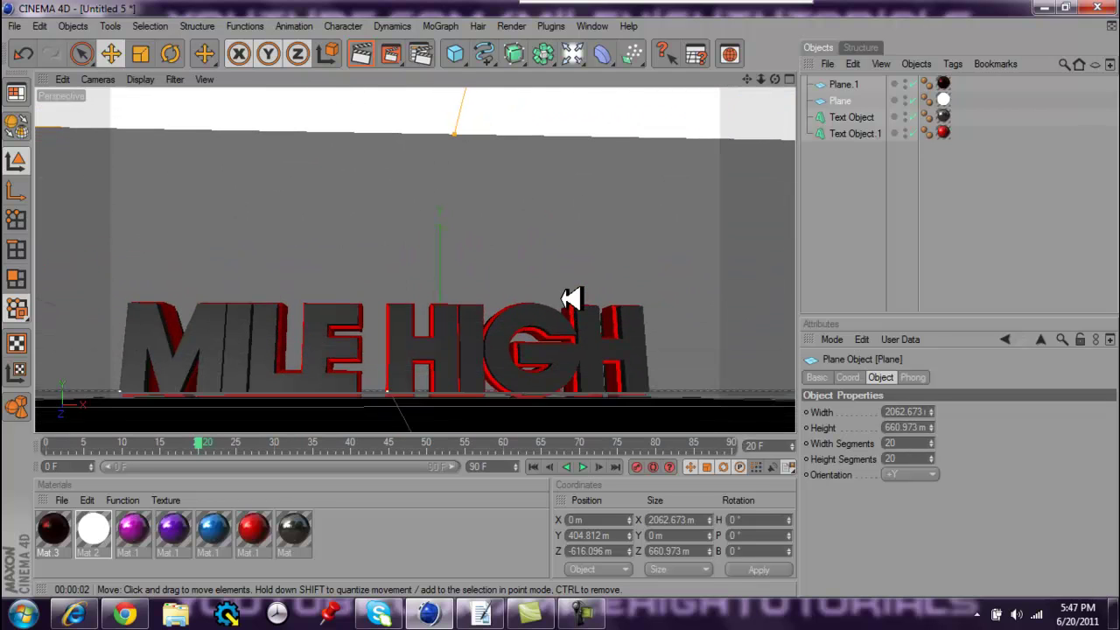
click(844, 123)
click(845, 119)
shift+click(844, 133)
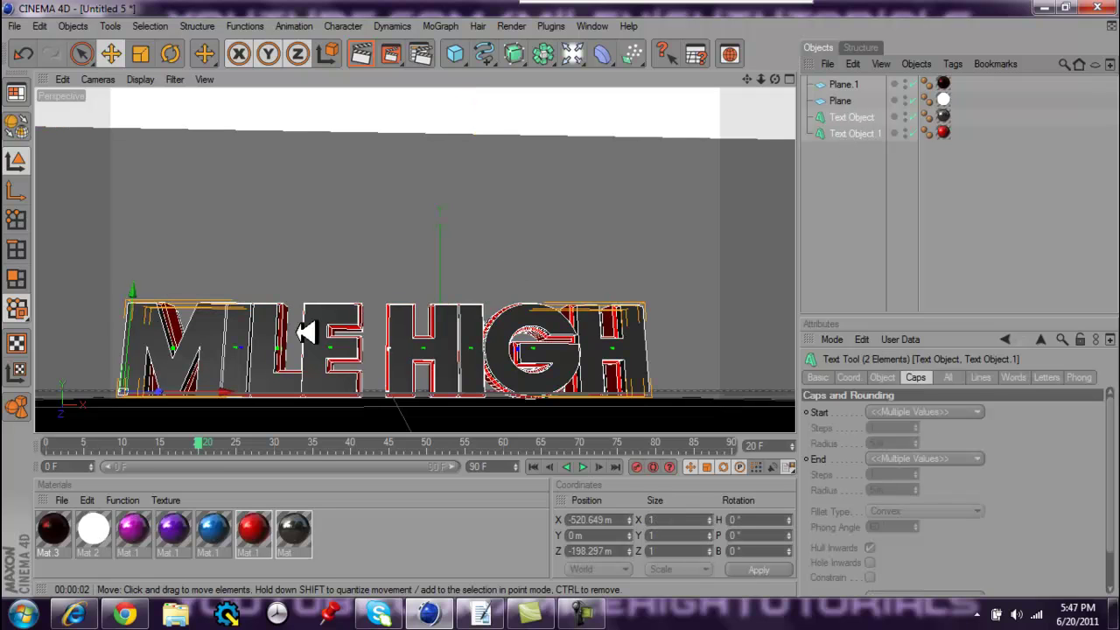
drag(140, 287, 571, 300)
scroll(185, 334, down, 2)
alt+drag(238, 361, 572, 298)
click(240, 364)
alt+middle_drag(241, 364, 571, 299)
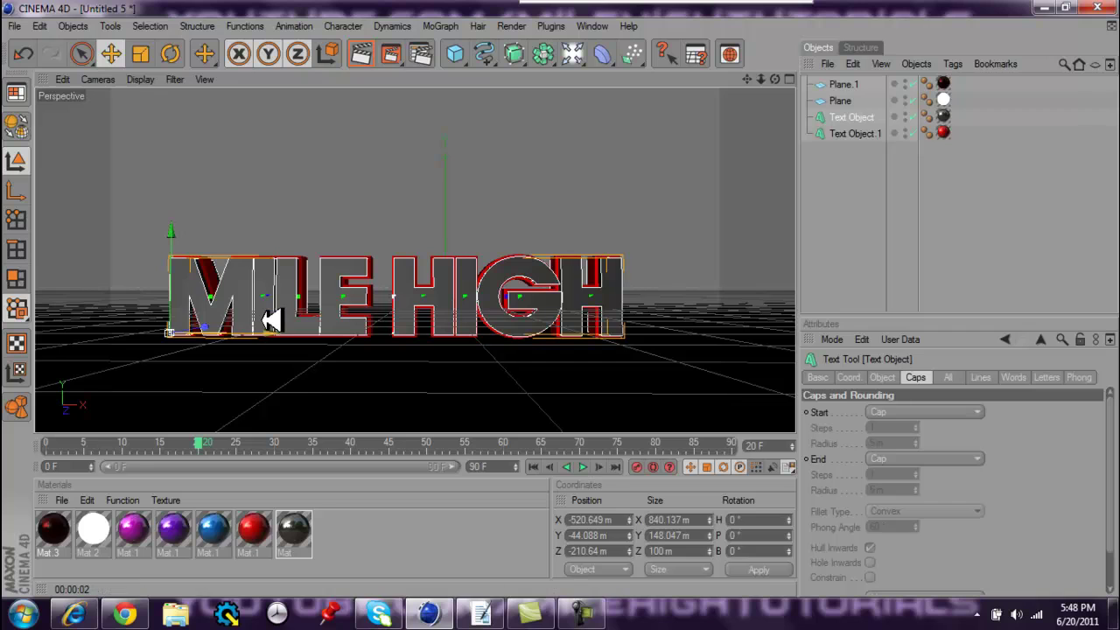
scroll(271, 317, up, 1)
click(360, 54)
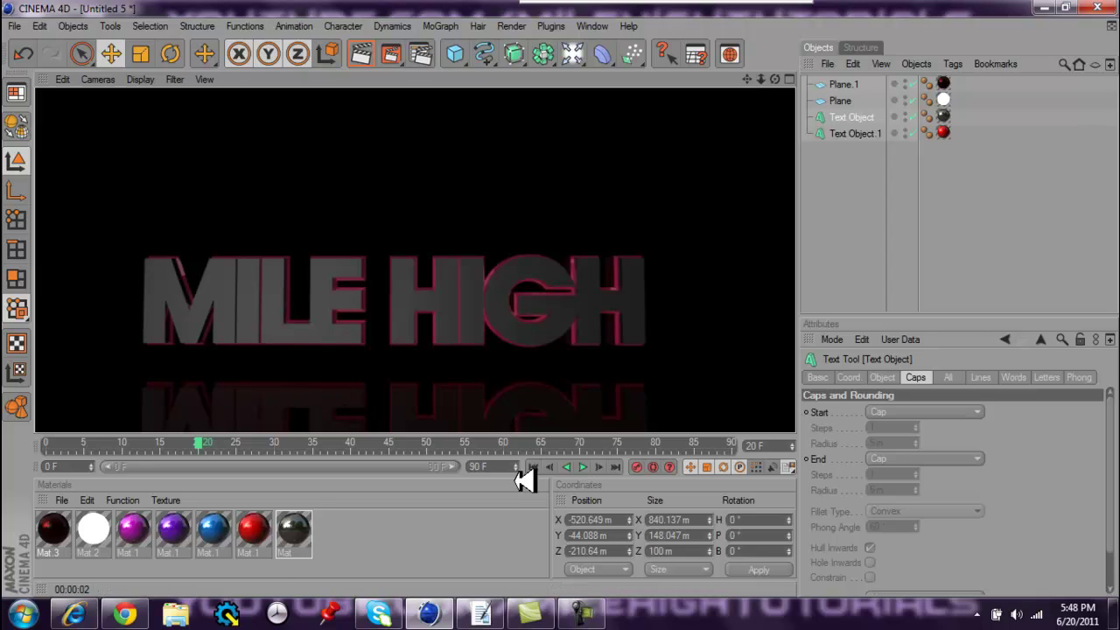
Preview-render frame 48, and play the animation from the start to check the text's colour changes.
click(418, 441)
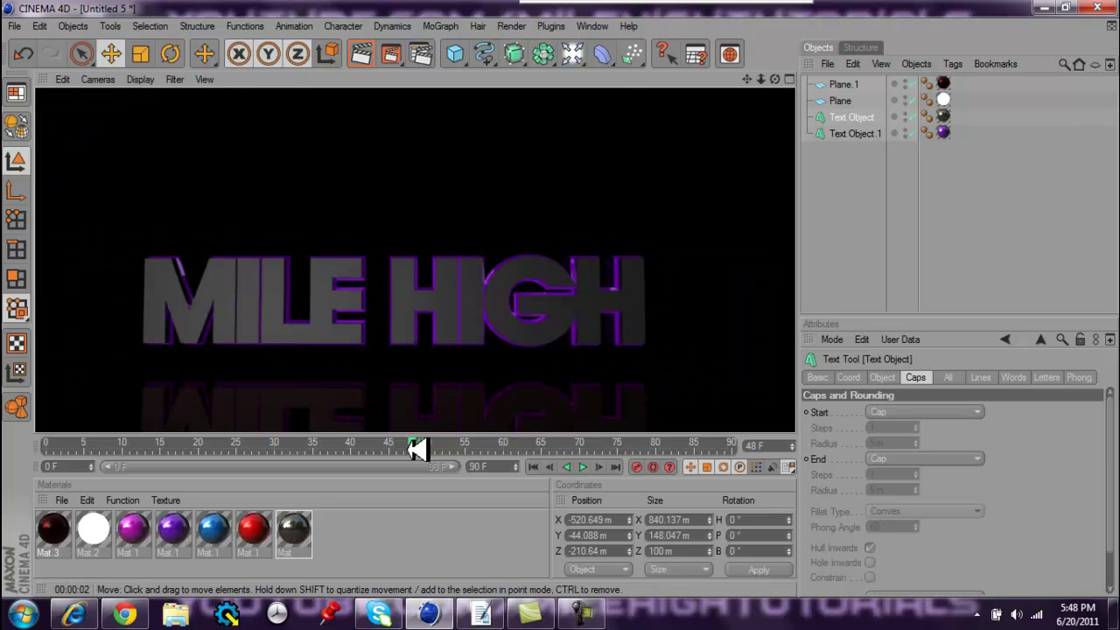
click(534, 465)
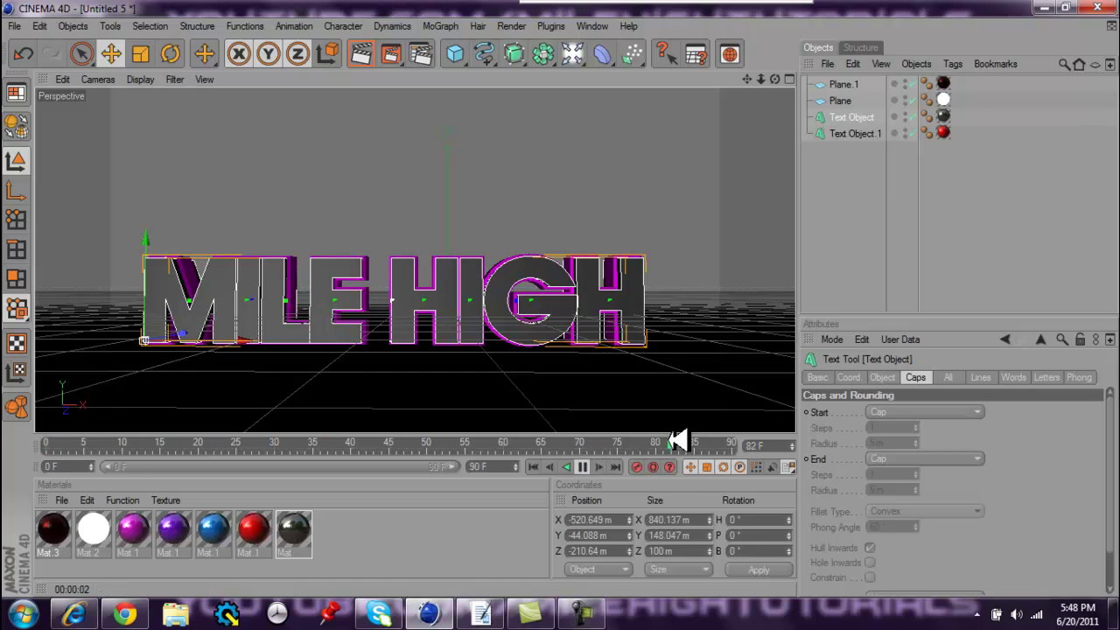
click(583, 466)
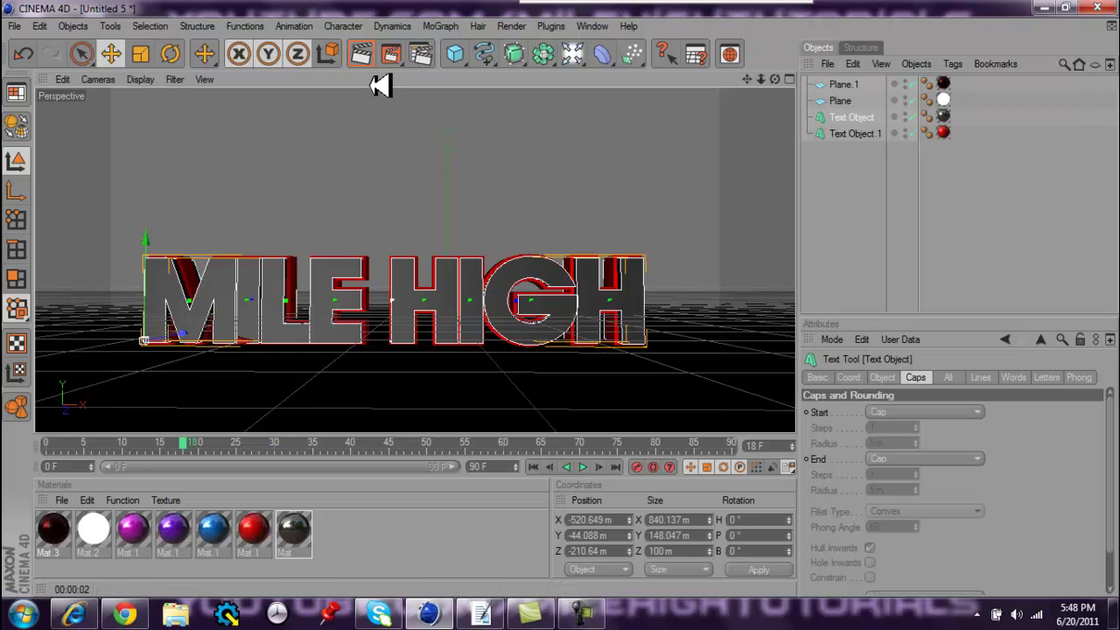
Look through the available effects in the render settings without adding any, and close the settings.
click(421, 54)
click(170, 435)
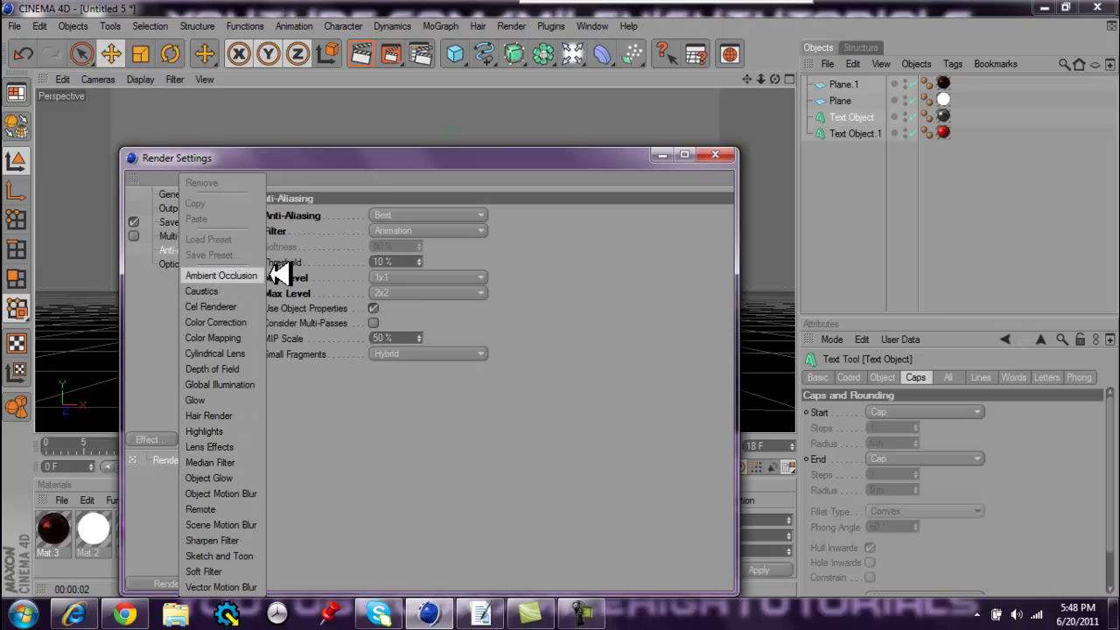
click(726, 155)
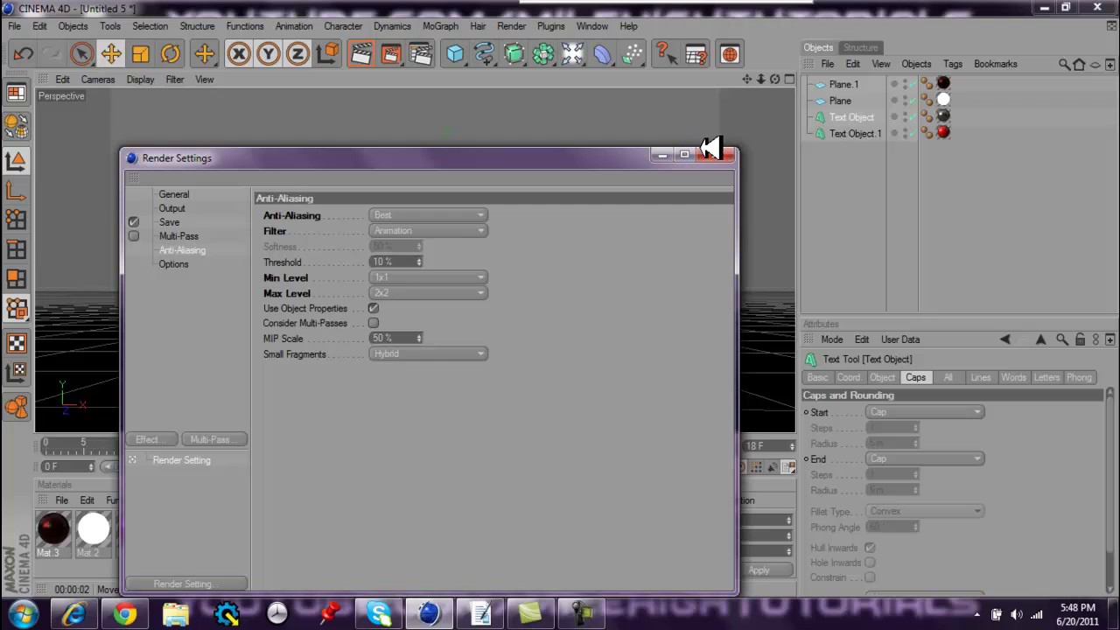
Try enabling luminance at 17% brightness on the red text material, and undo the luminance changes.
click(724, 155)
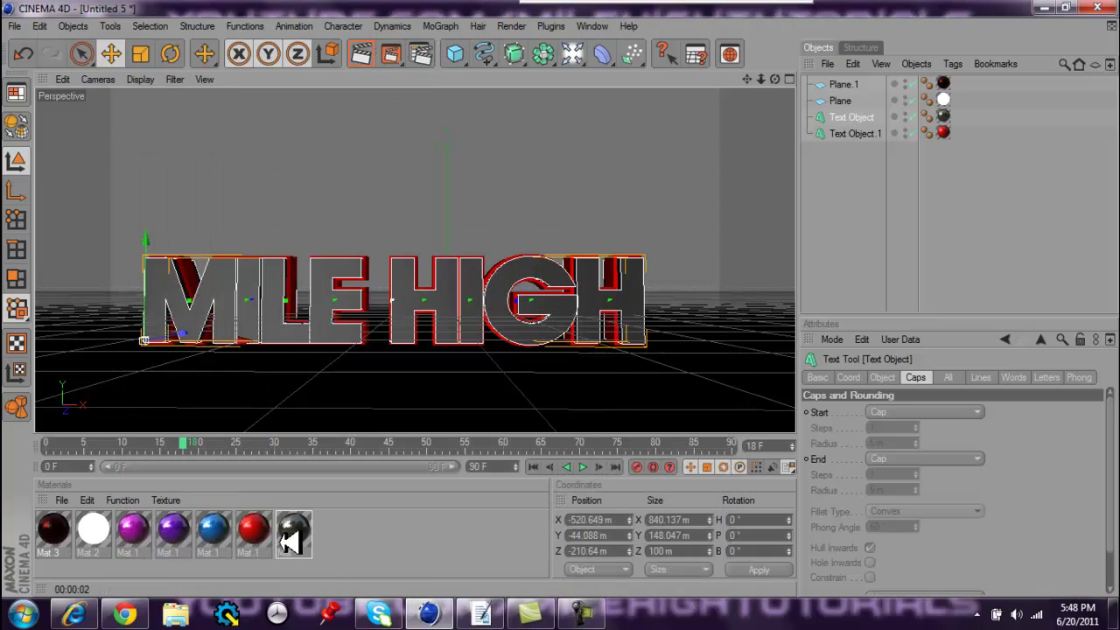
double_click(259, 529)
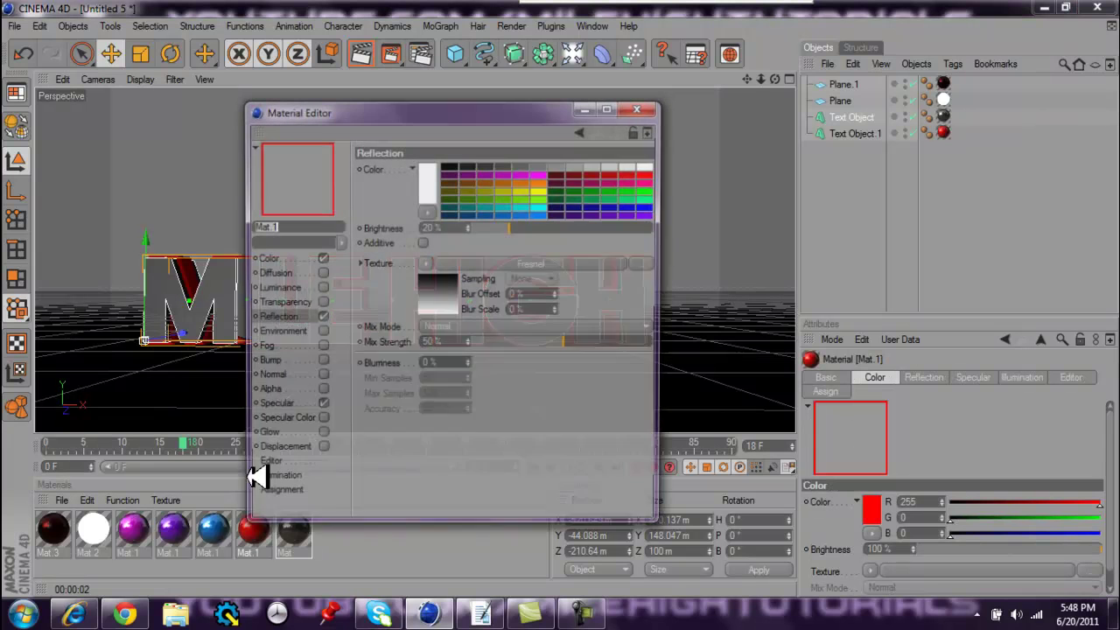
click(322, 287)
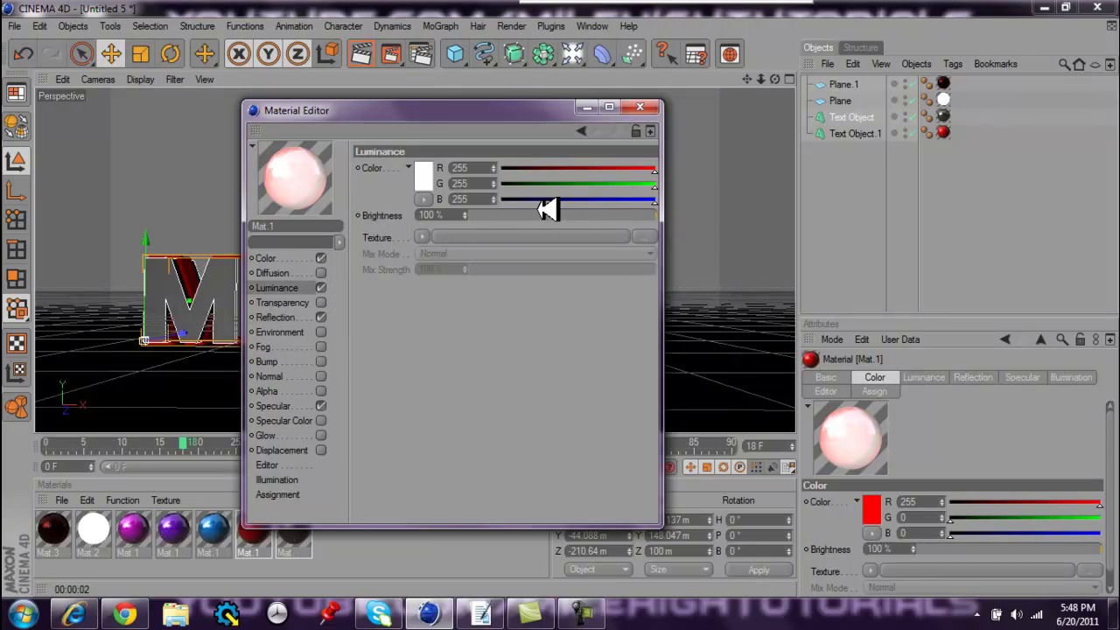
click(502, 215)
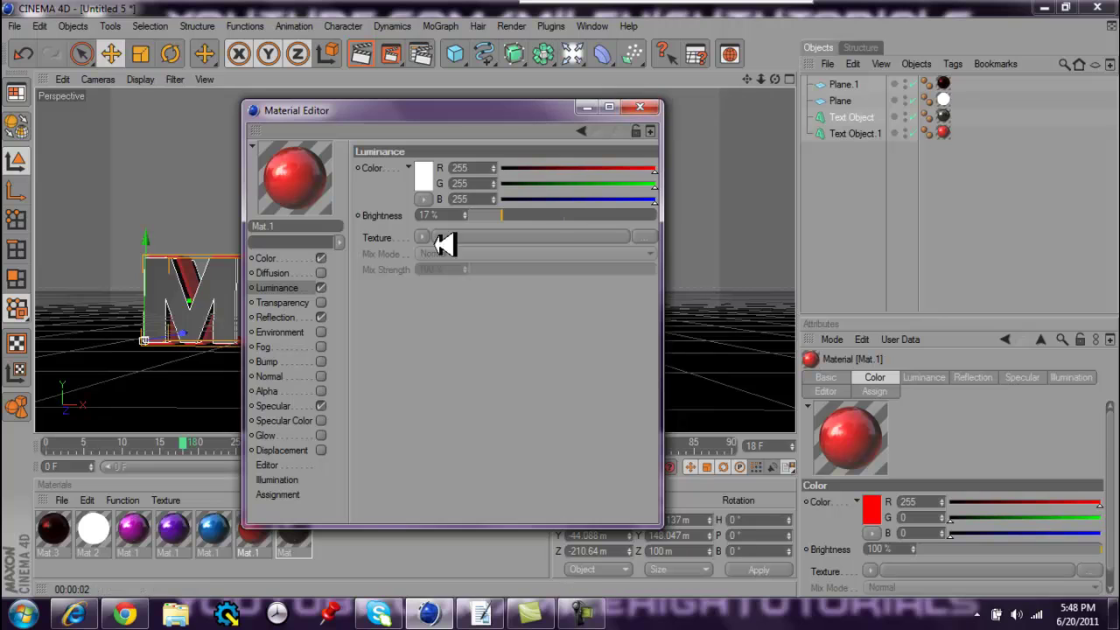
click(648, 105)
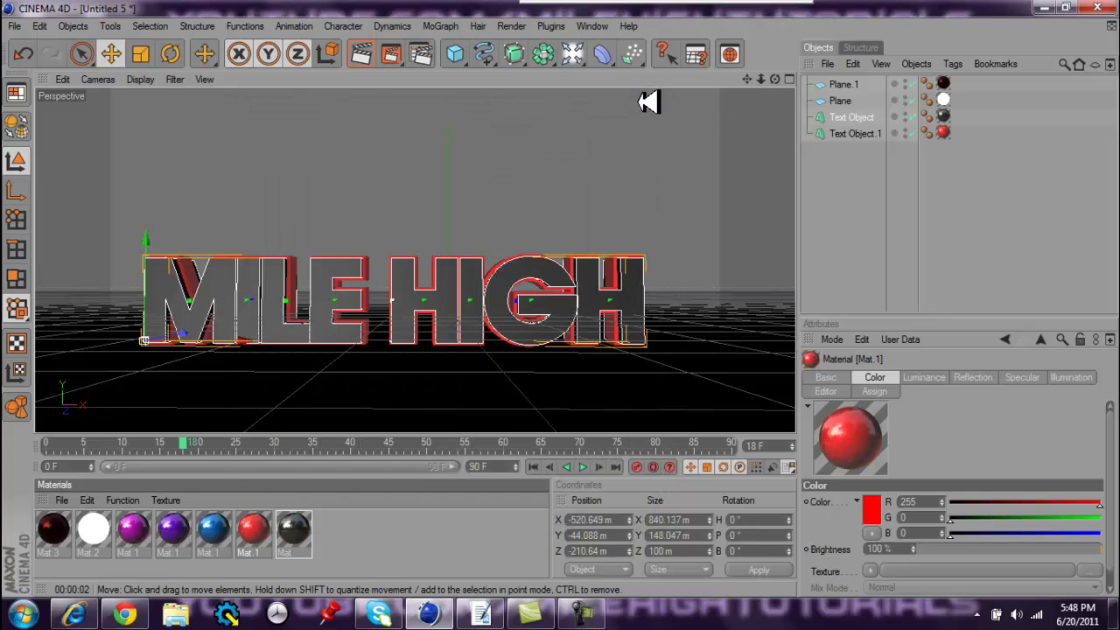
key(ctrl+z)
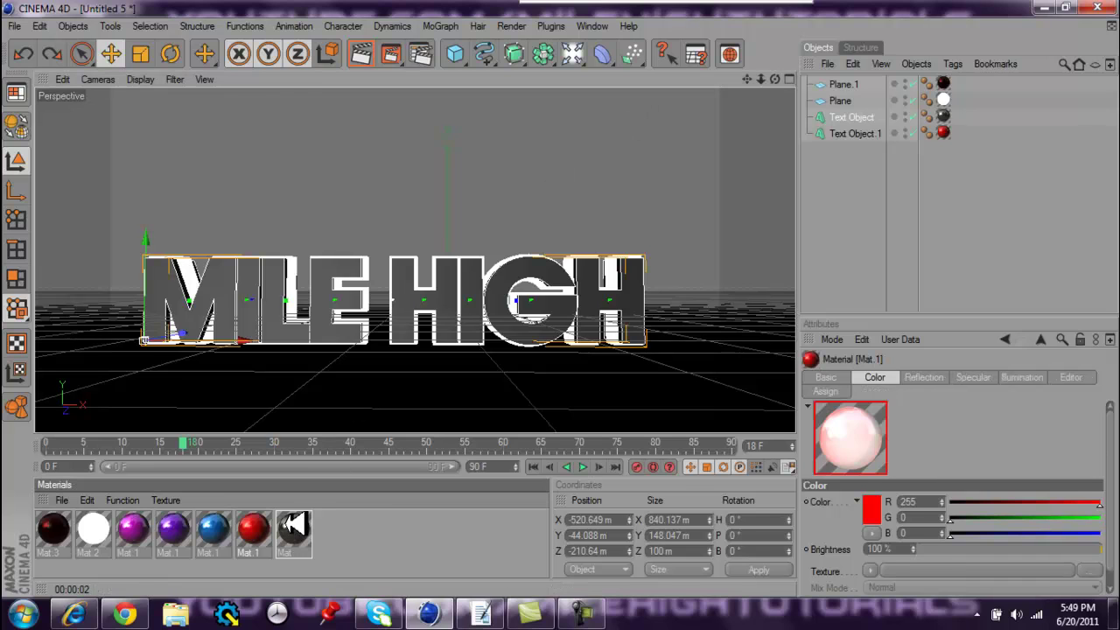
key(ctrl+y)
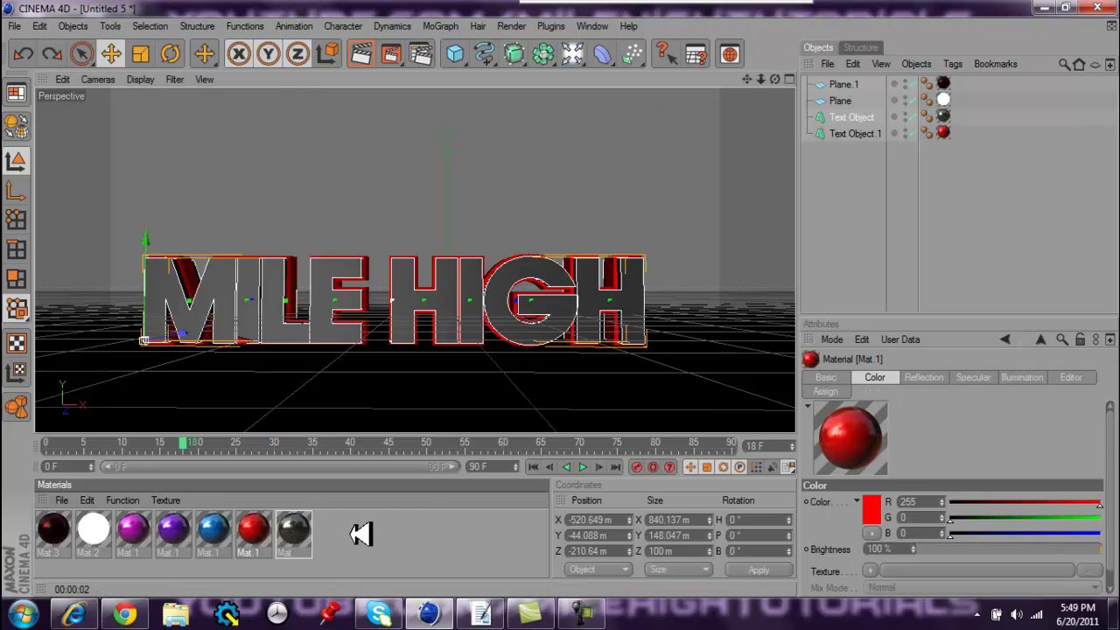
Deselect the text, play the animation to check its colour changes, stop playback and return to frame 0.
click(854, 145)
click(585, 466)
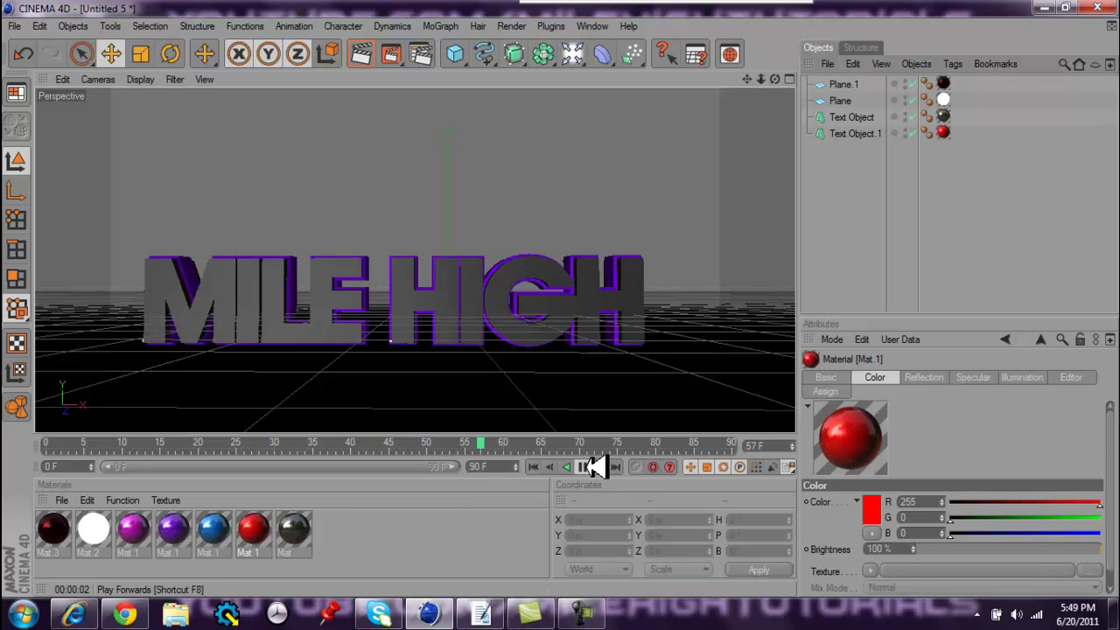
click(590, 466)
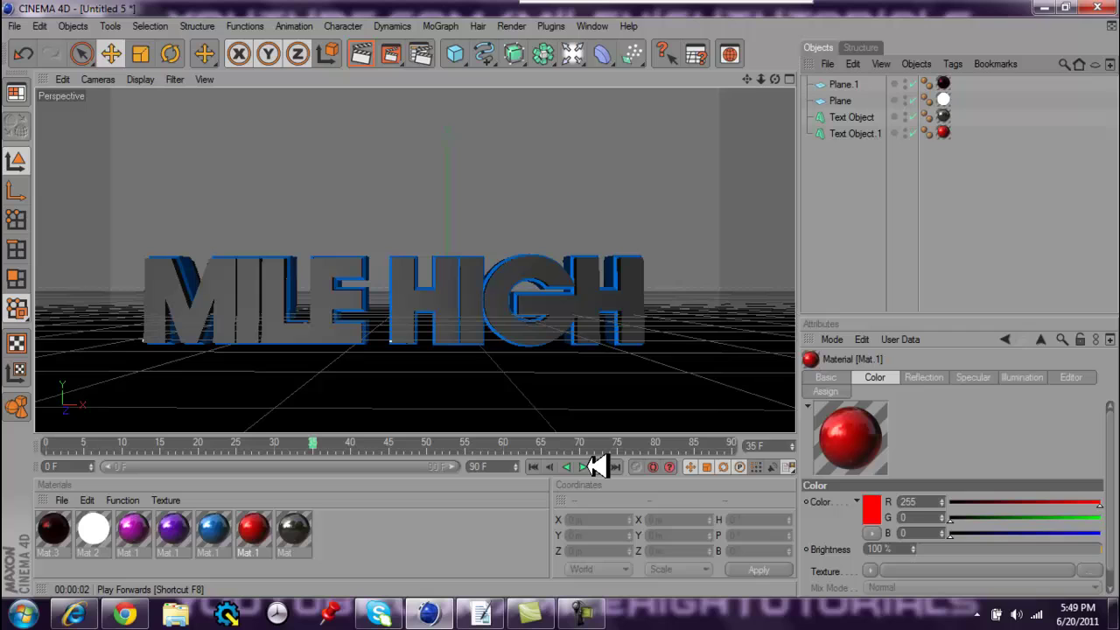
click(532, 466)
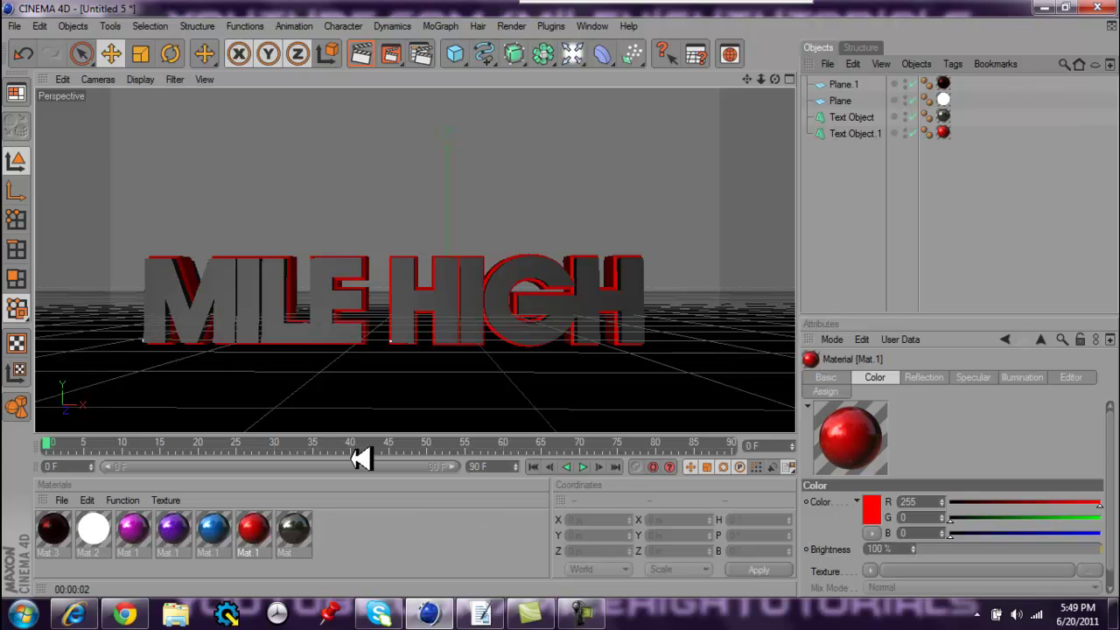
mouse_move(517, 616)
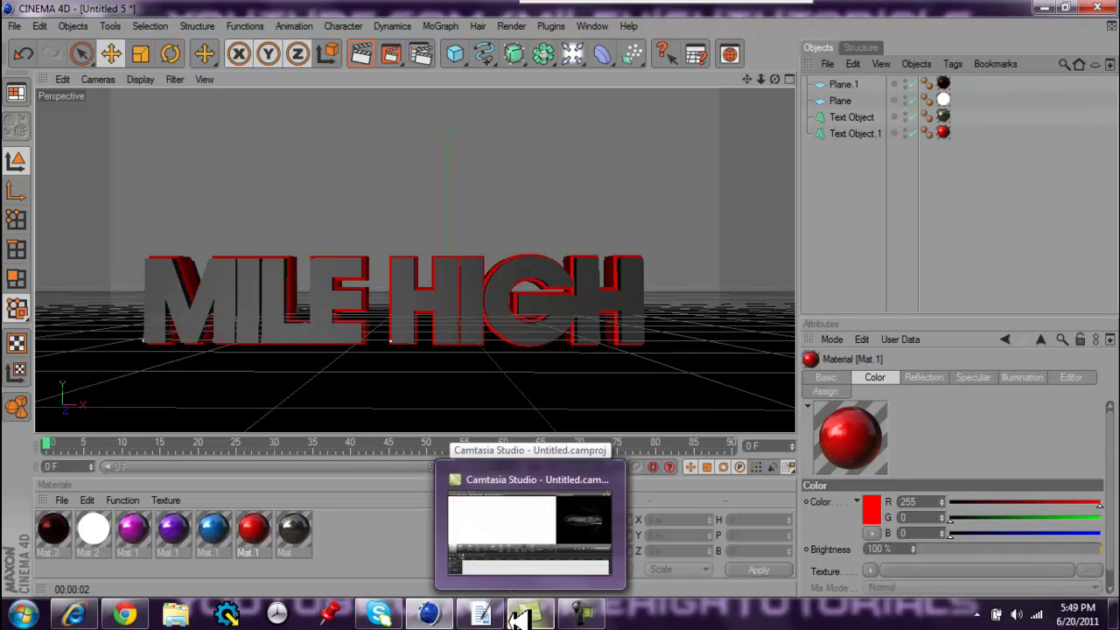